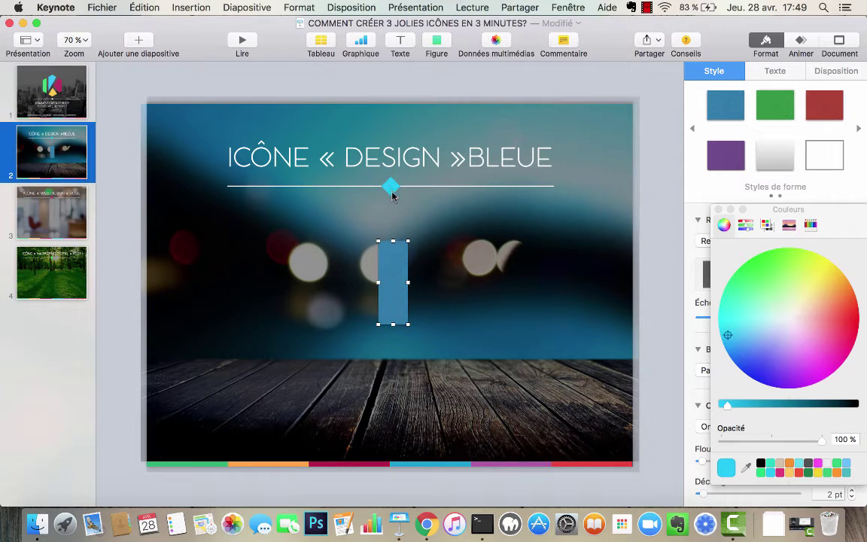
Step: Copy the hex colour code of the cyan diamond under the title
left_click(391, 186)
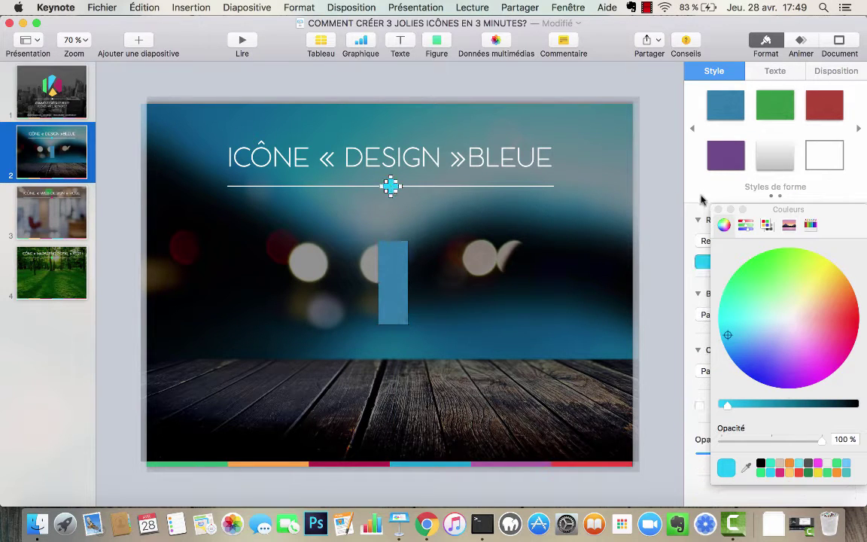
left_click(719, 210)
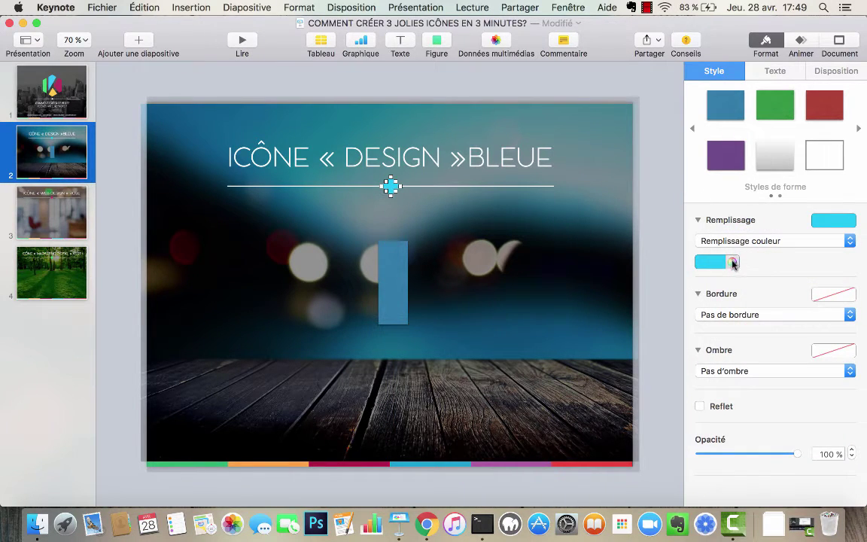
left_click(731, 263)
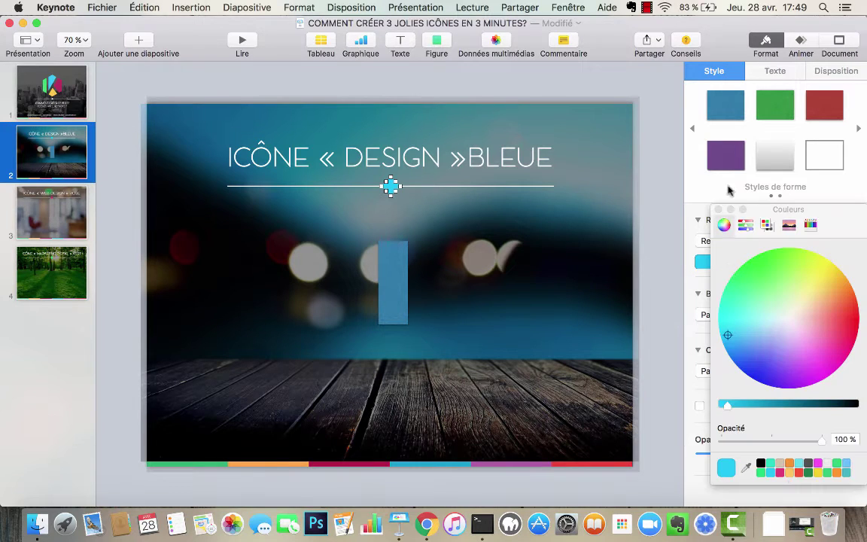
left_click(749, 227)
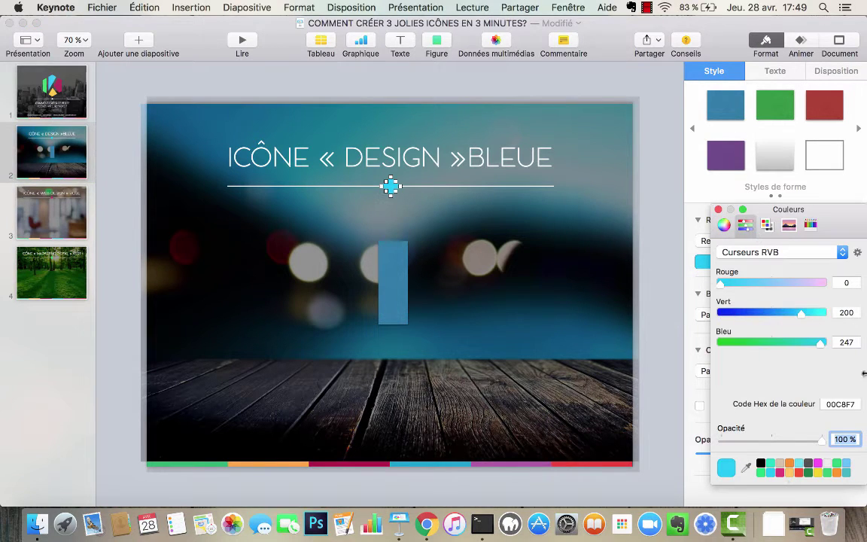
double_click(850, 404)
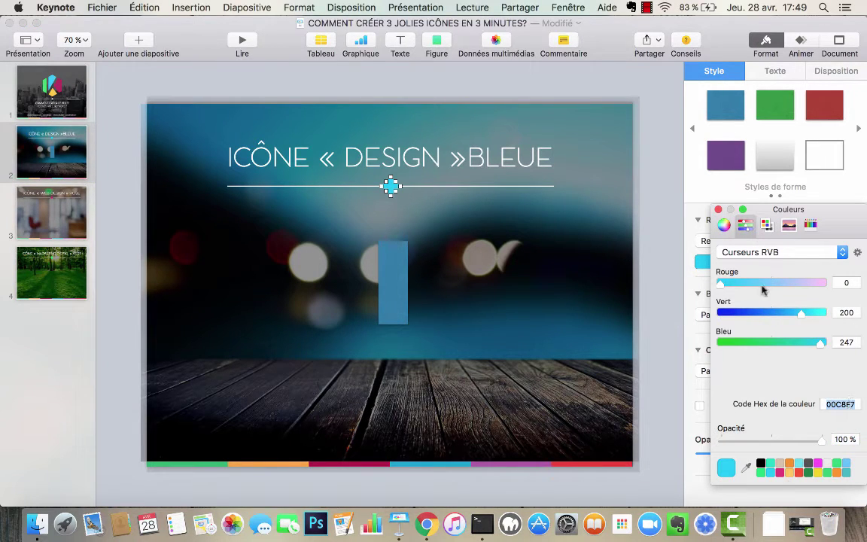
key("Escape")
Step: Give the tall rectangle a solid 00C8F7 colour fill and remove its shadow
left_click(388, 248)
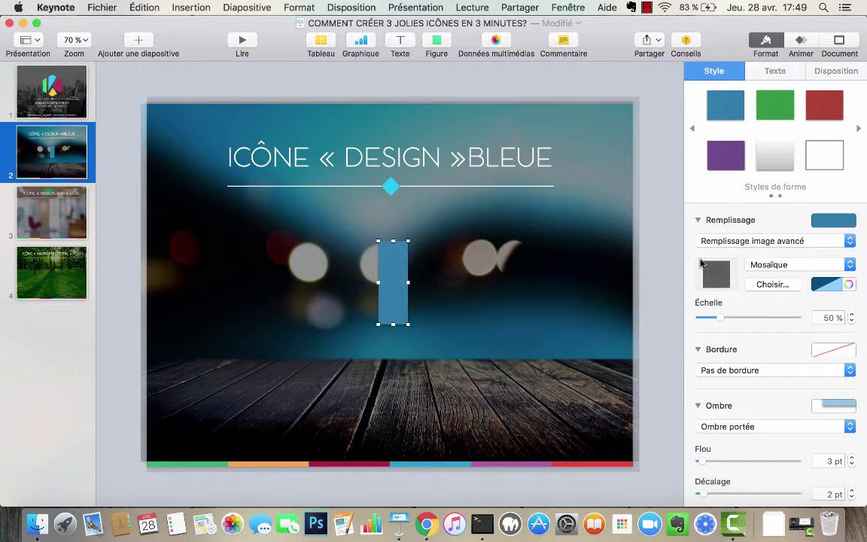
left_click(742, 241)
left_click(745, 194)
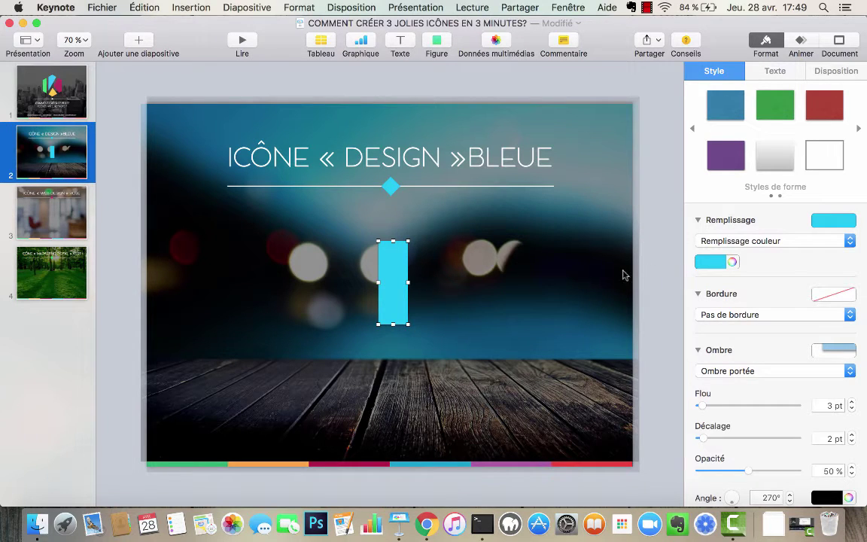
left_click(732, 264)
left_click(839, 403)
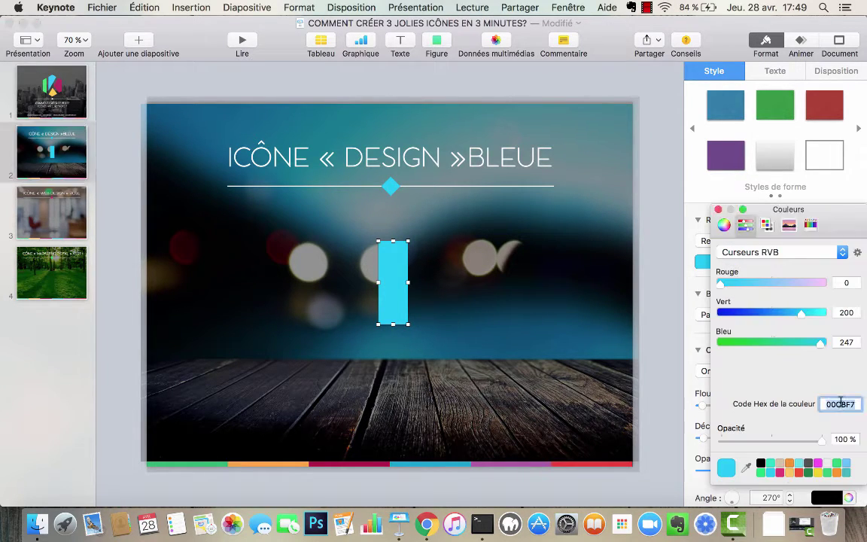
left_click(718, 209)
left_click(735, 373)
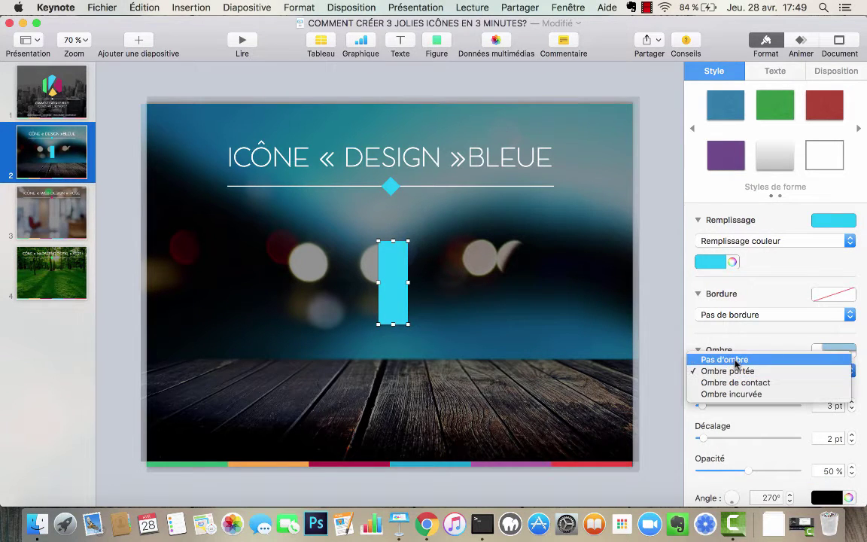
left_click(736, 359)
left_click(503, 310)
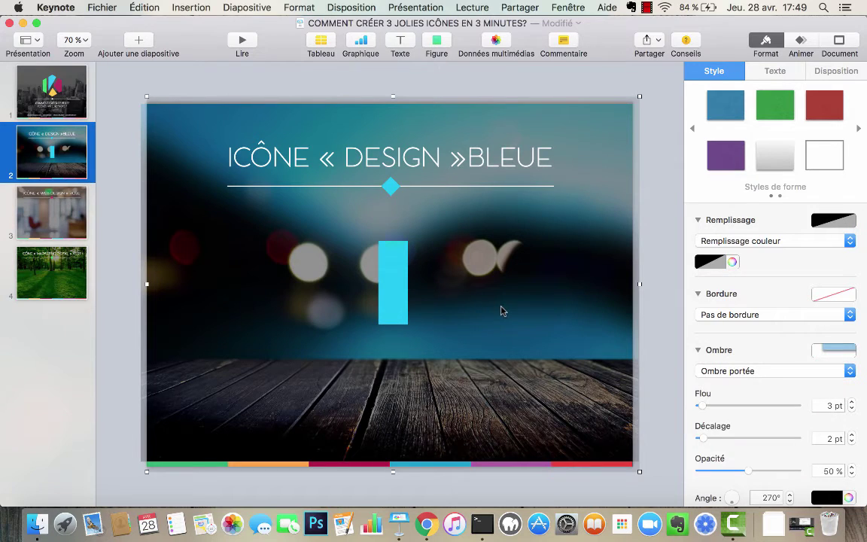
Step: Insert a straight line running vertically over the full height of the cyan rectangle, slightly left of its centre
left_click(437, 44)
left_click(386, 88)
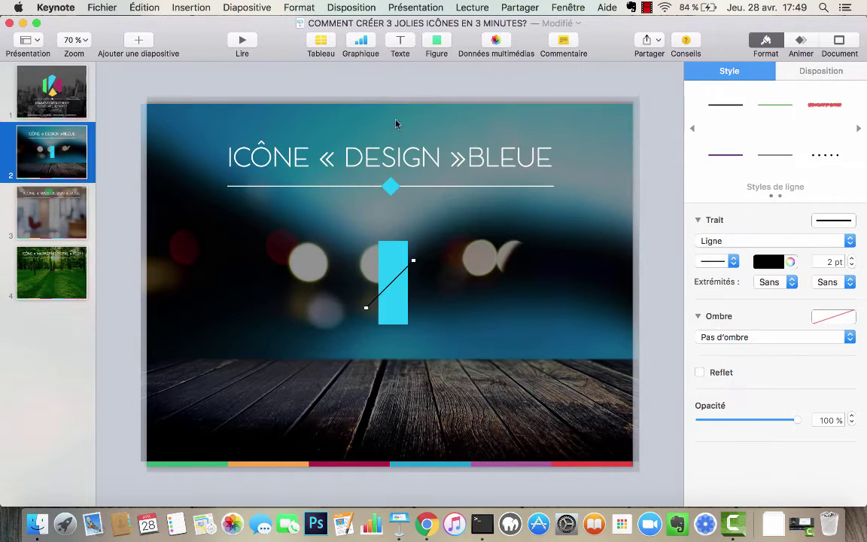
left_click_drag(414, 259, 389, 241)
scroll(373, 304, "up", 3)
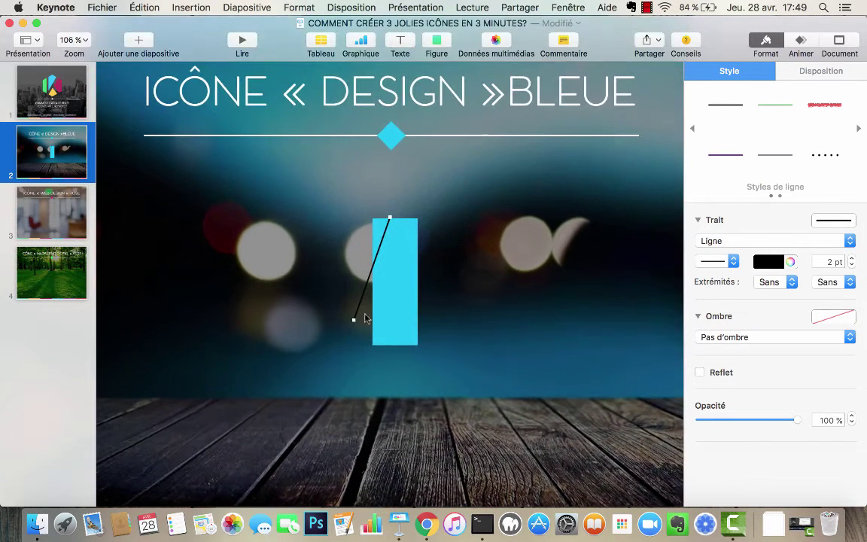
left_click_drag(353, 321, 390, 344)
left_click(395, 362)
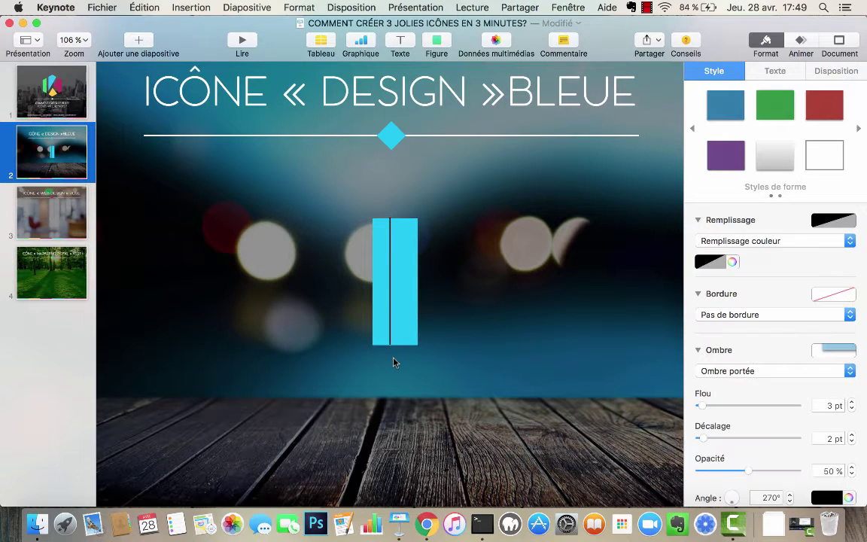
left_click(390, 333)
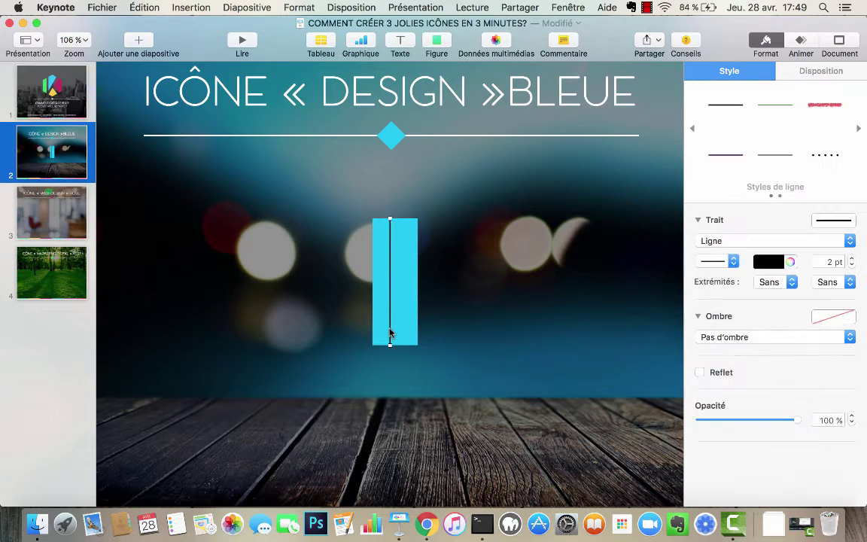
key("Right")
key("Right")
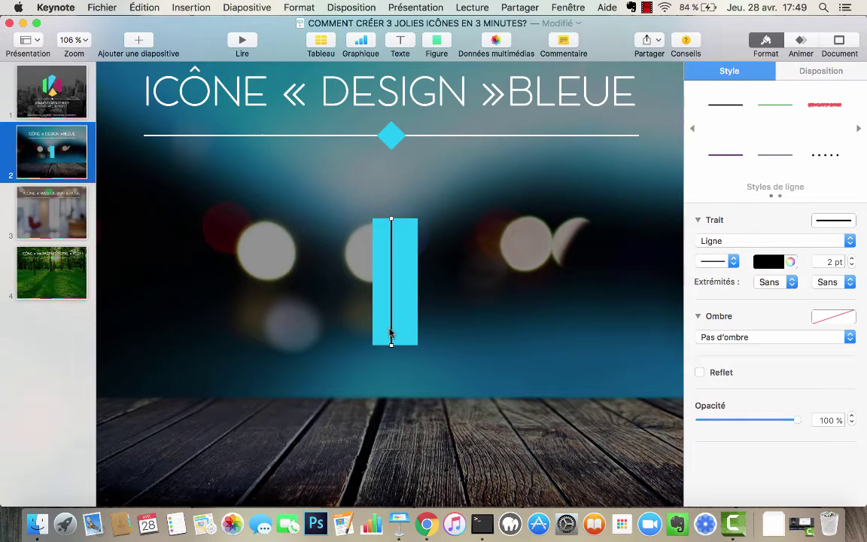
Step: Duplicate the vertical line and place the copy parallel to it, slightly right of the rectangle's centre
key("super+d")
left_click_drag(400, 309, 401, 300)
key("Left")
left_click(509, 293)
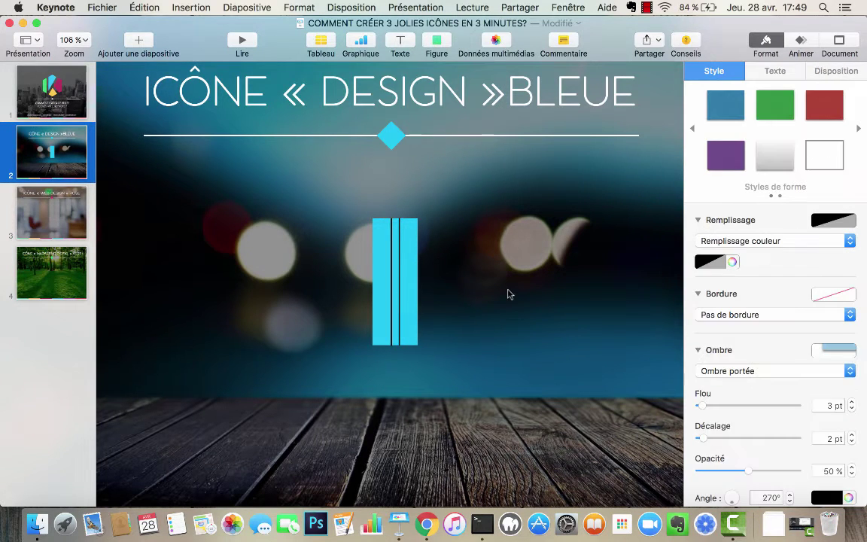
Step: Insert a square and reshape it into a thin bar across the rectangle's top edge, matching the rectangle's width
left_click(437, 41)
left_click(400, 133)
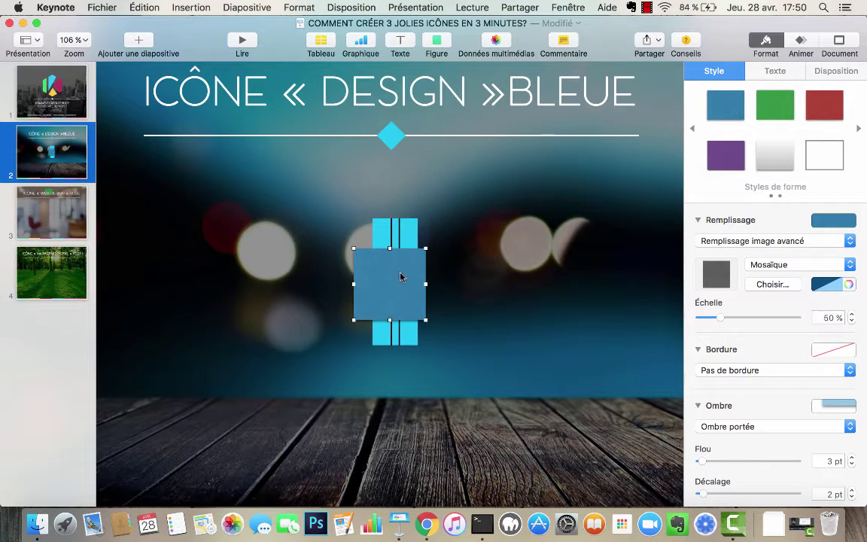
left_click_drag(400, 275, 418, 218)
Step: Give the thin top bar a solid white fill and remove its shadow
left_click(715, 243)
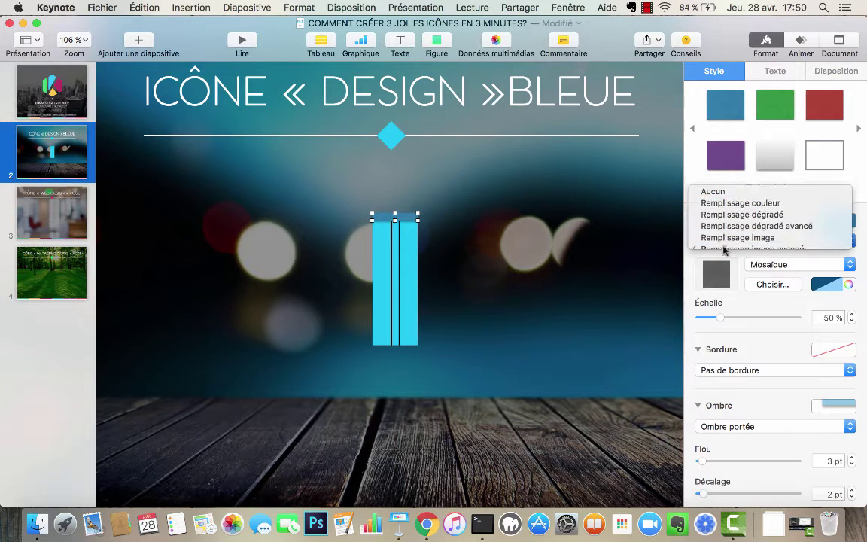
left_click(723, 195)
left_click(712, 262)
left_click(653, 345)
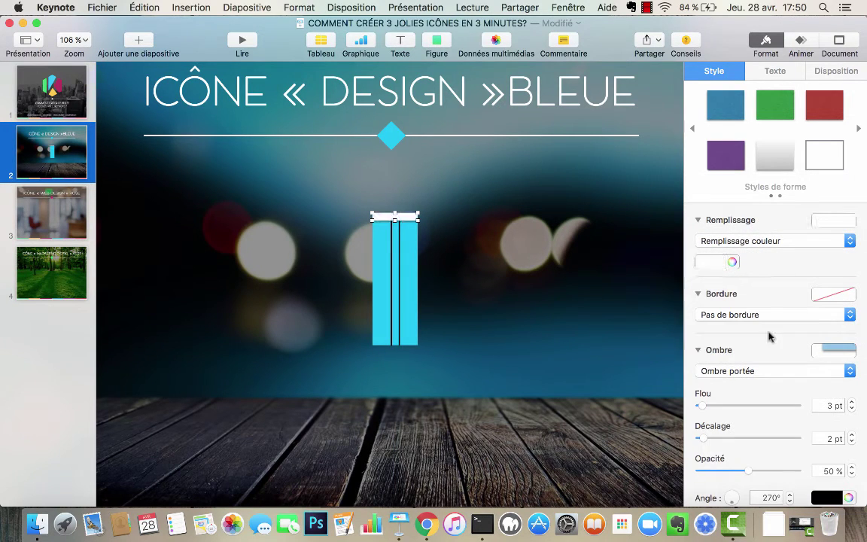
left_click(757, 369)
left_click(756, 361)
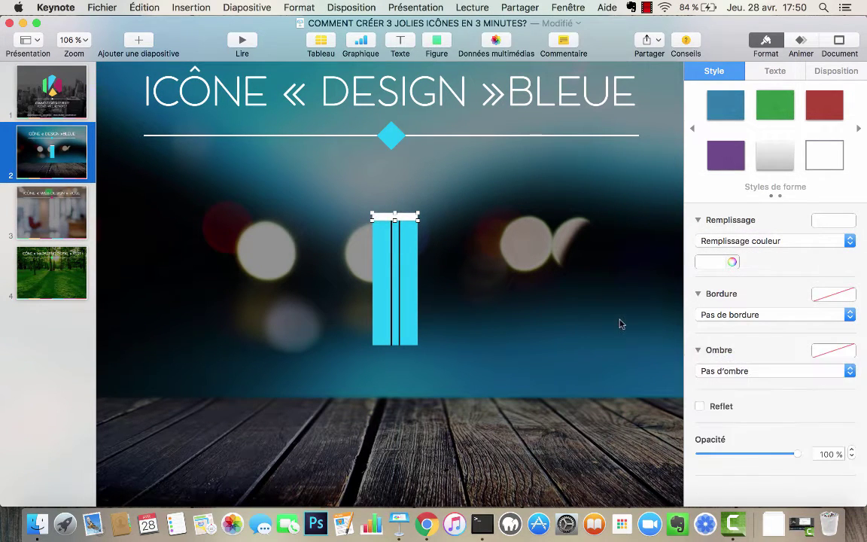
key("Tab")
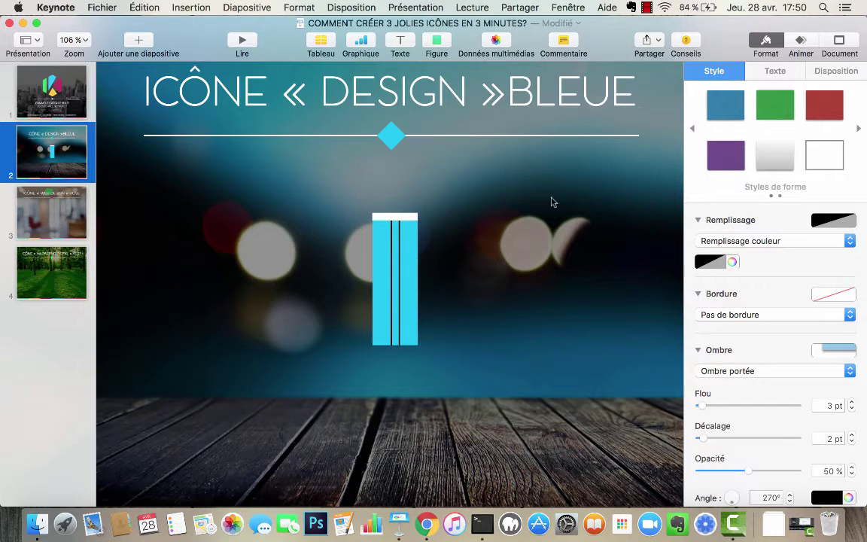
Step: Insert a triangle and place it directly below the cyan rectangle
left_click(433, 41)
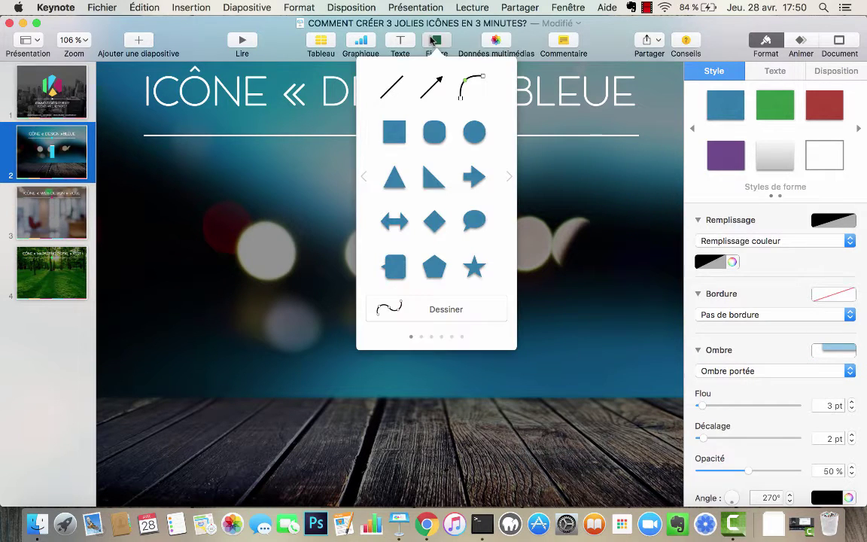
left_click(393, 176)
left_click_drag(396, 296, 405, 391)
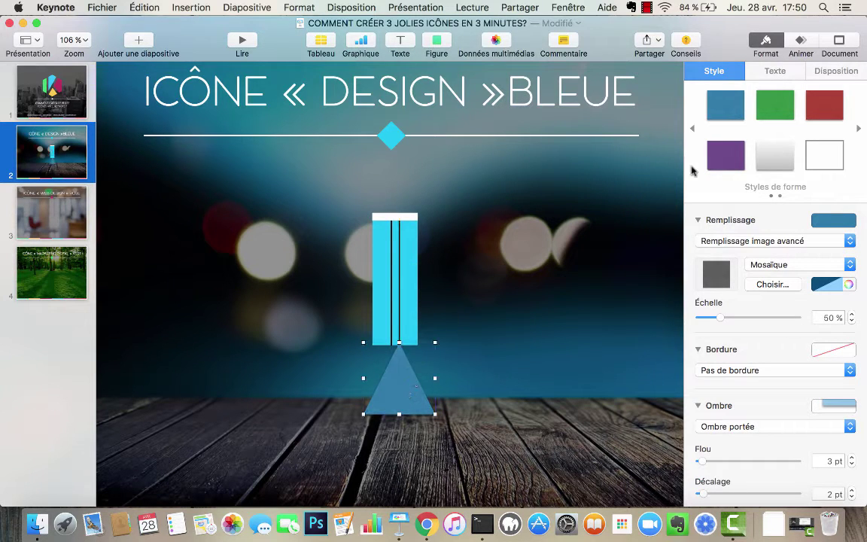
Step: Switch the triangle to a solid colour fill and copy the hex colour code of the cyan rectangle
left_click(753, 241)
left_click(753, 190)
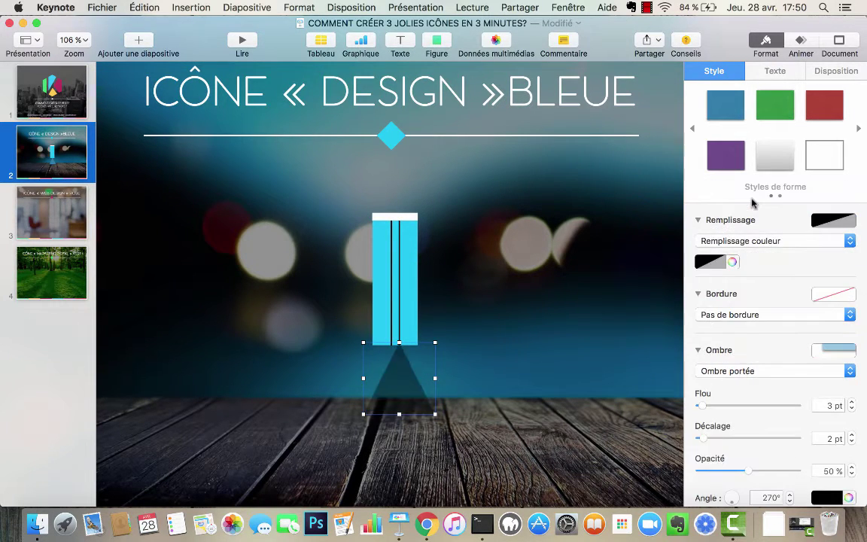
left_click(418, 281)
left_click(732, 262)
double_click(832, 405)
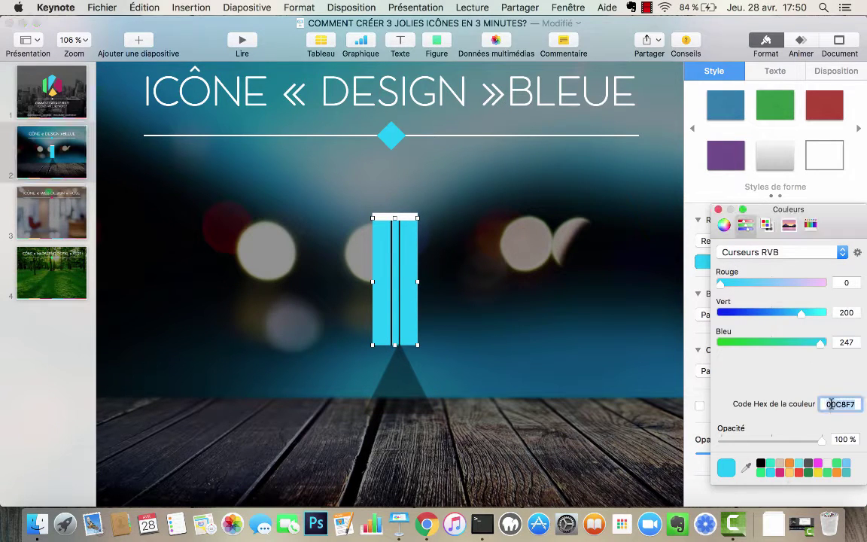
key("super+c")
Step: Fill the triangle with colour 00C8F7 at 100% opacity and remove its shadow
left_click(399, 397)
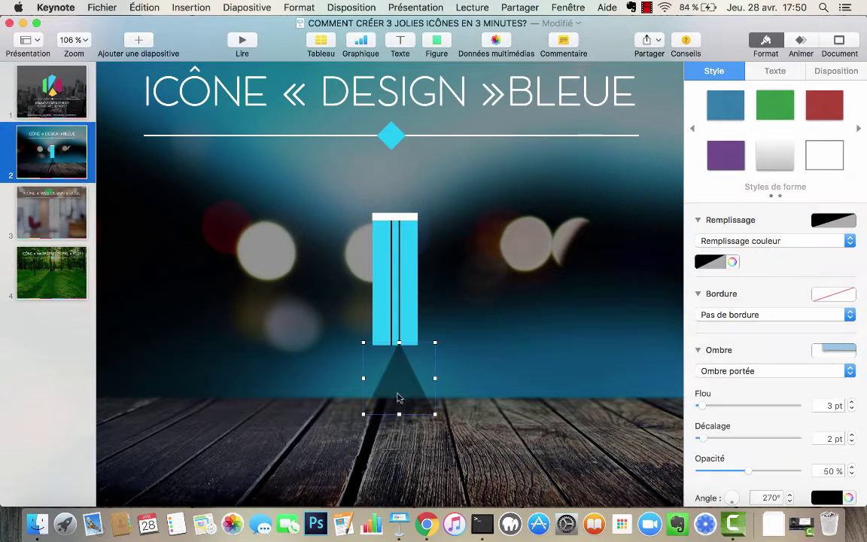
key("shift+super+c")
double_click(832, 404)
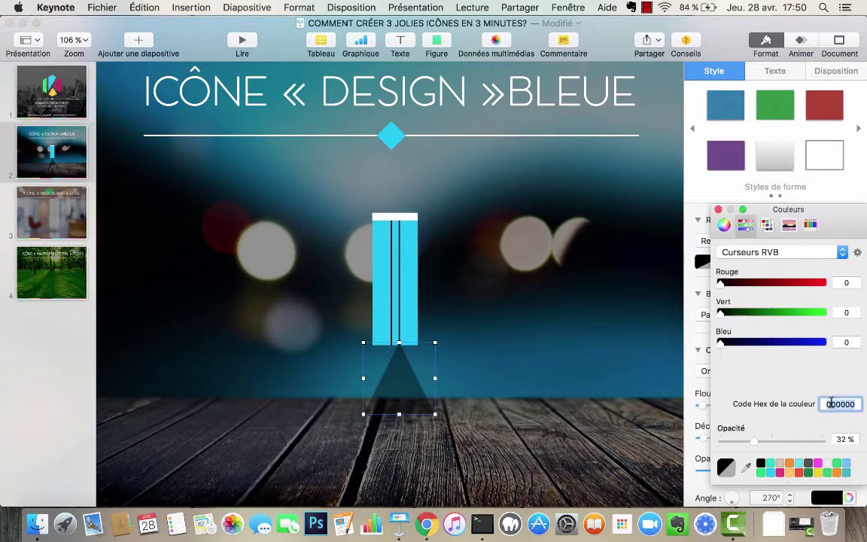
key("super+v")
key("Return")
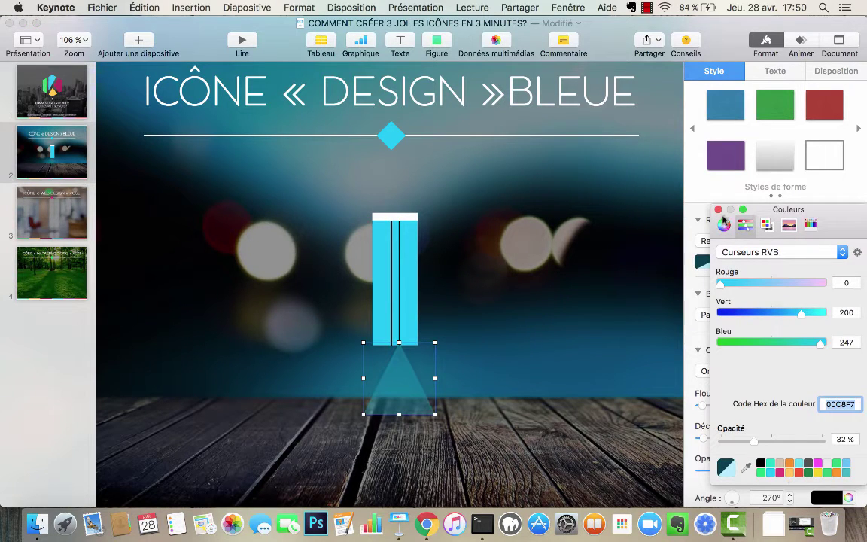
left_click_drag(754, 440, 826, 439)
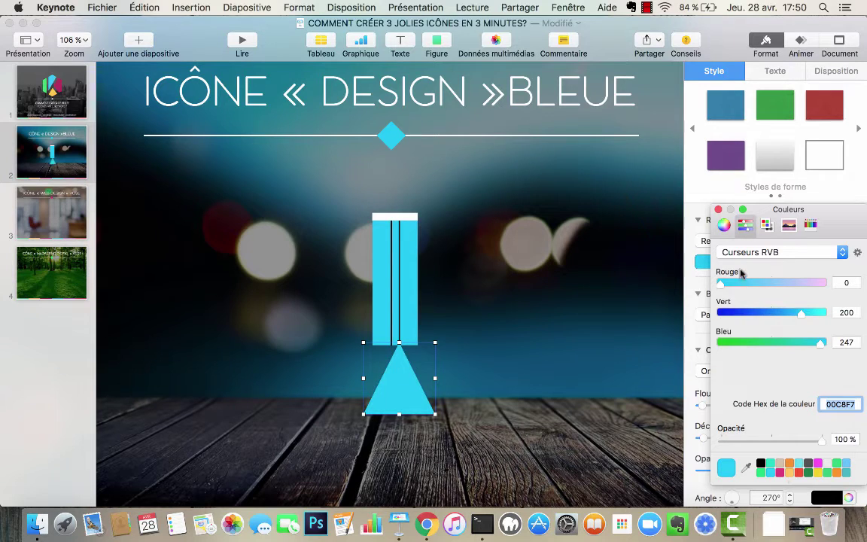
left_click(718, 209)
left_click(783, 371)
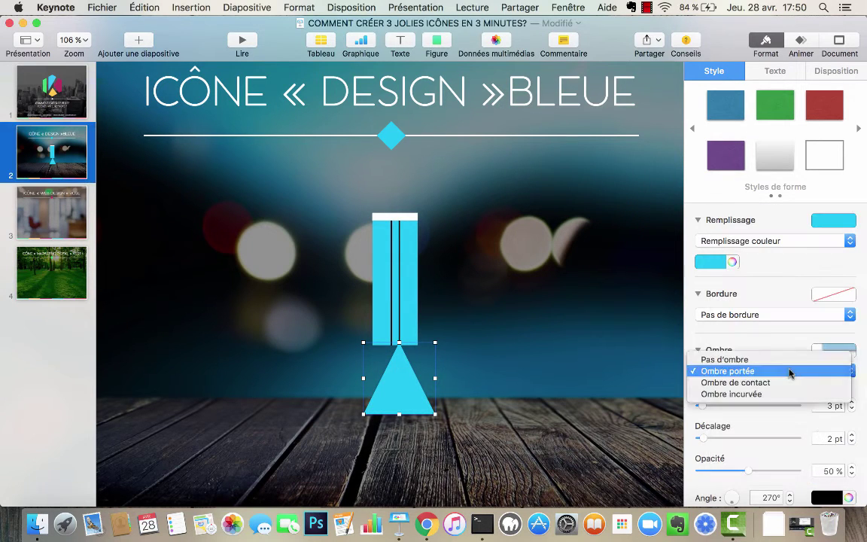
left_click(791, 360)
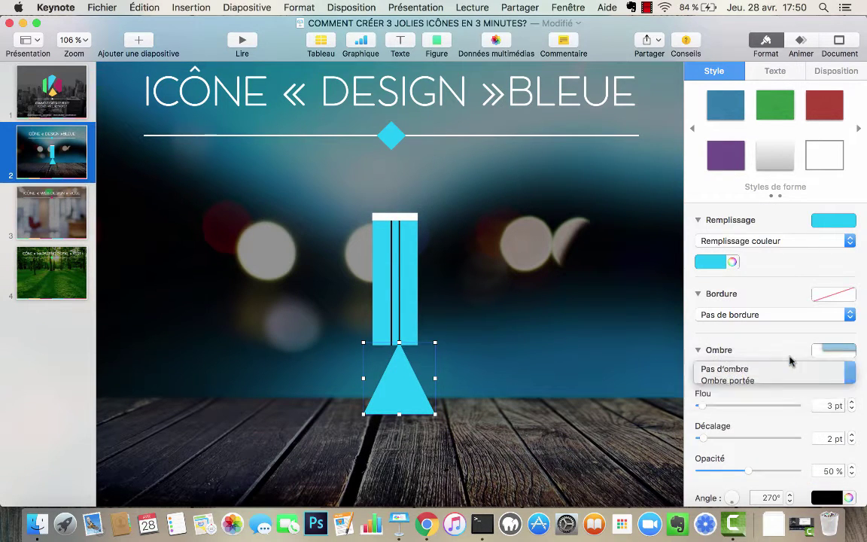
Step: Rotate the triangle by 180° so it points downward
left_click(842, 69)
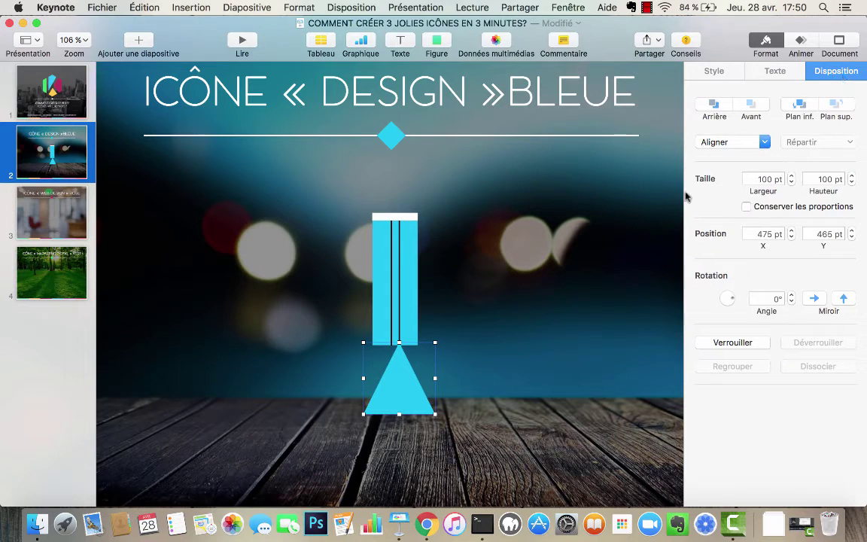
left_click(759, 208)
left_click(783, 209)
left_click(769, 299)
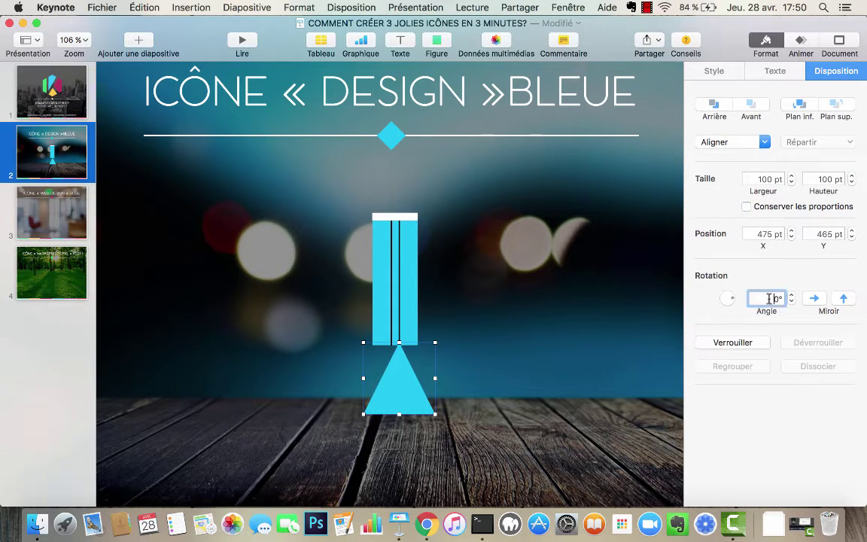
type("18")
key("Return")
Step: Align the inverted triangle just below the rectangle, narrow it to the rectangle's width and shorten it into a pencil tip
mouse_move(404, 353)
left_mouse_down()
mouse_move(405, 360)
mouse_move(411, 356)
left_mouse_up()
key("Up")
key("Up")
key("Up")
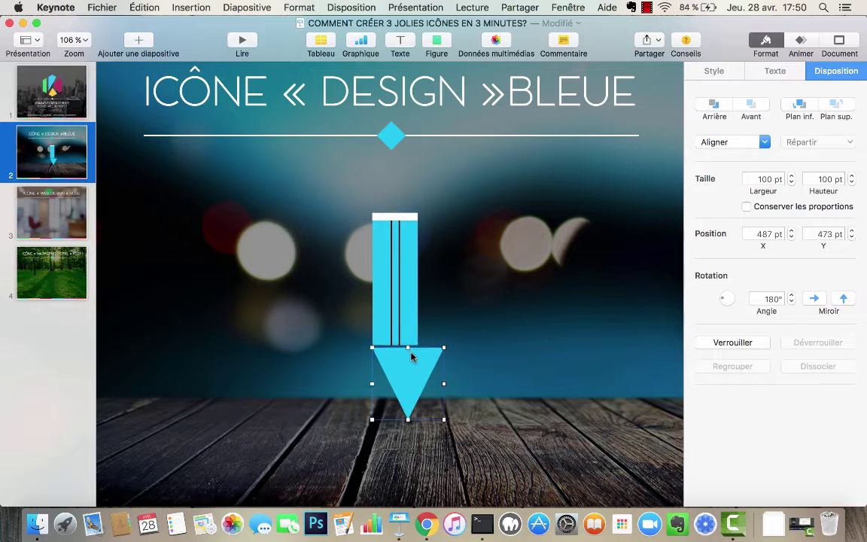
left_click_drag(445, 382, 418, 383)
left_click_drag(395, 418, 395, 380)
left_click(482, 359)
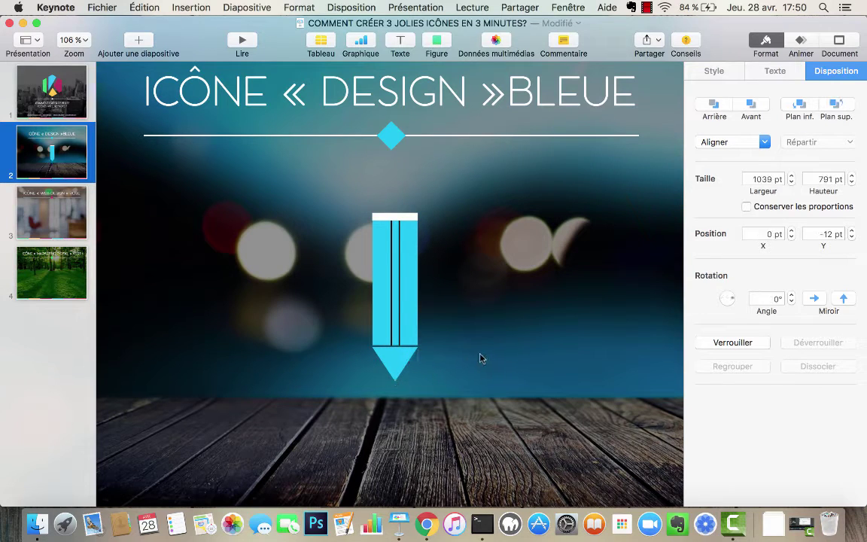
Step: Duplicate the pencil-tip triangle and fill the copy with solid black
left_click(406, 365)
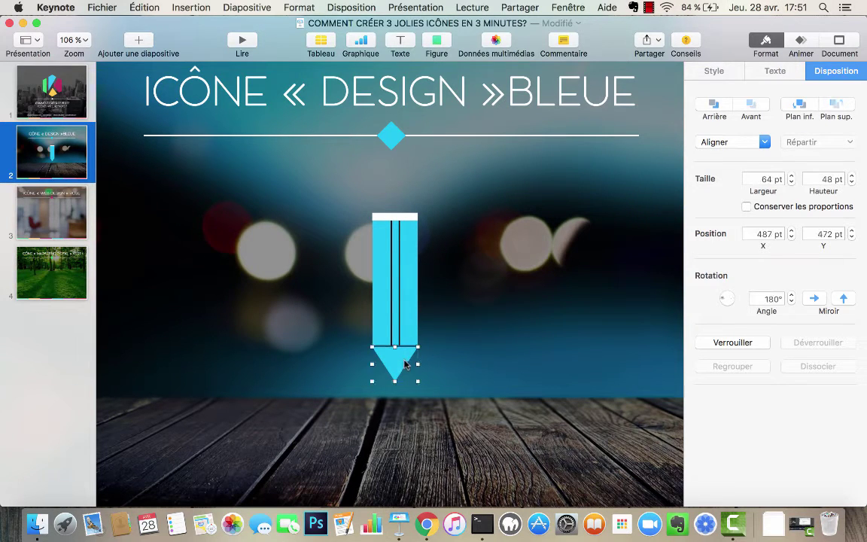
key("super+d")
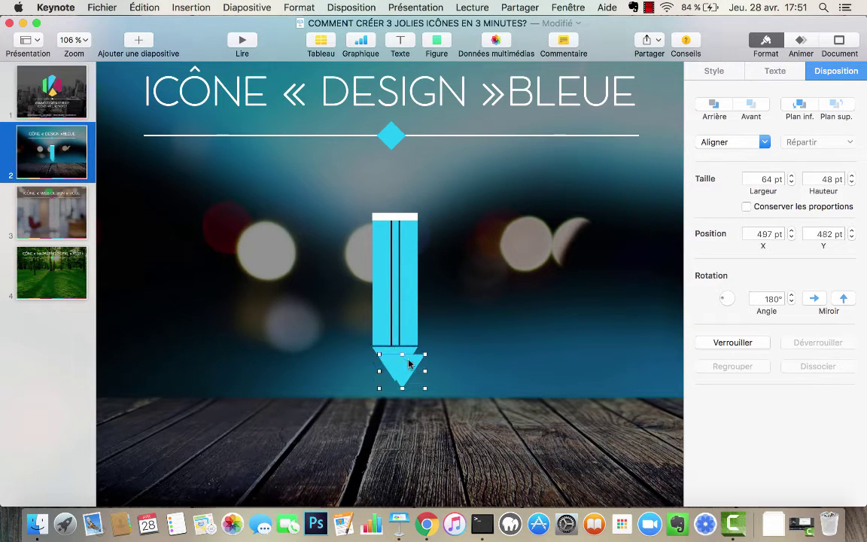
left_click(715, 71)
left_click(749, 241)
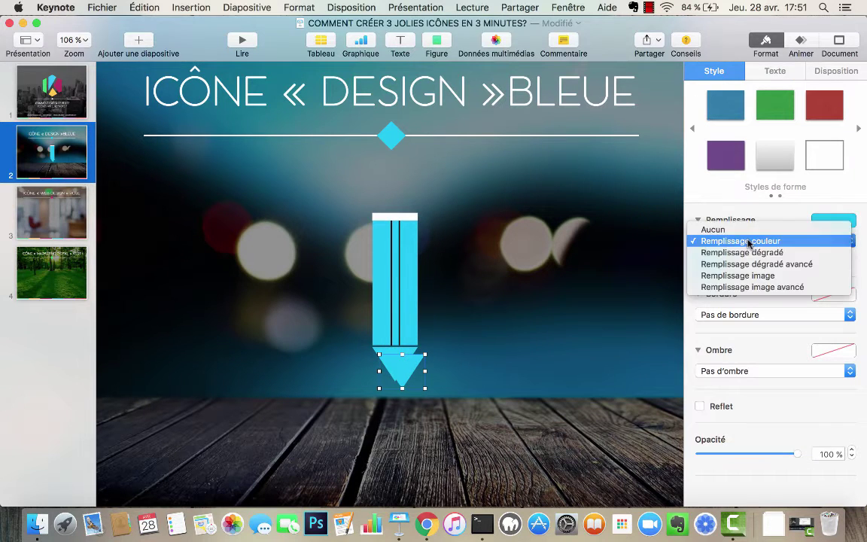
left_click(716, 241)
left_click(714, 262)
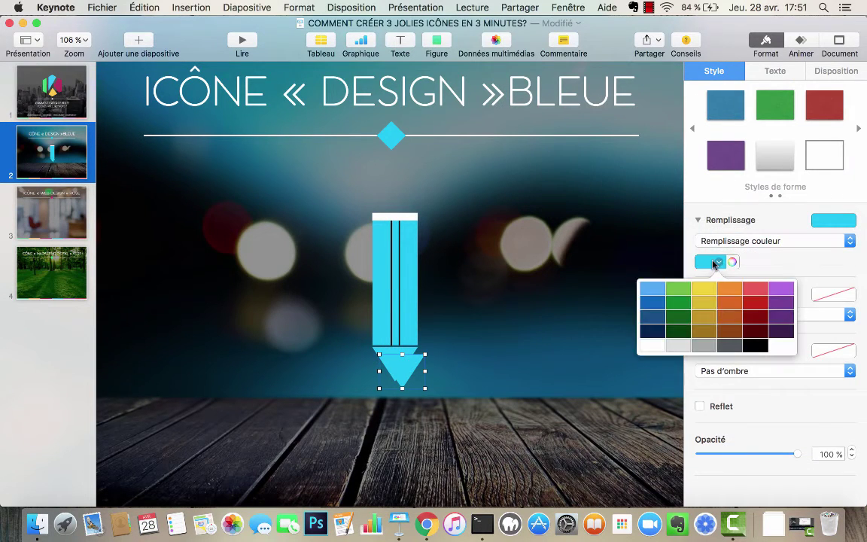
left_click(755, 345)
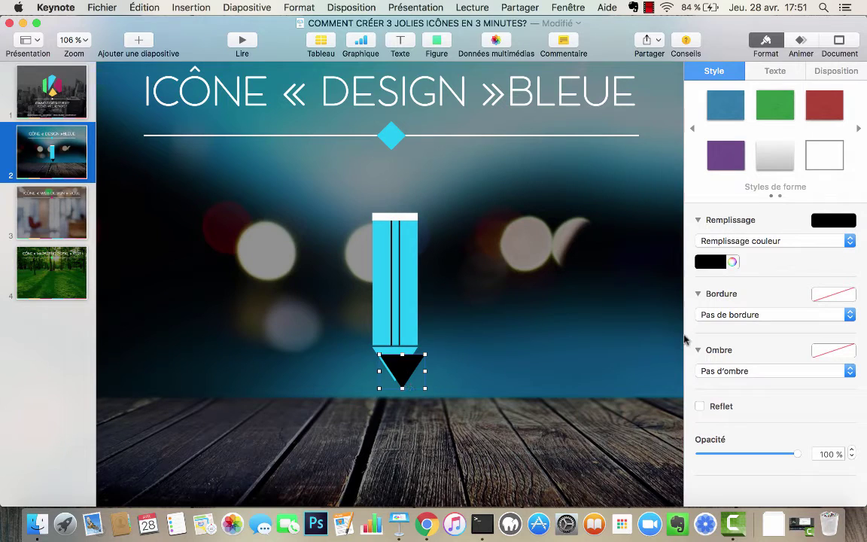
Step: Shrink the black triangle and centre it inside the cyan pencil tip so an even cyan outline surrounds it
left_click(835, 71)
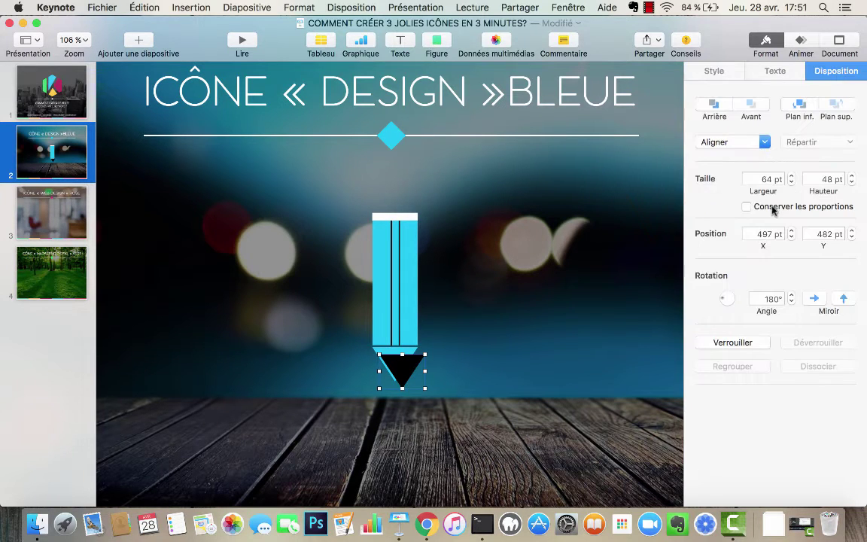
left_click_drag(426, 387, 399, 364)
left_click(465, 366)
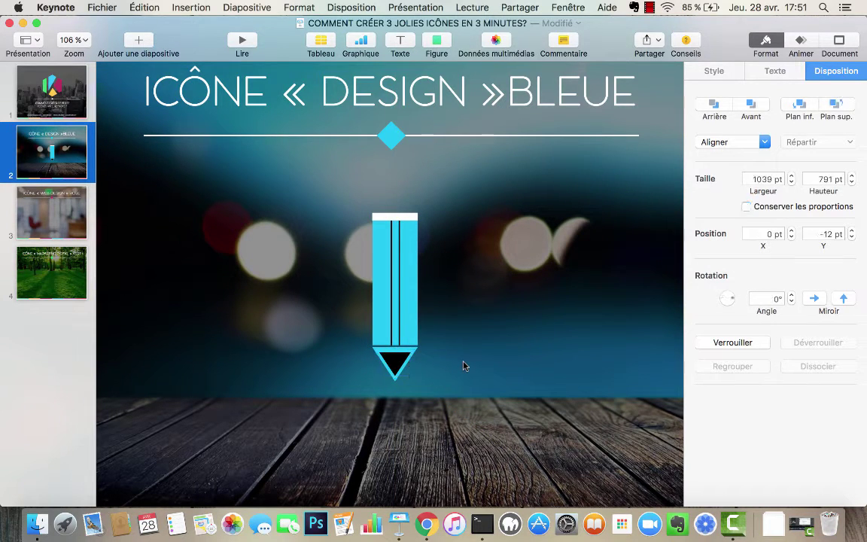
Step: Insert a polygon shape, move it beside the pencil at about X 298 pt, Y 251 pt, and give it 6 sides
left_click(446, 44)
left_click(436, 269)
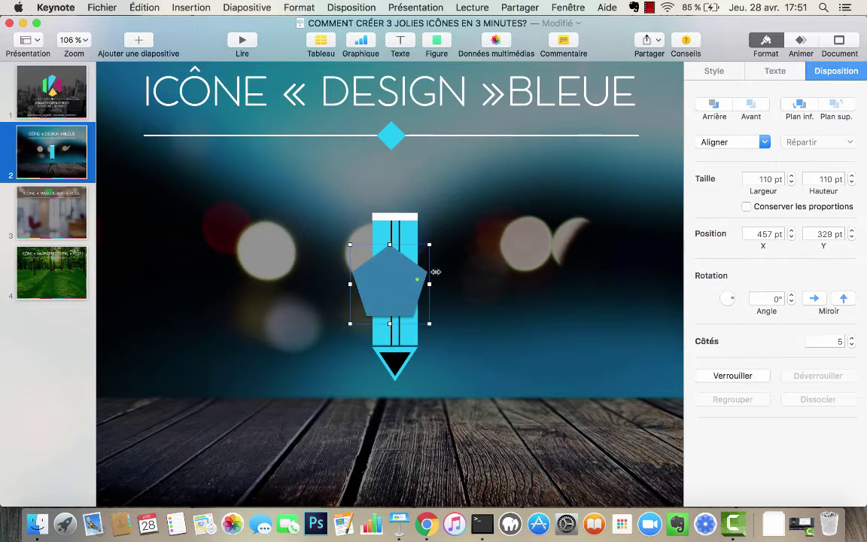
mouse_move(407, 278)
left_mouse_down()
mouse_move(310, 265)
mouse_move(288, 227)
left_mouse_up()
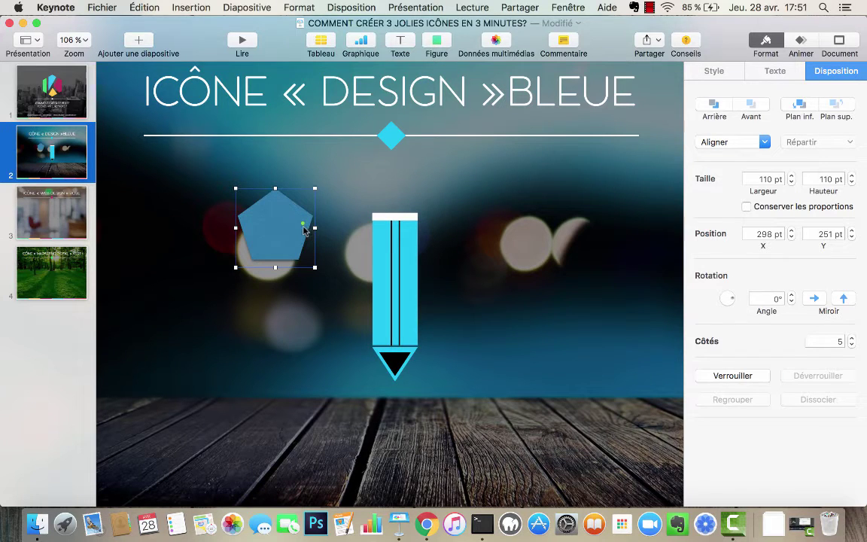
left_click_drag(303, 223, 299, 241)
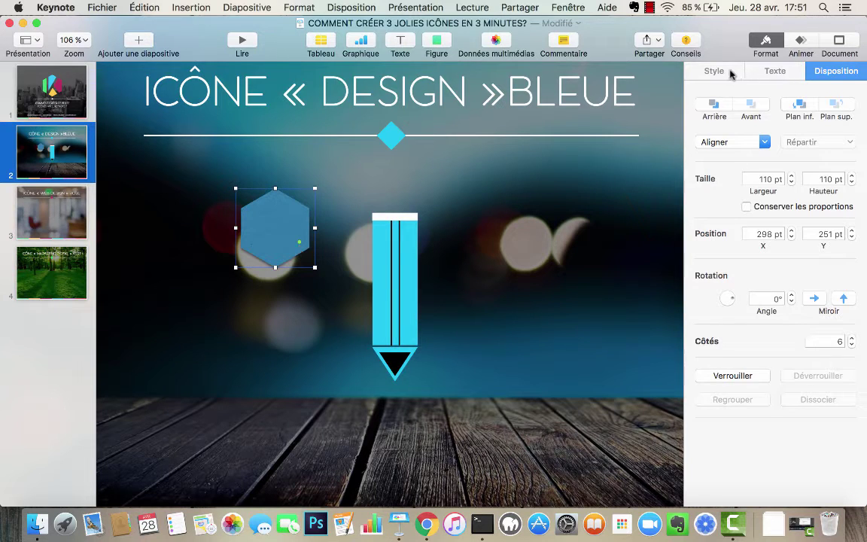
Step: Give the hexagon a solid black colour fill and remove its shadow
left_click(724, 71)
left_click(757, 241)
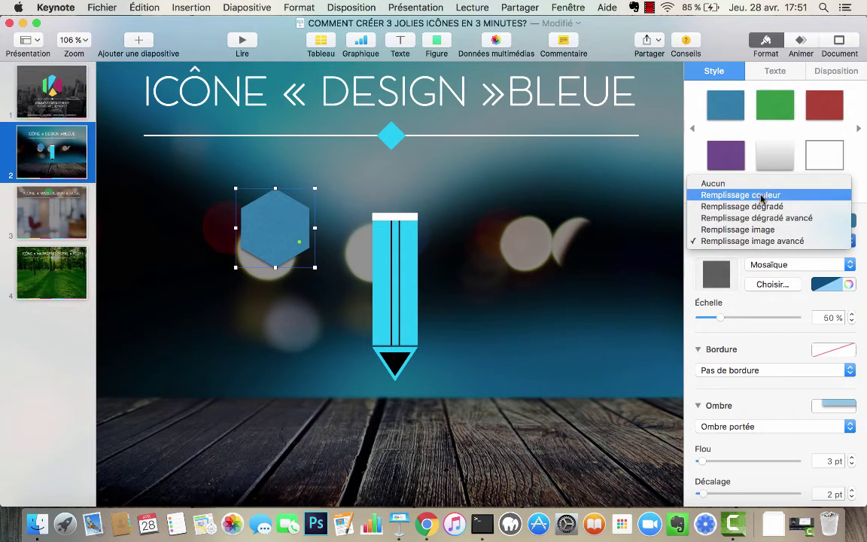
left_click(756, 195)
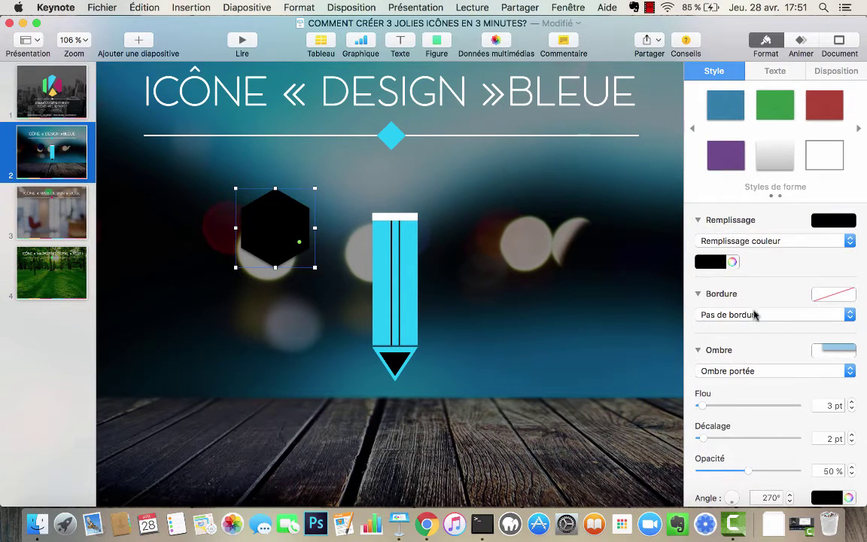
left_click(746, 368)
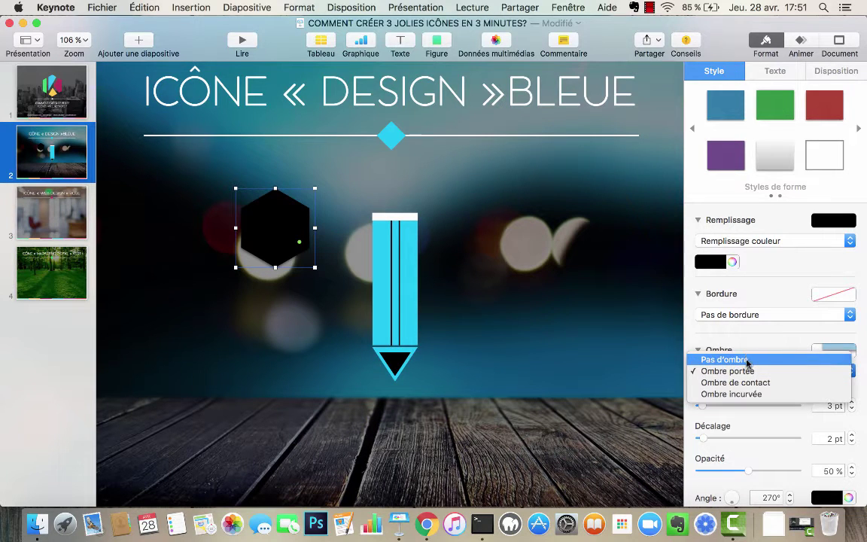
left_click(747, 362)
Step: Outline the hexagon with a white 2 pt line and enlarge it to about 129 by 130 pt with its proportions constrained
left_click(754, 315)
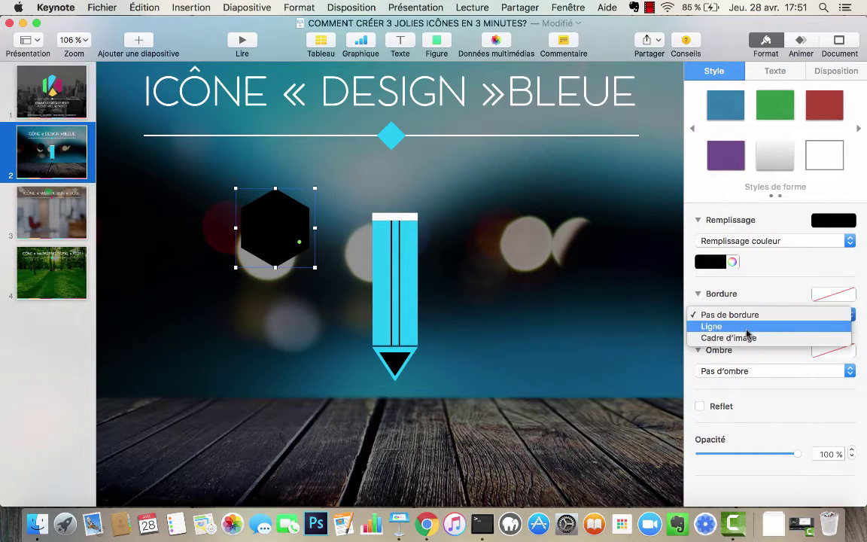
left_click(748, 327)
left_click(770, 335)
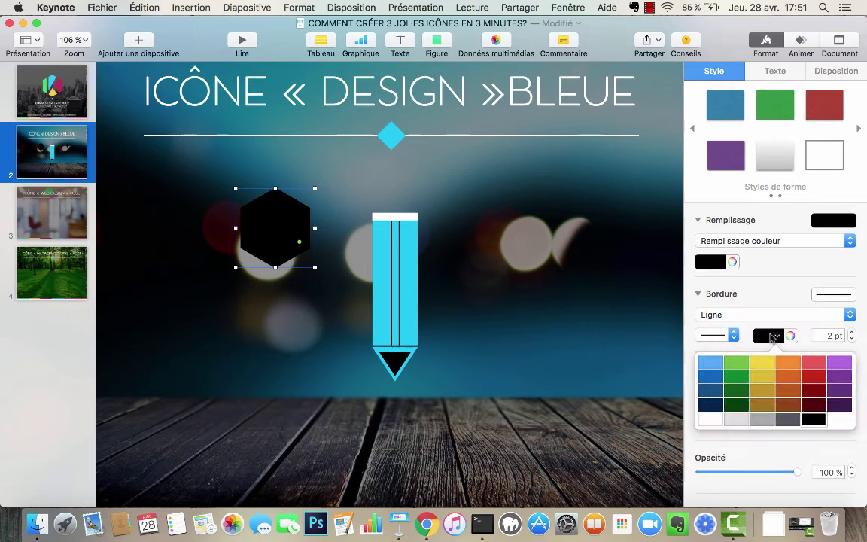
left_click(709, 418)
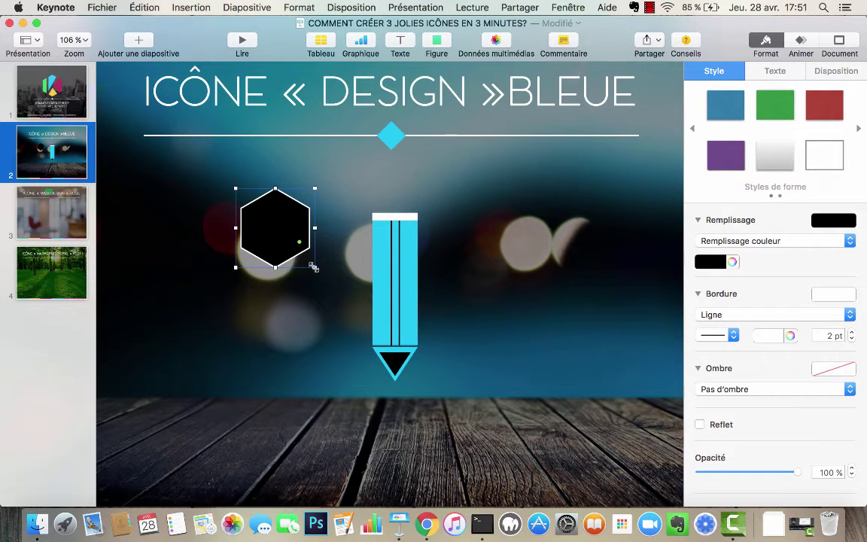
left_click_drag(313, 267, 328, 282)
left_click(836, 71)
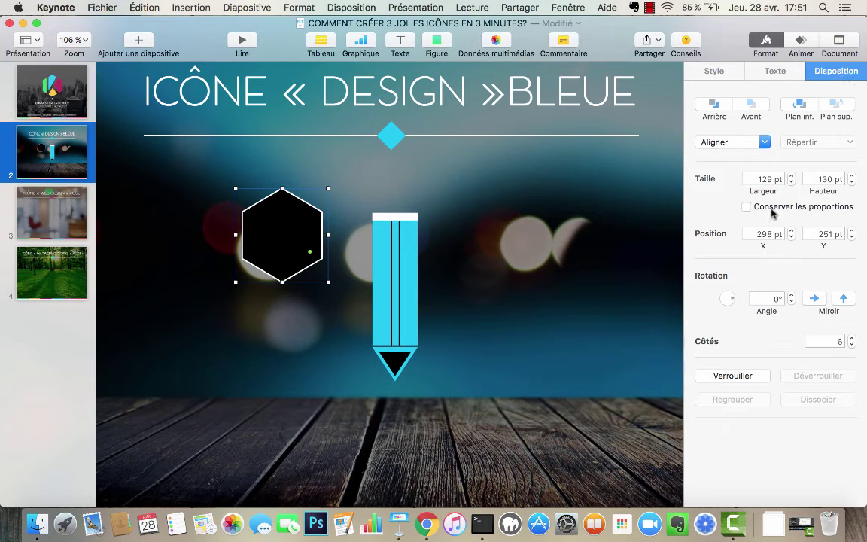
Step: Select all the pencil's parts together and bring them to the front
left_click(400, 279)
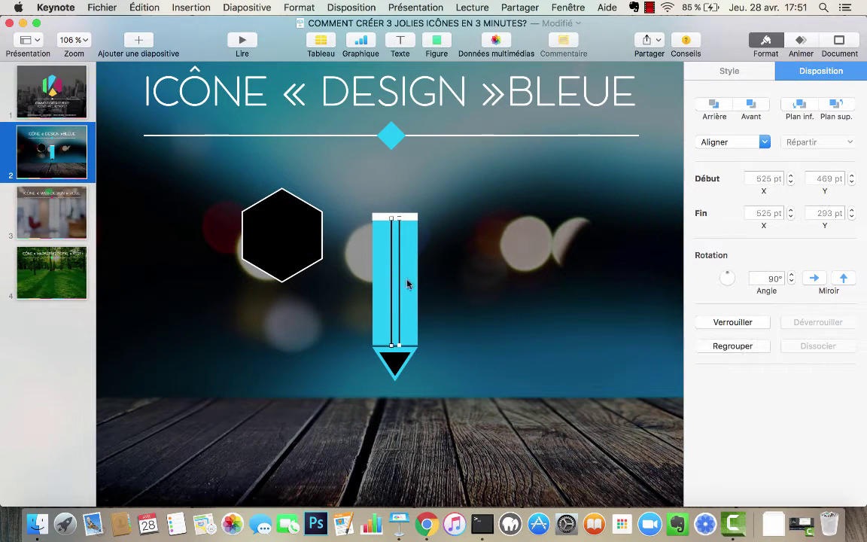
left_click(407, 285, "shift")
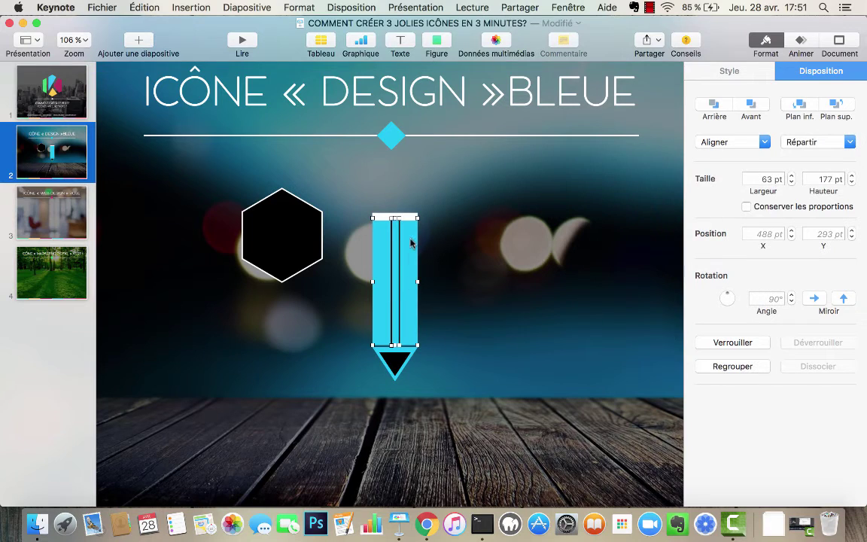
left_click(401, 361, "shift")
left_click(413, 349, "shift")
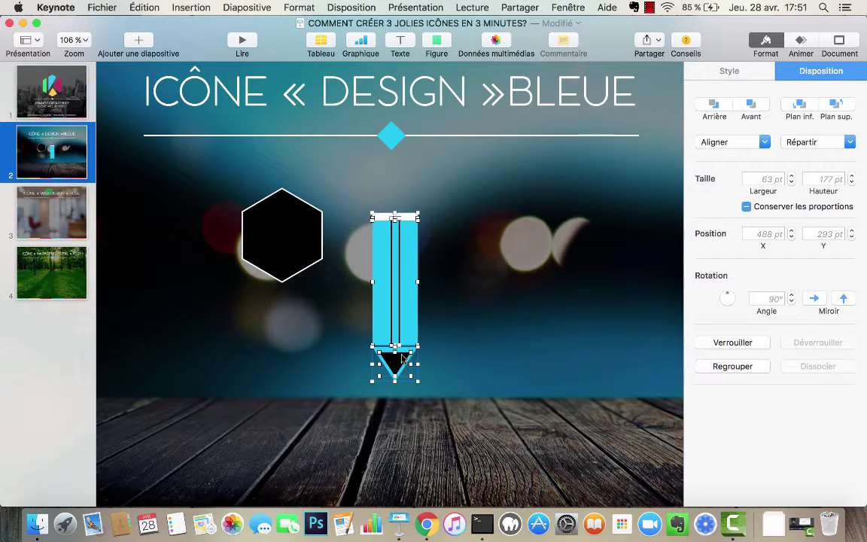
right_click(403, 362)
left_click(451, 323)
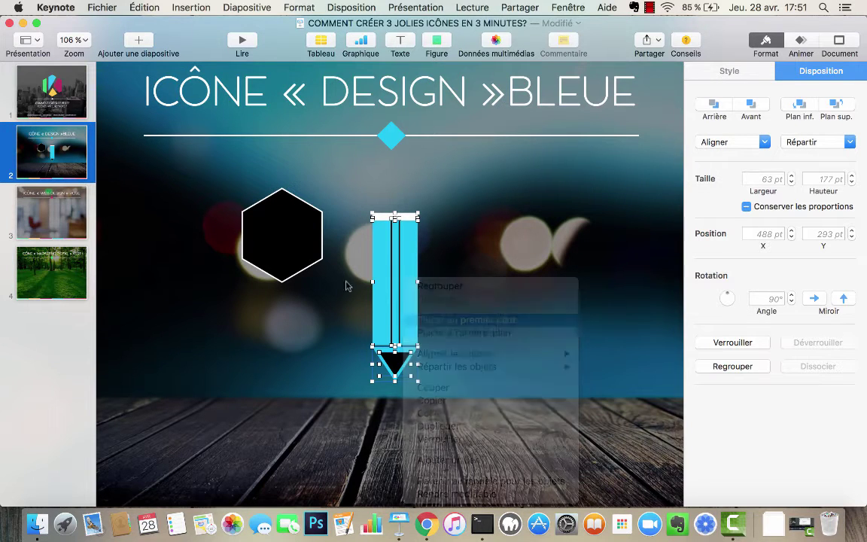
Step: Place the hexagon behind the pencil, enlarge it to about 287 by 290 pt and centre it around the pencil
left_click_drag(295, 227, 375, 225)
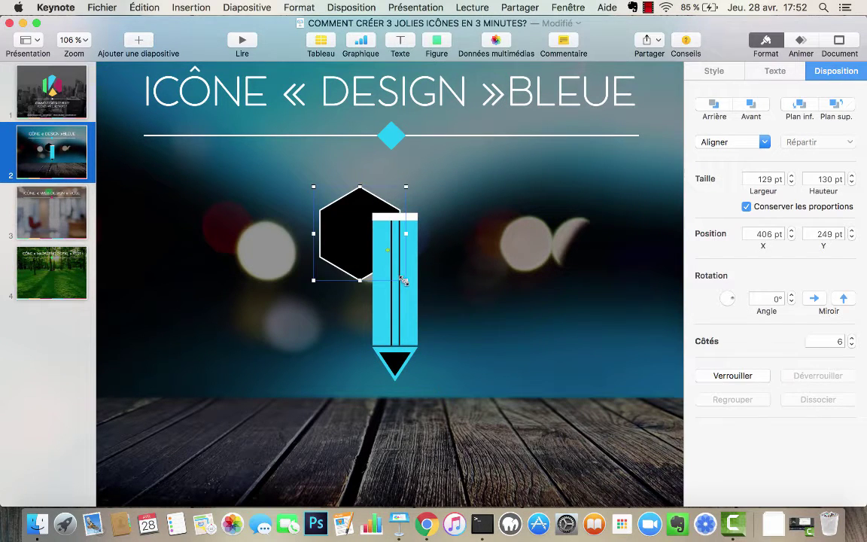
mouse_move(403, 275)
left_mouse_down()
mouse_move(427, 326)
mouse_move(519, 395)
left_mouse_up()
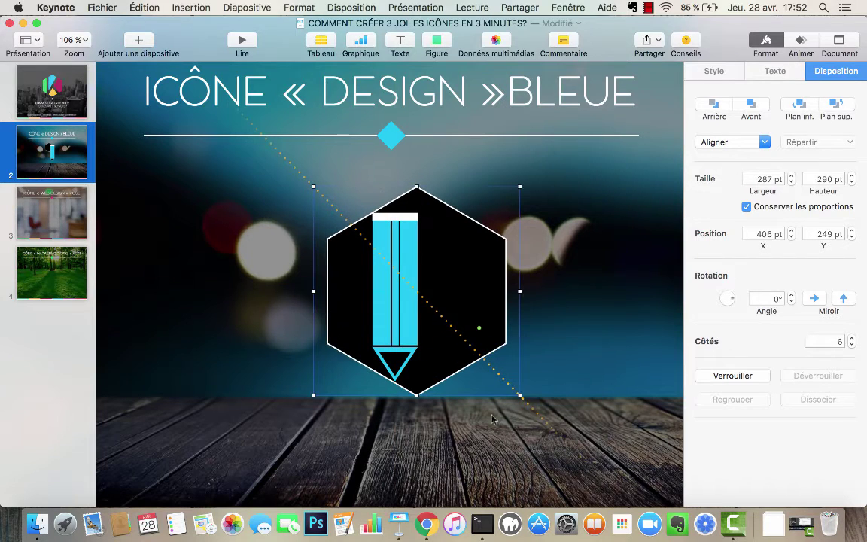
left_click_drag(505, 275, 484, 277)
scroll(484, 277, "down", 5)
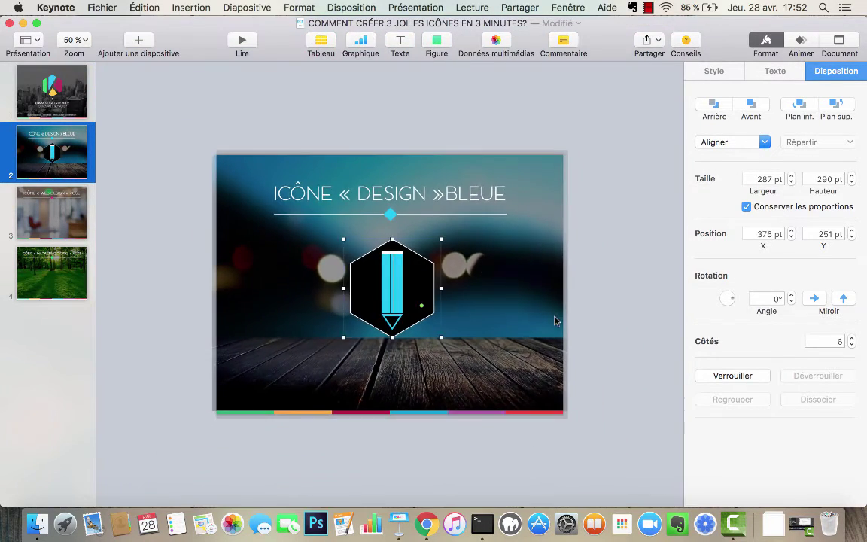
left_click(561, 319)
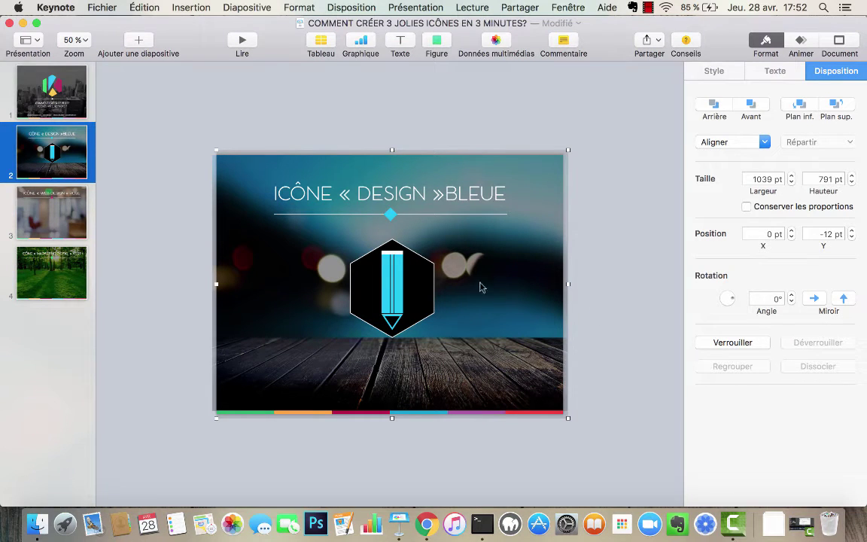
Step: Enlarge the hexagon slightly more and recentre it on the pencil, leaving nothing selected
left_click(439, 334)
left_click_drag(439, 333, 447, 343)
left_click_drag(430, 295, 422, 288)
left_click(538, 277)
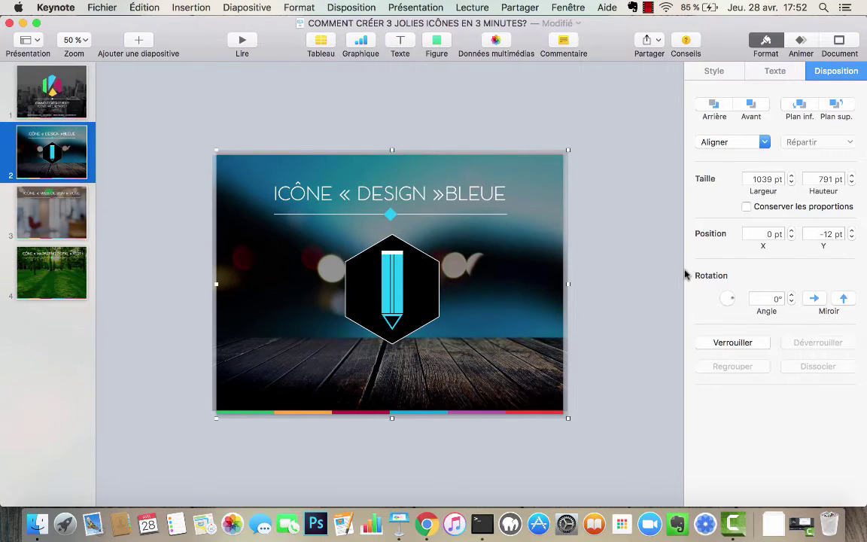
left_click(159, 220)
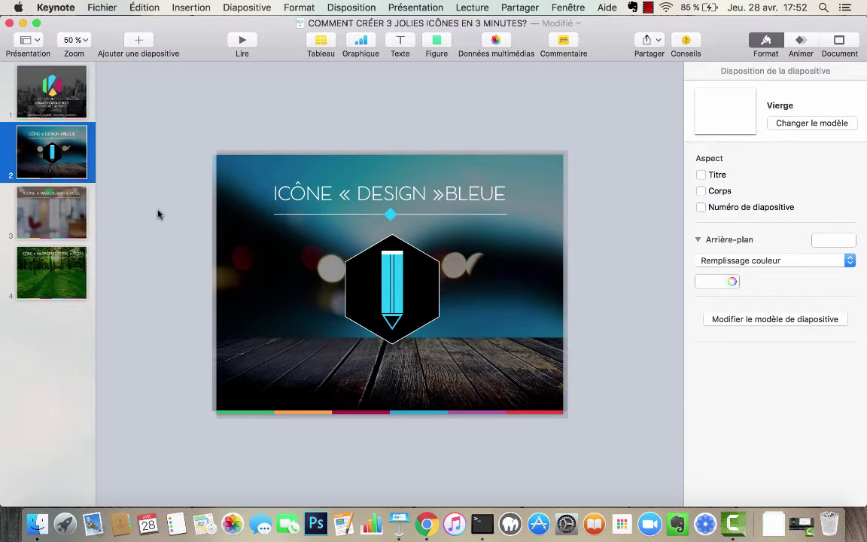
Step: Copy all the pencil's parts from slide 2, without the hexagon, and paste them onto slide 3
left_click(73, 217)
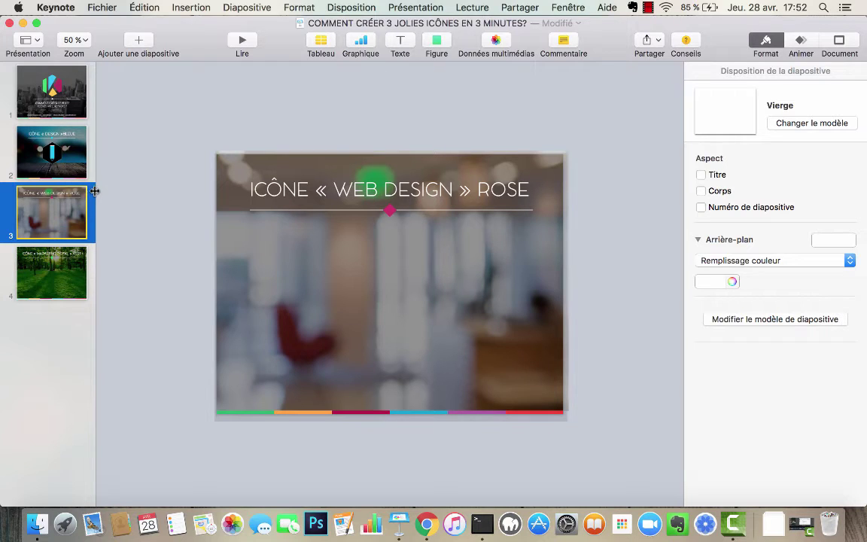
left_click(72, 170)
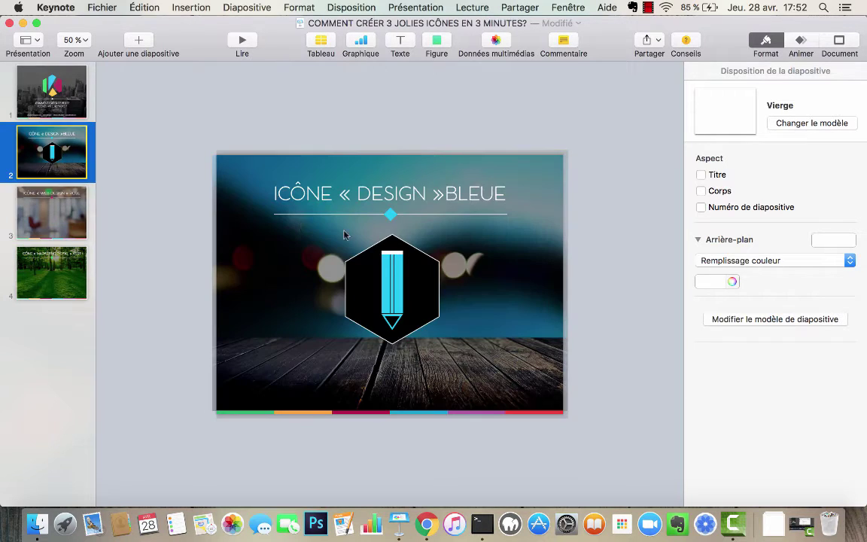
left_click(392, 256)
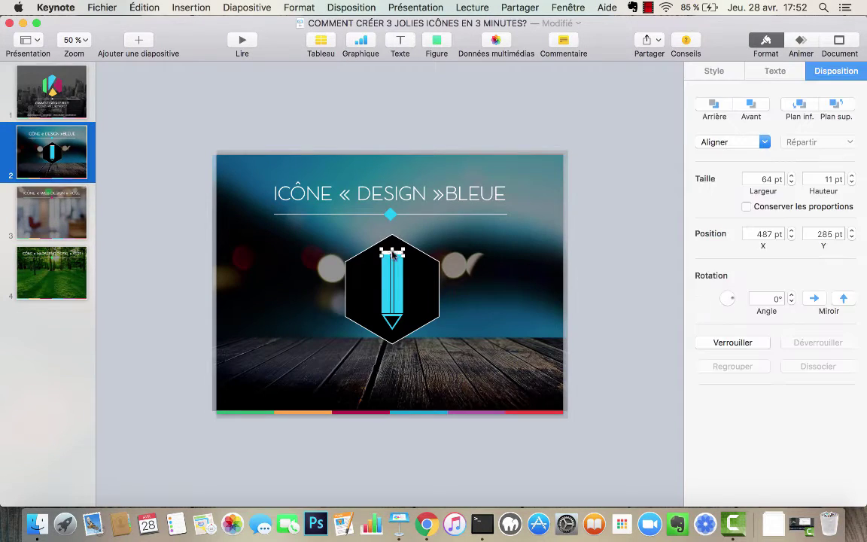
left_click(392, 279, "shift")
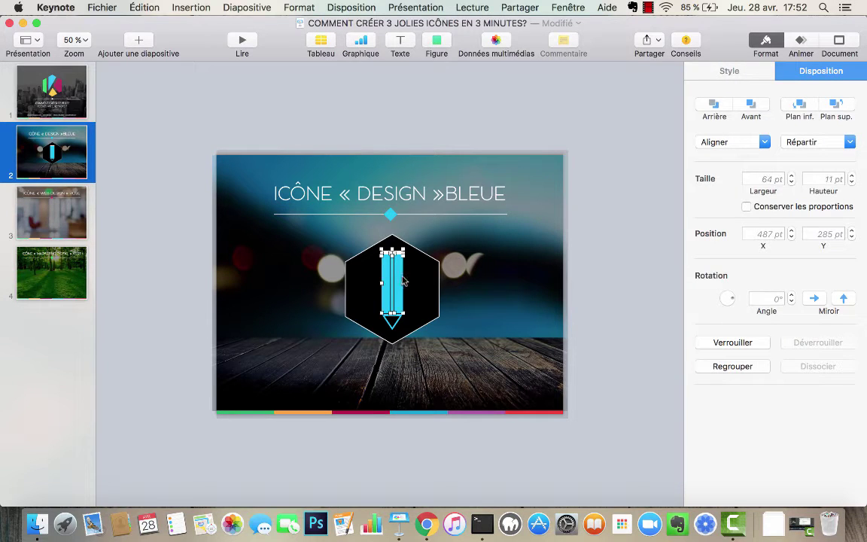
left_click(396, 320, "shift")
left_click(397, 328, "shift")
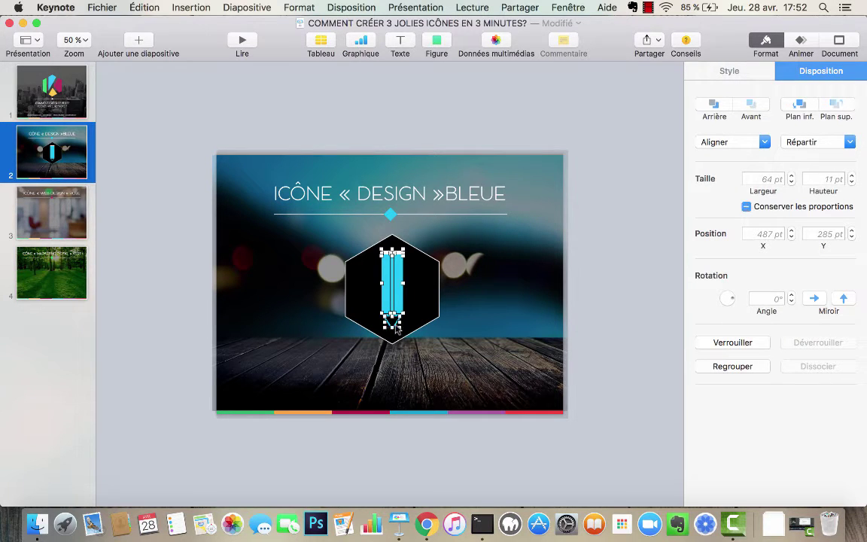
scroll(397, 328, "up", 5)
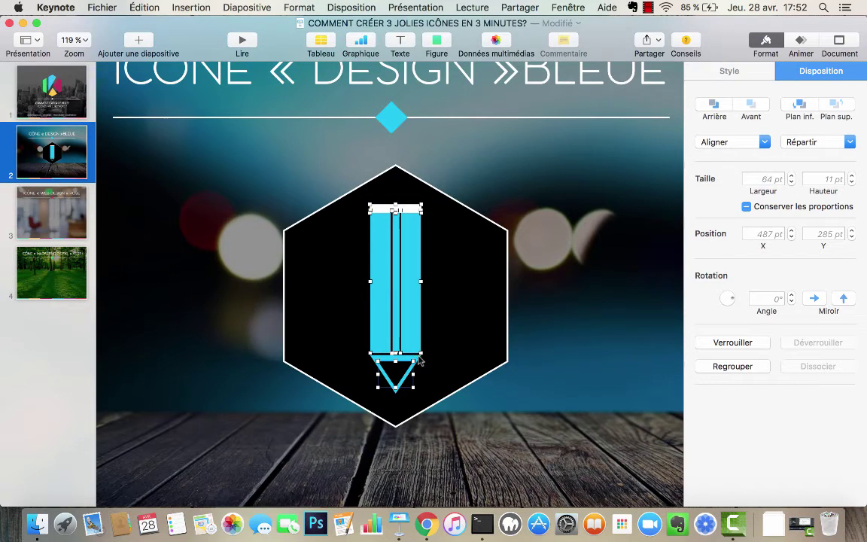
key("super+c")
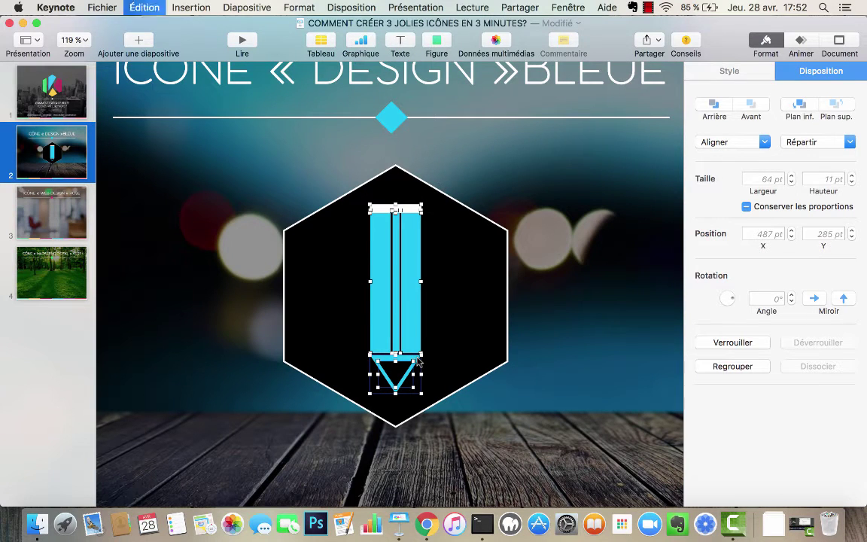
left_click(31, 203)
key("super+v")
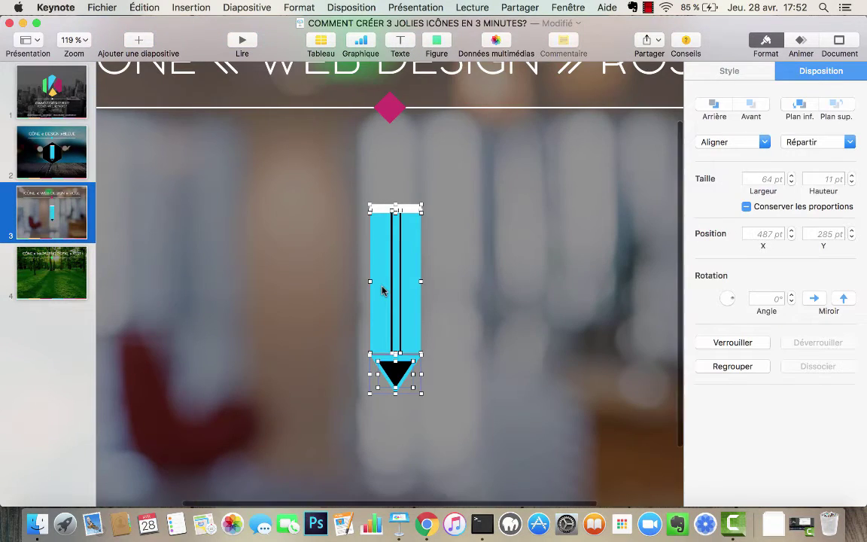
Step: Copy the hex colour code CD326B from the fill of the pink diamond below the slide title
scroll(382, 291, "down", 5)
left_click(460, 289)
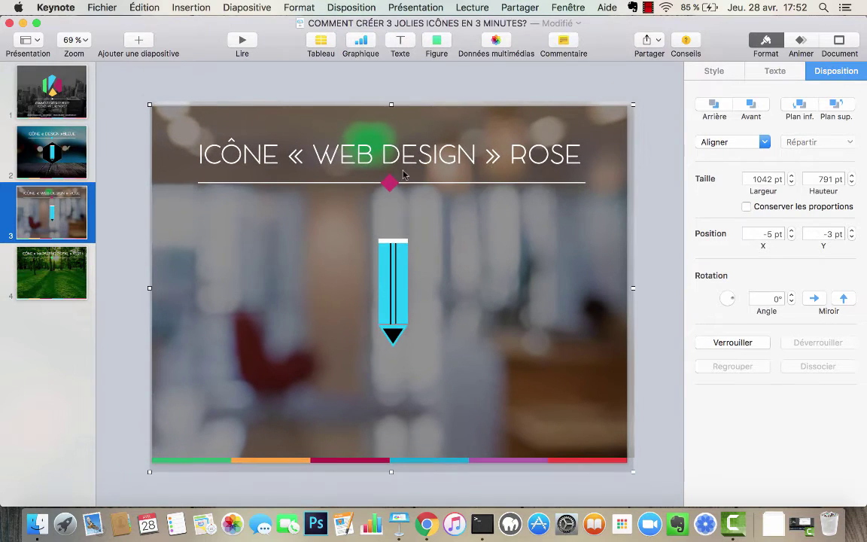
left_click(390, 182)
left_click(717, 73)
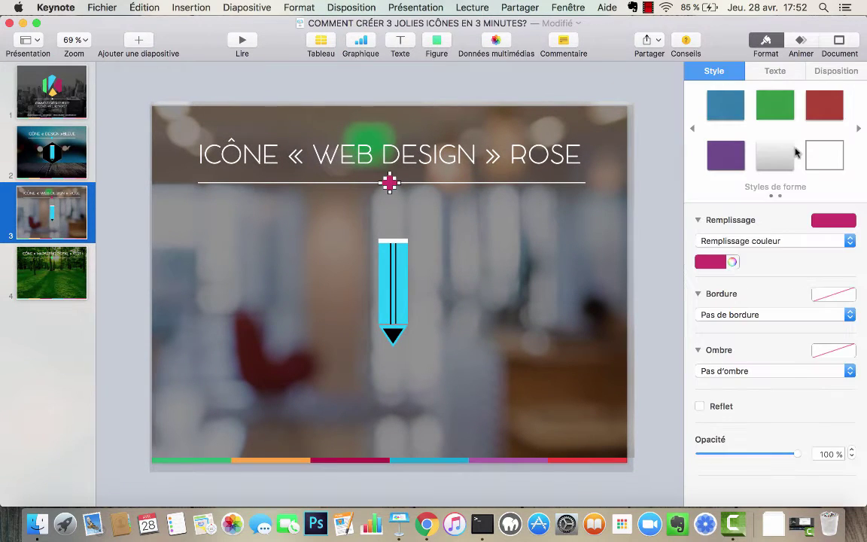
left_click(736, 261)
left_click(837, 406)
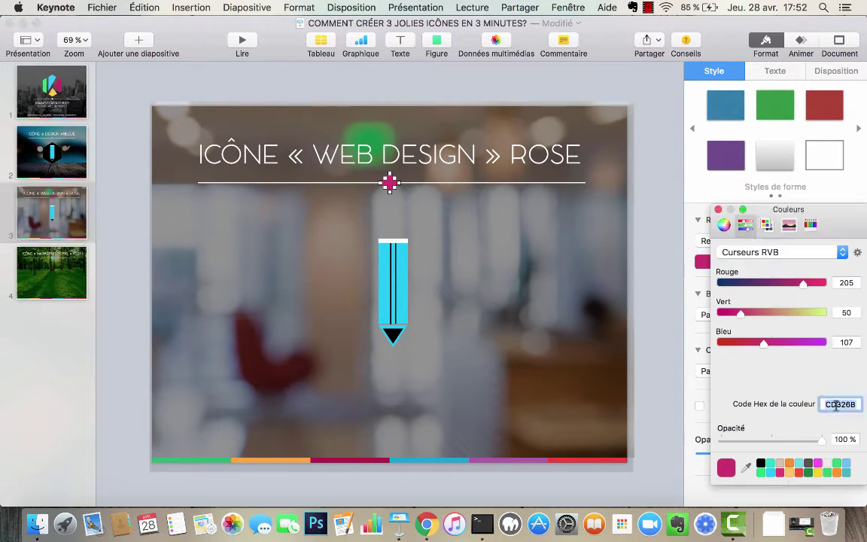
key("super+w")
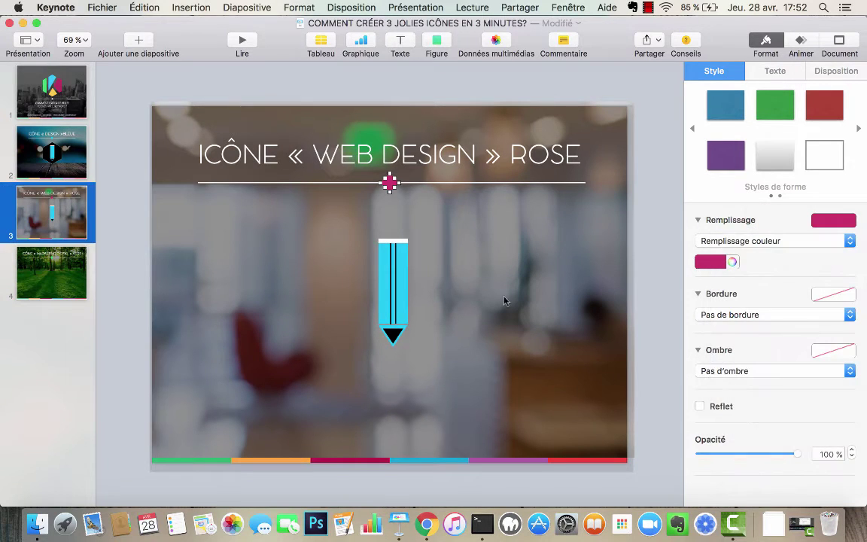
Step: Fill the pencil's body and outer tip triangle with the pink colour CD326B
left_click(401, 282)
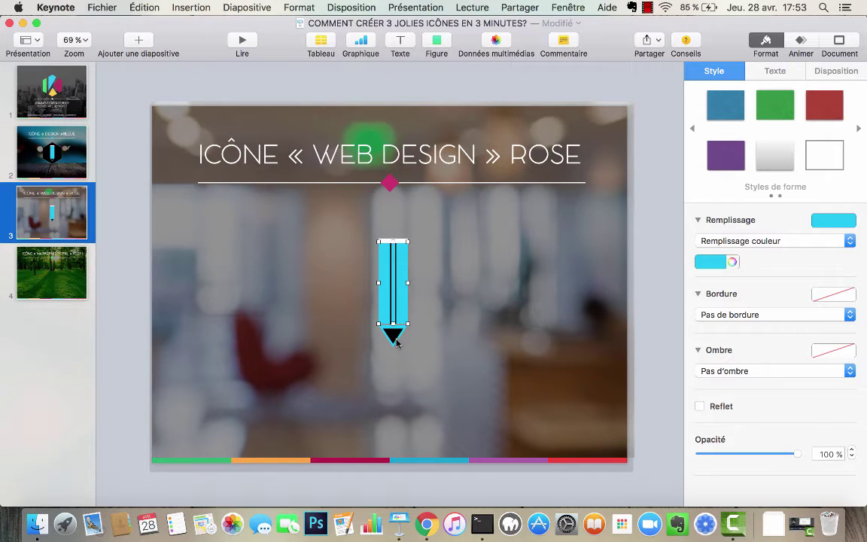
scroll(391, 325, "up", 5)
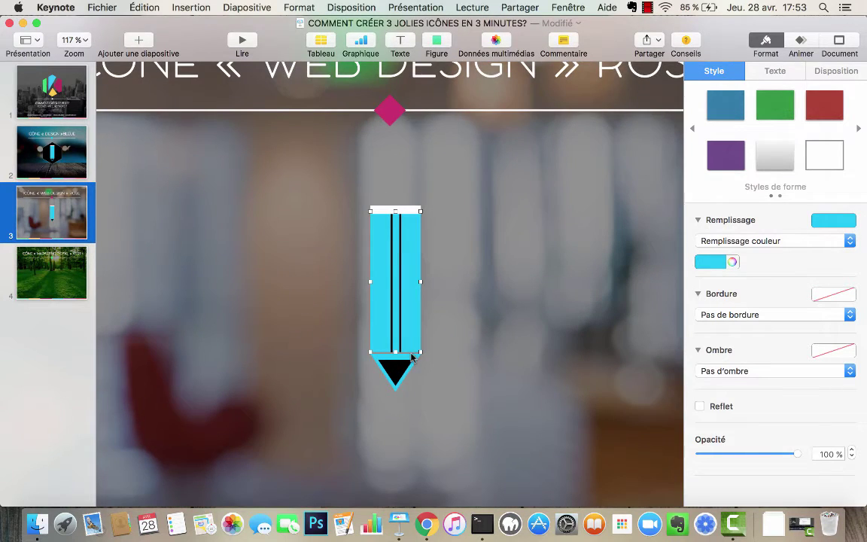
left_click(412, 358, "shift")
left_click(732, 261)
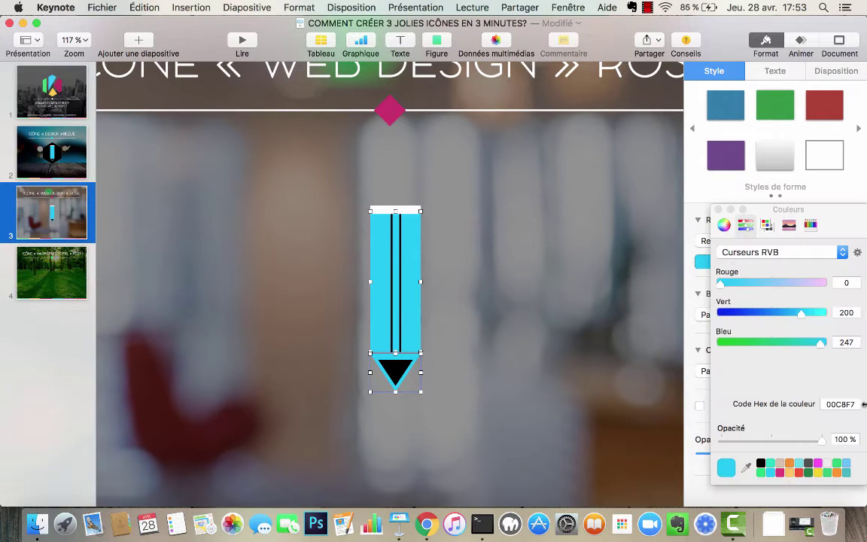
double_click(851, 403)
type("CD1E6B")
key("Return")
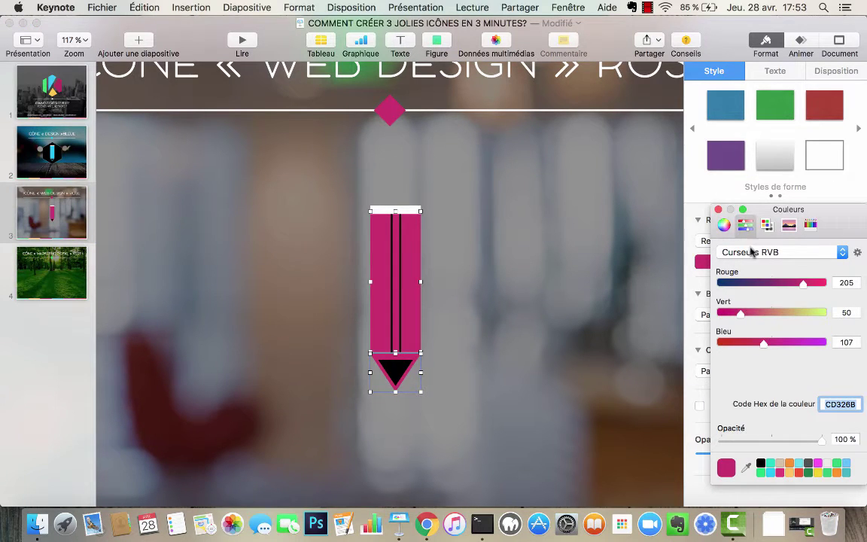
left_click(718, 209)
left_click(465, 300)
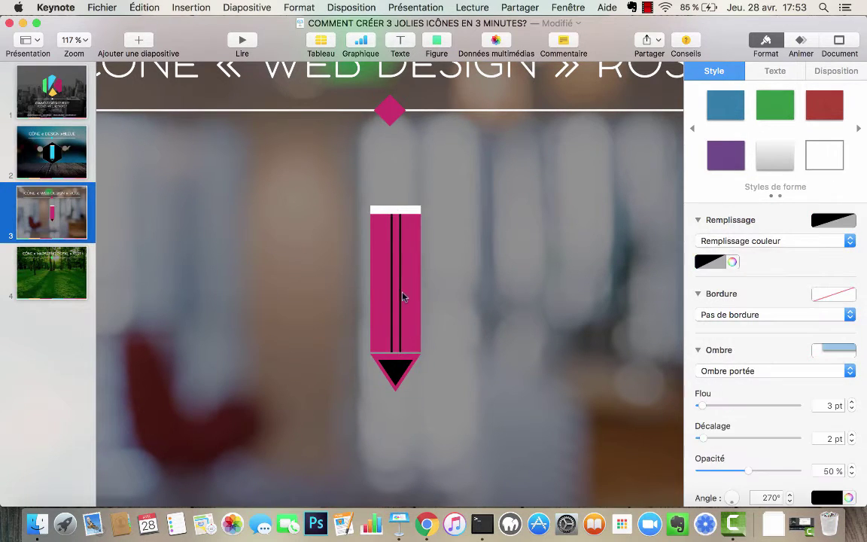
left_click(400, 298)
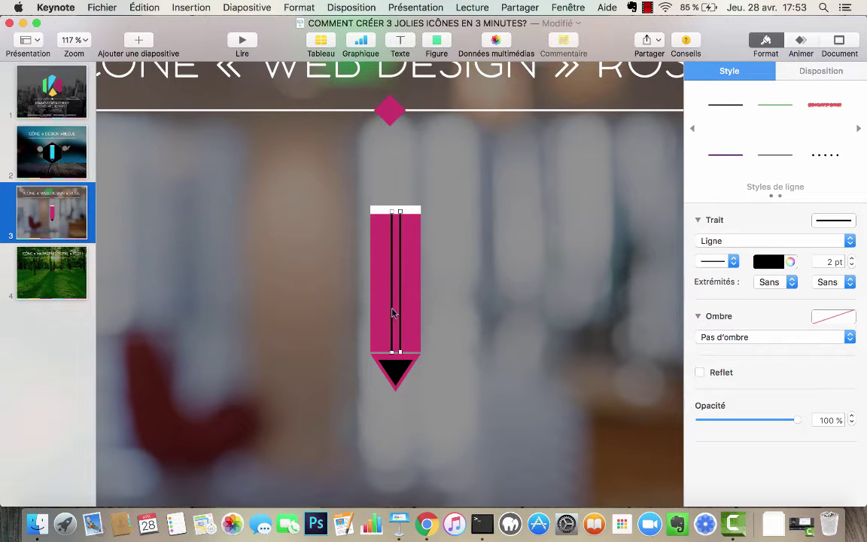
left_click(397, 365, "shift")
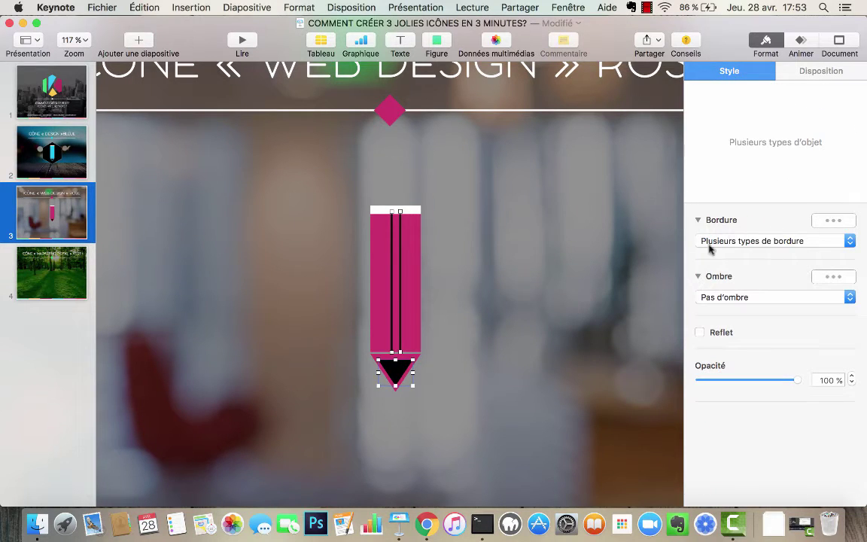
left_click(403, 277)
Step: Change the colour of both vertical lines on the pencil's body to white
left_click(399, 281)
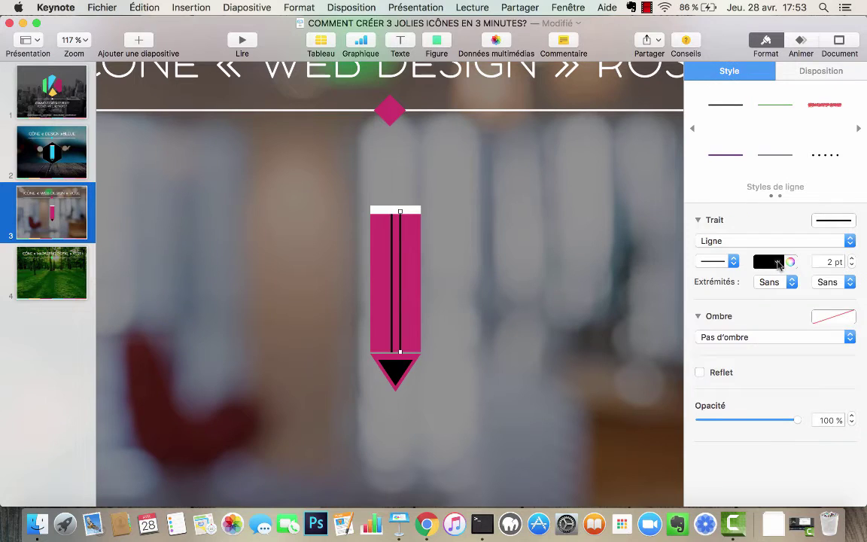
left_click(768, 261)
left_click(711, 346)
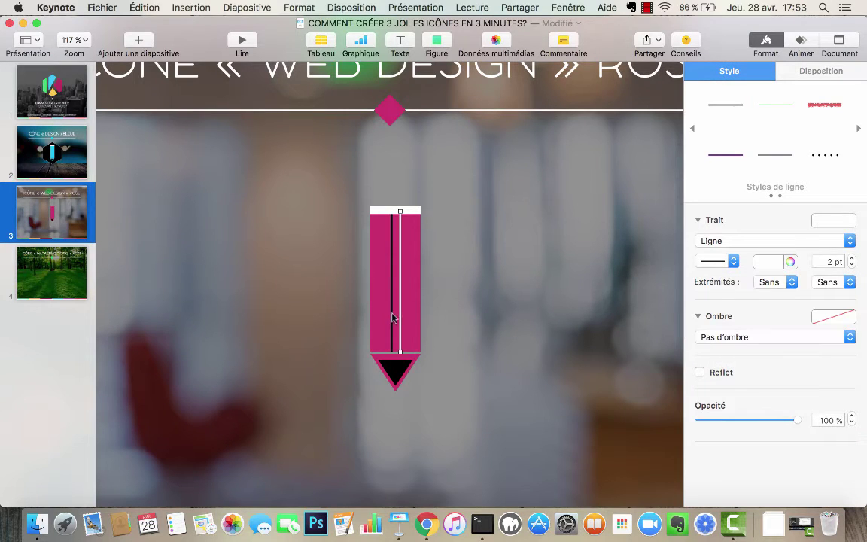
left_click(392, 318)
left_click(768, 261)
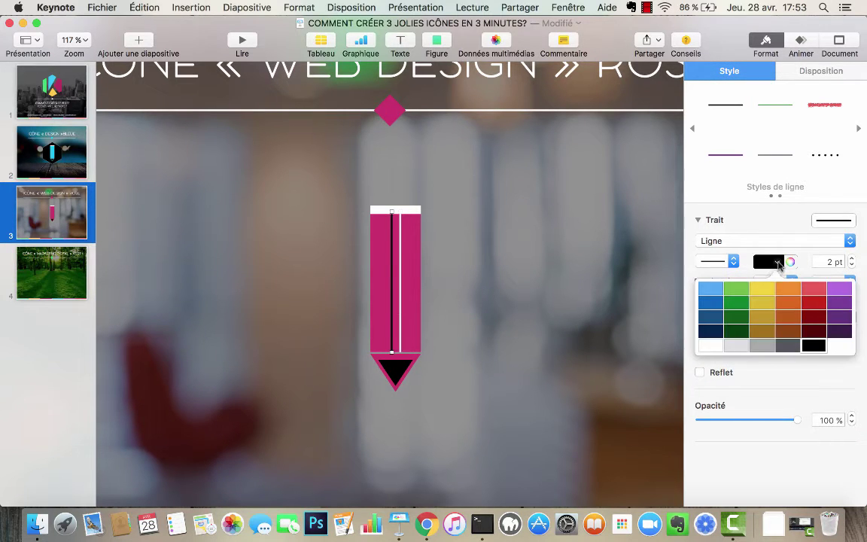
left_click(711, 346)
Step: Fill the inner triangle of the pencil's tip with white and leave nothing on the pencil selected
left_click(391, 379)
left_click(713, 261)
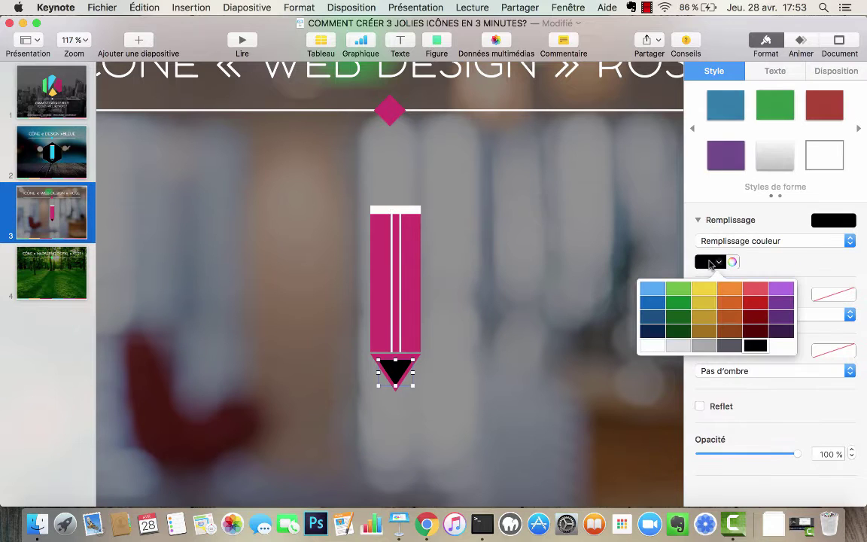
left_click(581, 315)
left_click(588, 351)
Step: Capture a screenshot of just the area around the pink pencil
scroll(580, 335, "down", 3)
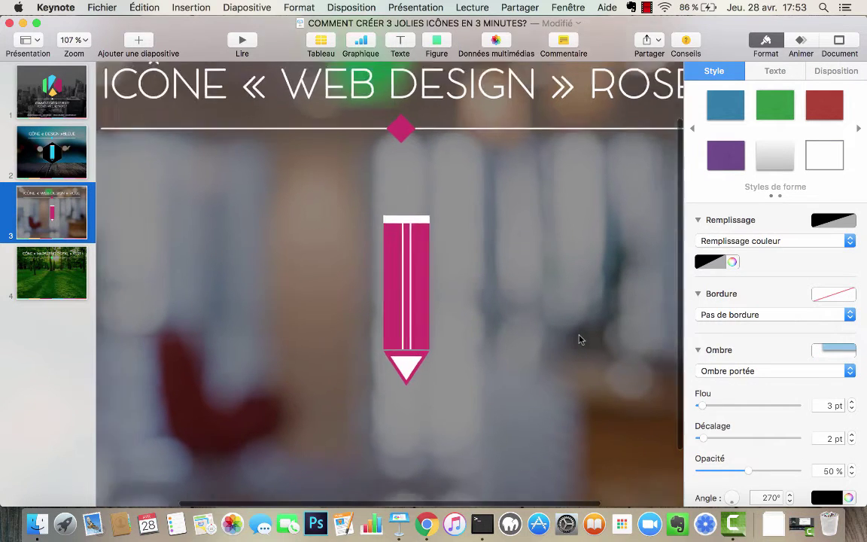
scroll(579, 339, "up", 3)
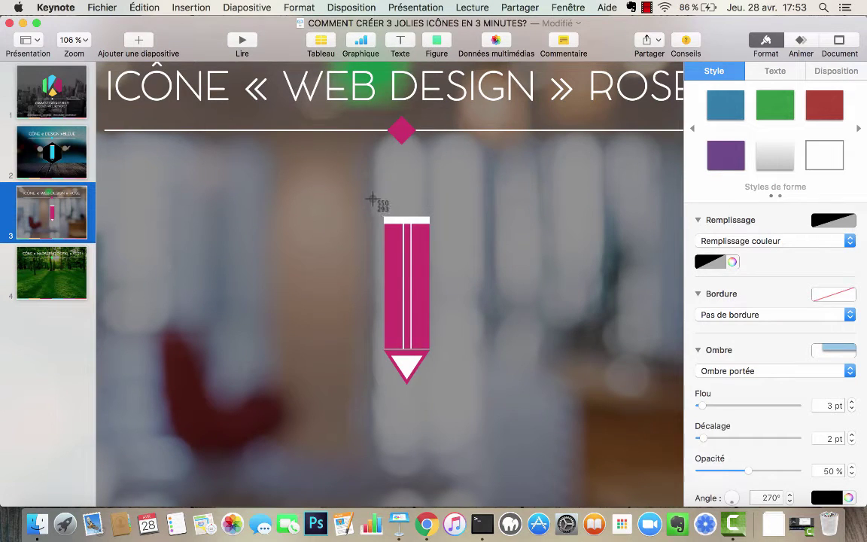
mouse_move(373, 200)
left_mouse_down()
mouse_move(437, 314)
mouse_move(444, 390)
left_mouse_up()
key("shift+super+0")
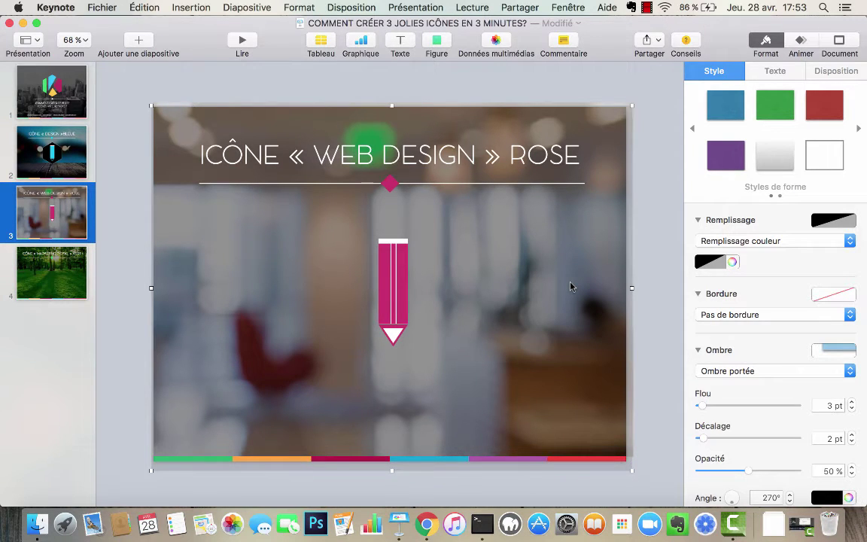
Step: Uncover the desktop, open the new pencil screenshot in Preview and enlarge its window
left_click_drag(678, 30, 444, 30)
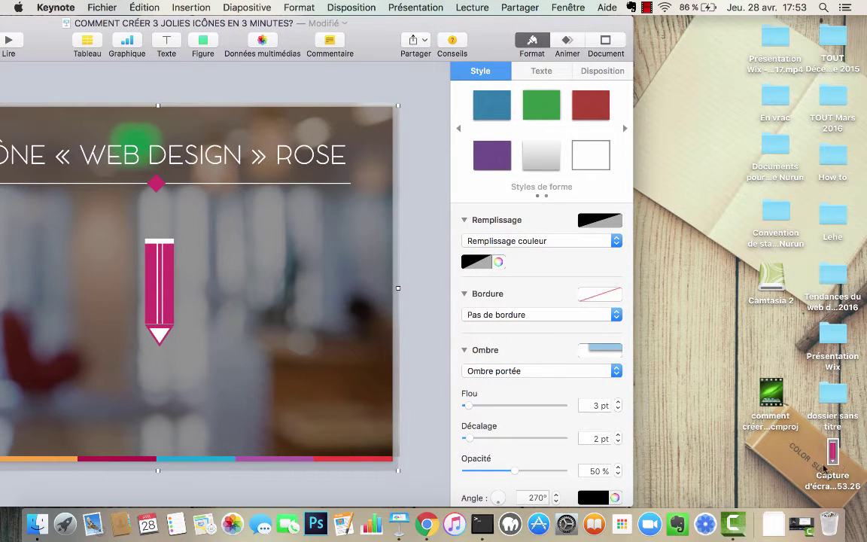
left_click(864, 479)
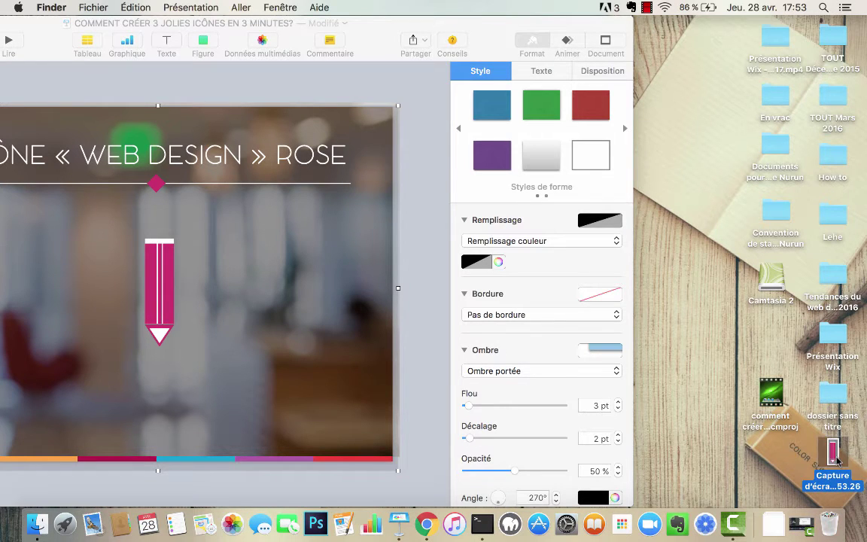
left_click(836, 456)
double_click(834, 452)
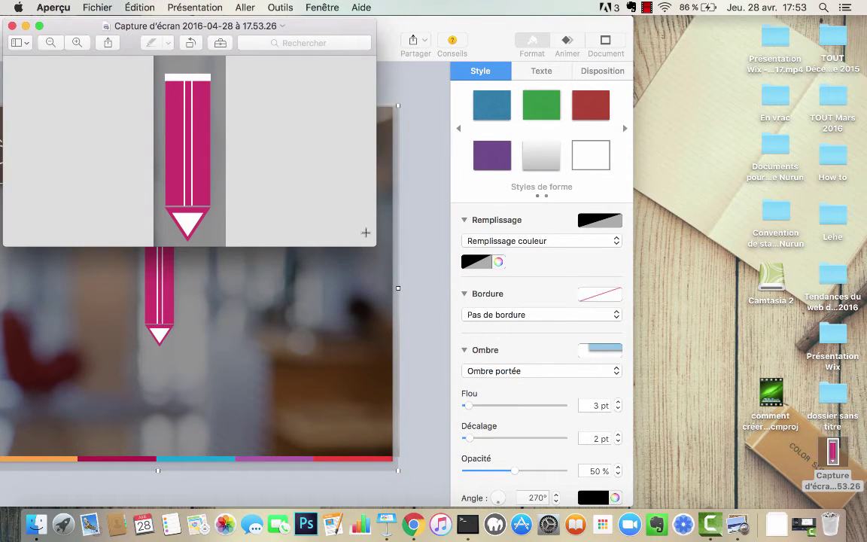
left_click_drag(376, 247, 578, 467)
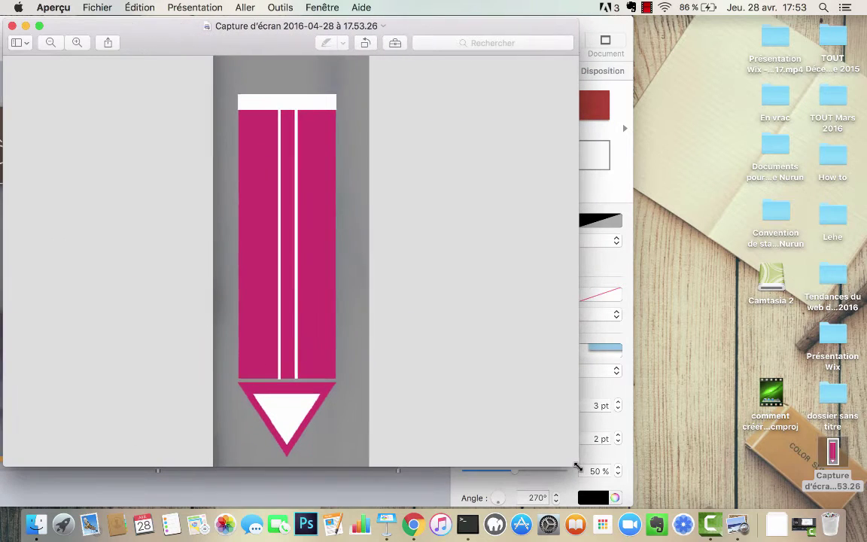
Step: Remove the grey background around the pencil in the screenshot with Instant Alpha and close the image
left_click(394, 45)
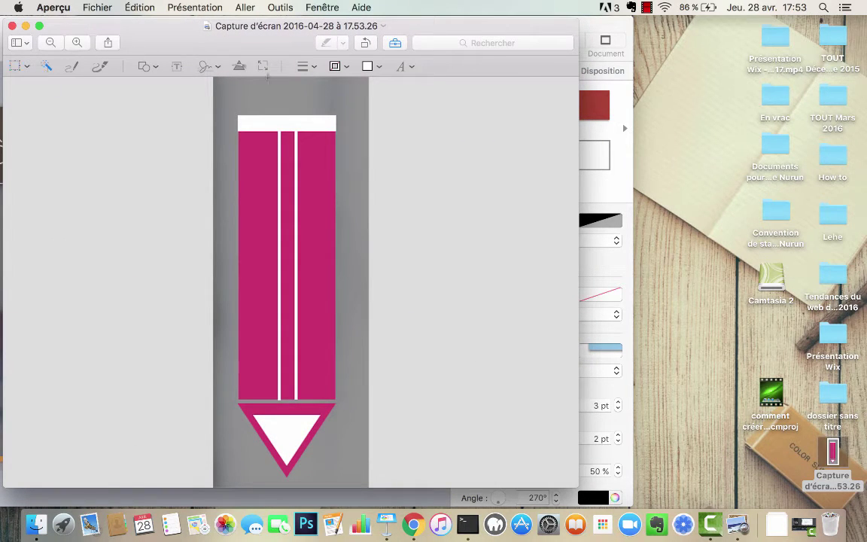
left_click_drag(278, 102, 292, 82)
key("Delete")
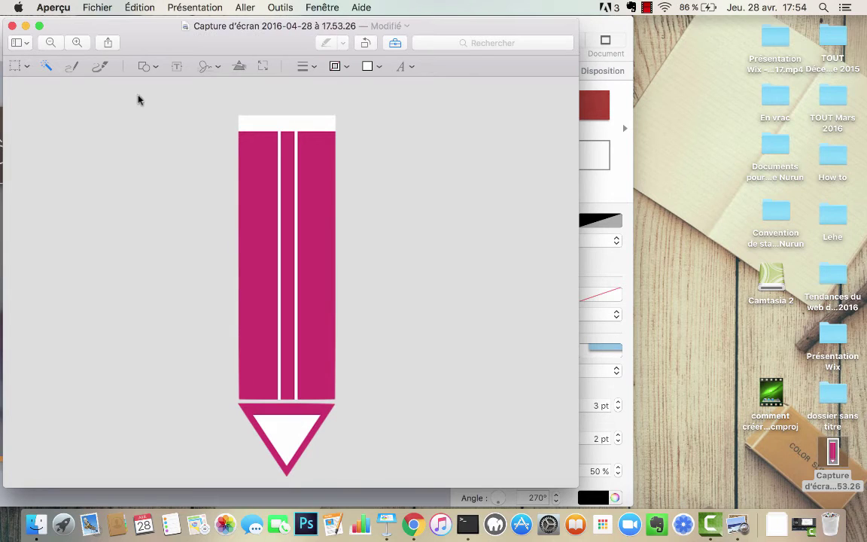
left_click(12, 25)
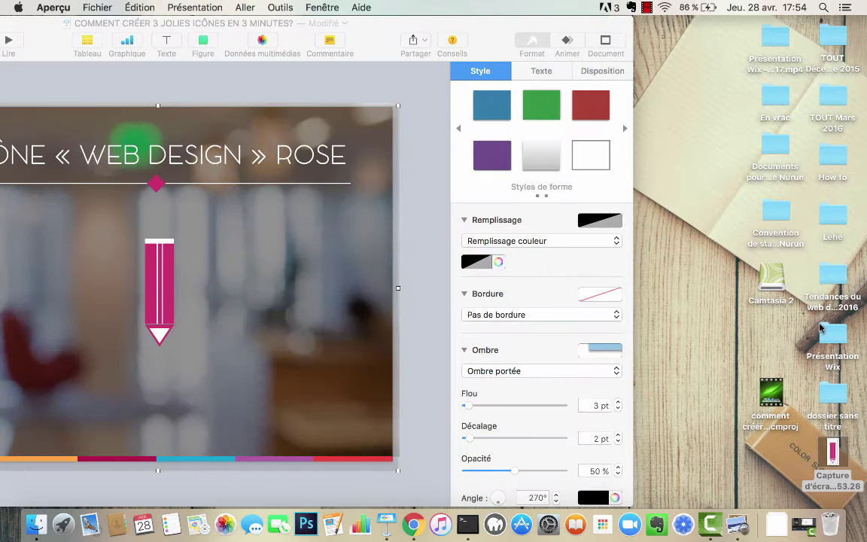
Step: Insert the cut-out pencil image from the desktop into slide 3 and place it beside the original pencil
mouse_move(831, 461)
left_mouse_down()
mouse_move(612, 386)
mouse_move(424, 340)
left_mouse_up()
double_click(425, 34)
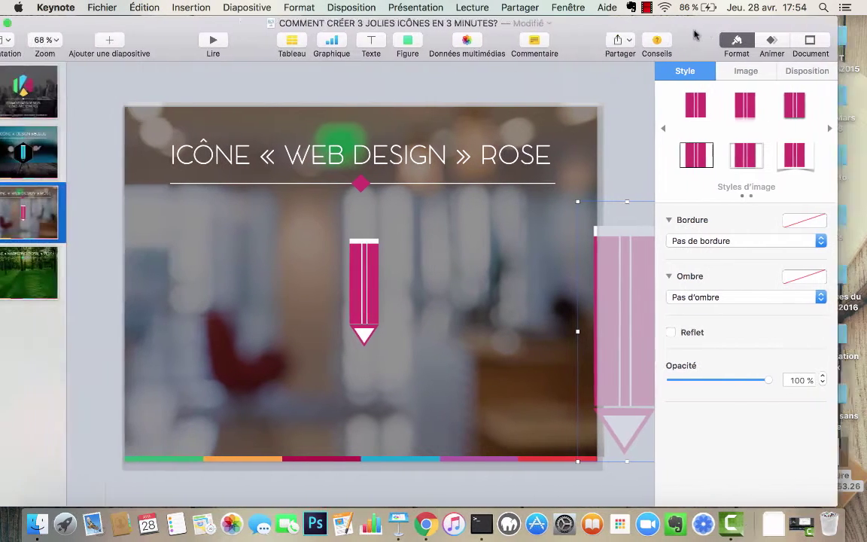
mouse_move(651, 283)
left_mouse_down()
mouse_move(490, 267)
mouse_move(482, 275)
left_mouse_up()
Step: Delete all the shapes and lines of the original pencil, keeping only the pencil image
left_click(407, 284)
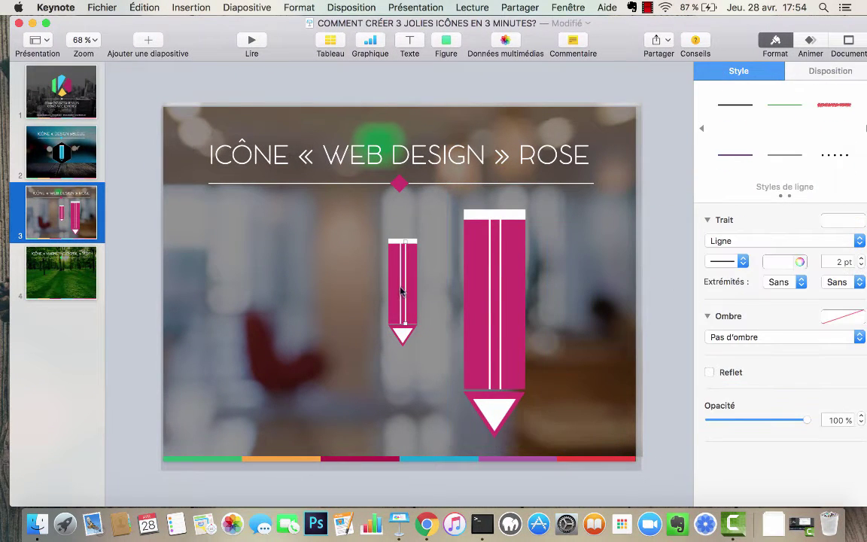
left_click(409, 288, "shift")
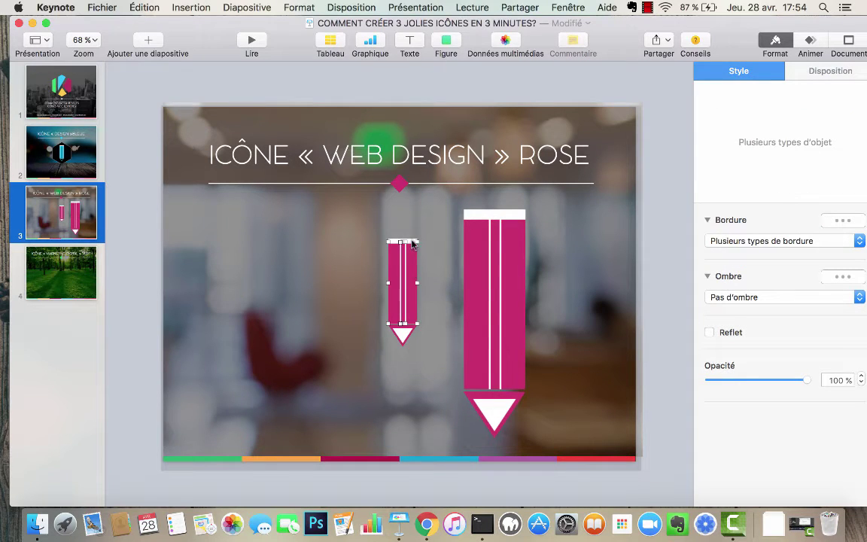
key("Delete")
left_click(403, 329)
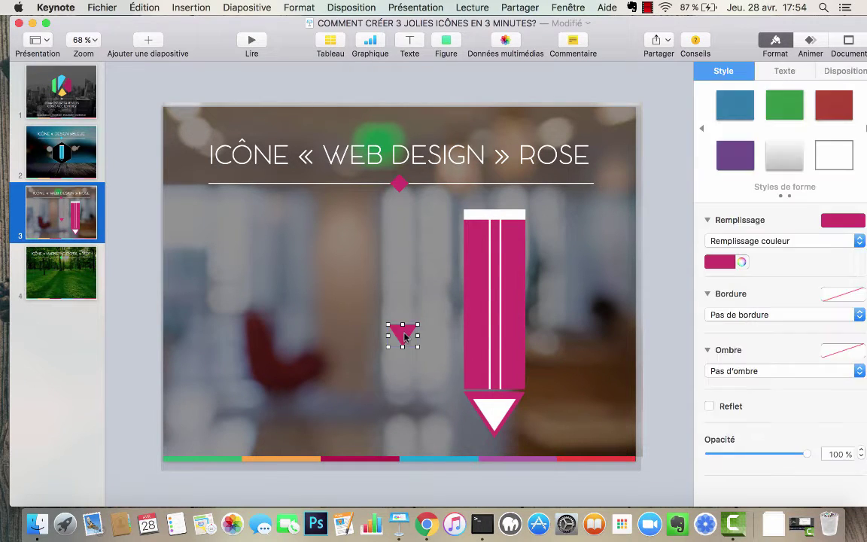
left_click(405, 338)
Step: Shrink the pencil image to roughly a third of its size and centre it on the slide, leaving it deselected
left_click(498, 322)
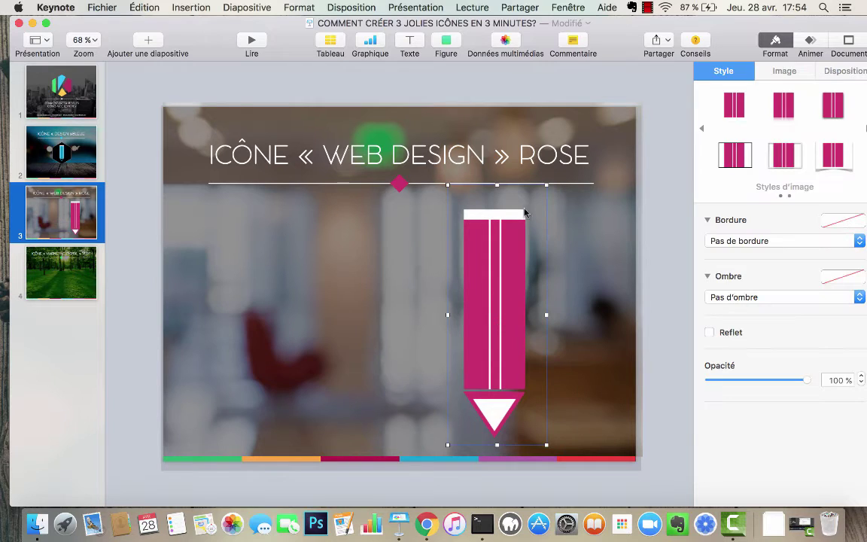
mouse_move(543, 186)
left_mouse_down()
mouse_move(487, 299)
mouse_move(480, 358)
left_mouse_up()
mouse_move(471, 440)
left_mouse_down()
mouse_move(439, 332)
mouse_move(407, 291)
mouse_move(406, 305)
left_mouse_up()
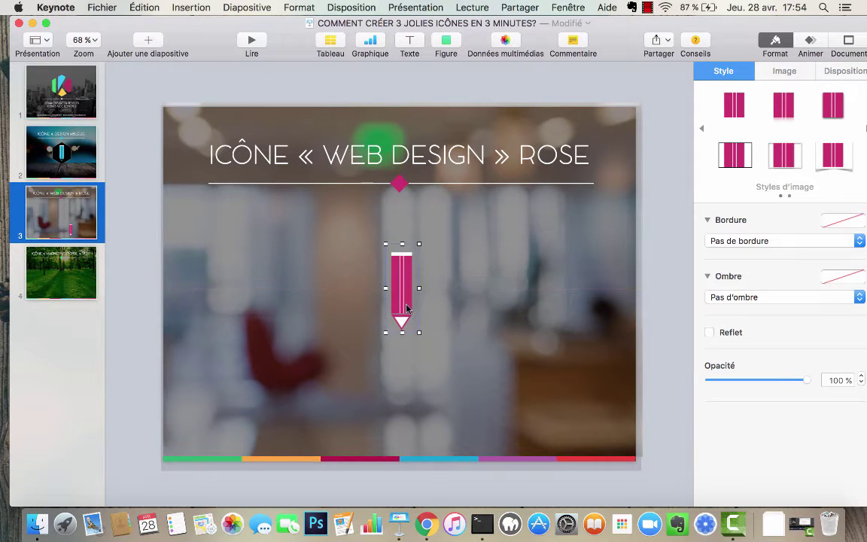
left_click(143, 298)
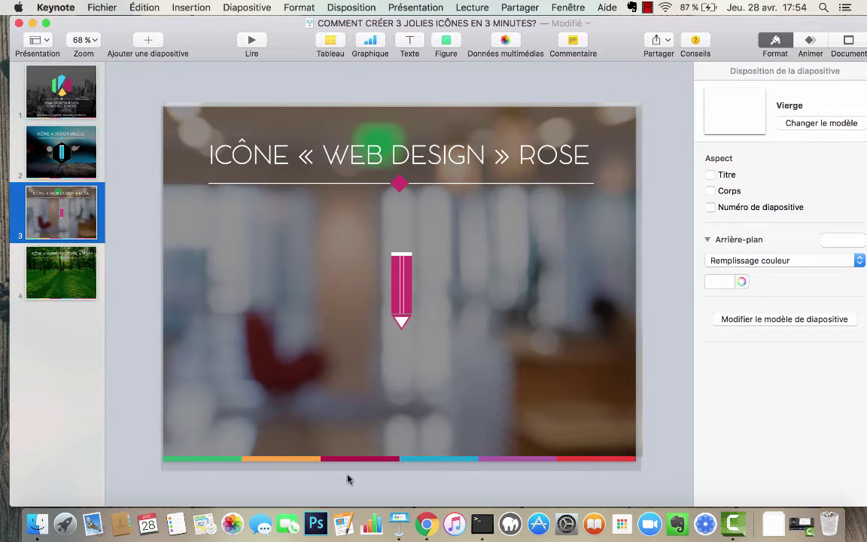
Step: Switch to Chrome and open the flaticon.com website
left_click(426, 529)
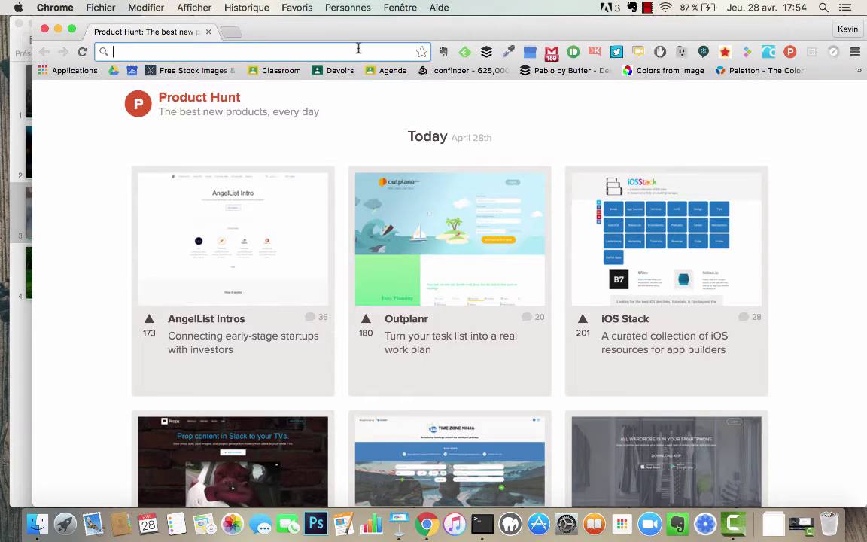
type("flaticon")
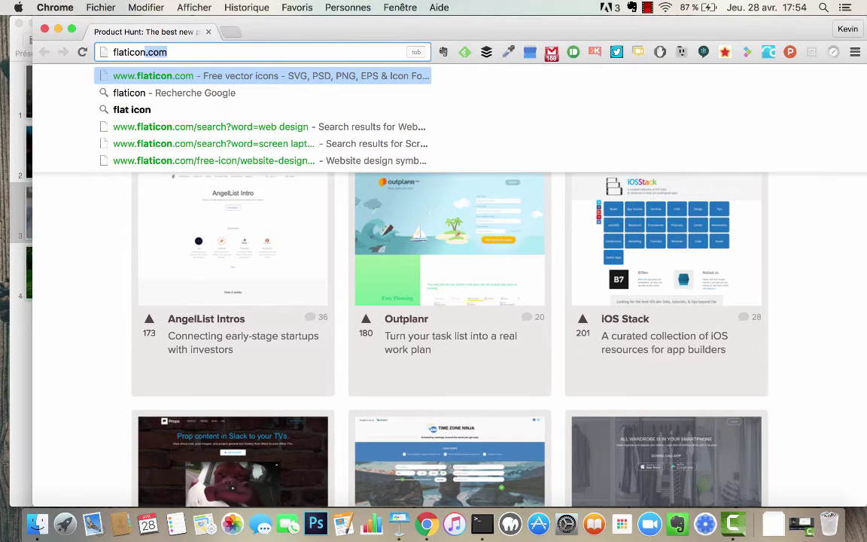
key("Return")
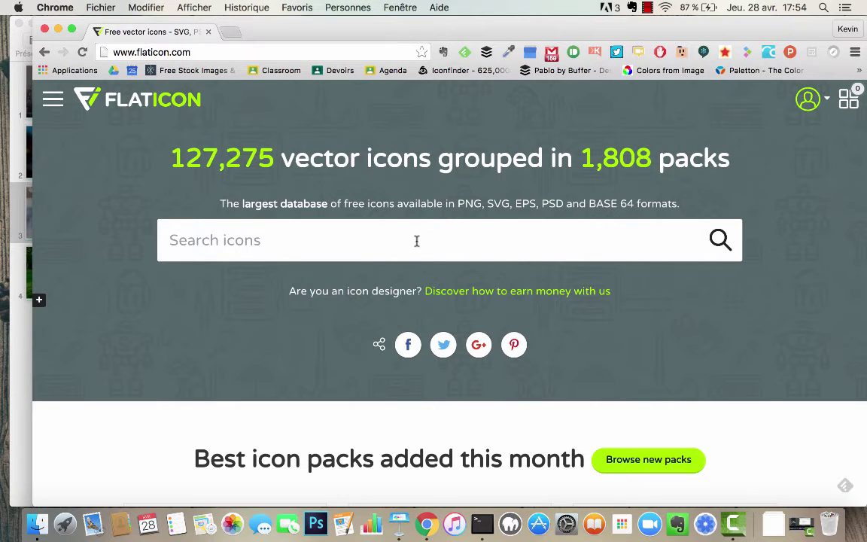
Step: Search Flaticon for "screen laptop" and open the "Laptop free icon" from the Computer Icons pack
type("screen laptop")
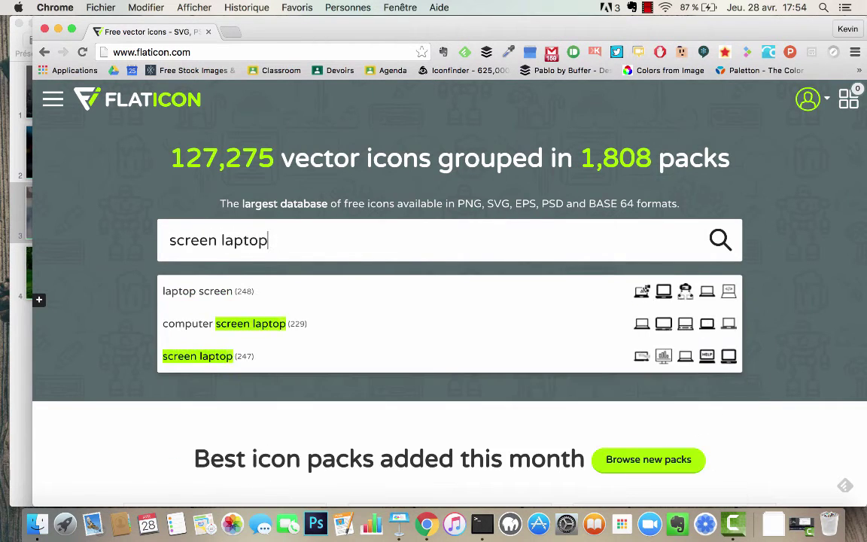
key("Return")
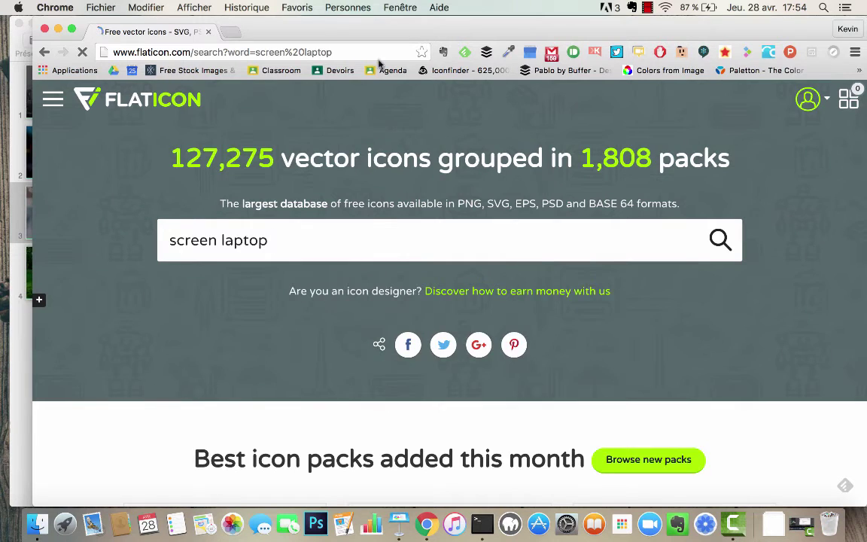
scroll(361, 225, "down", 3)
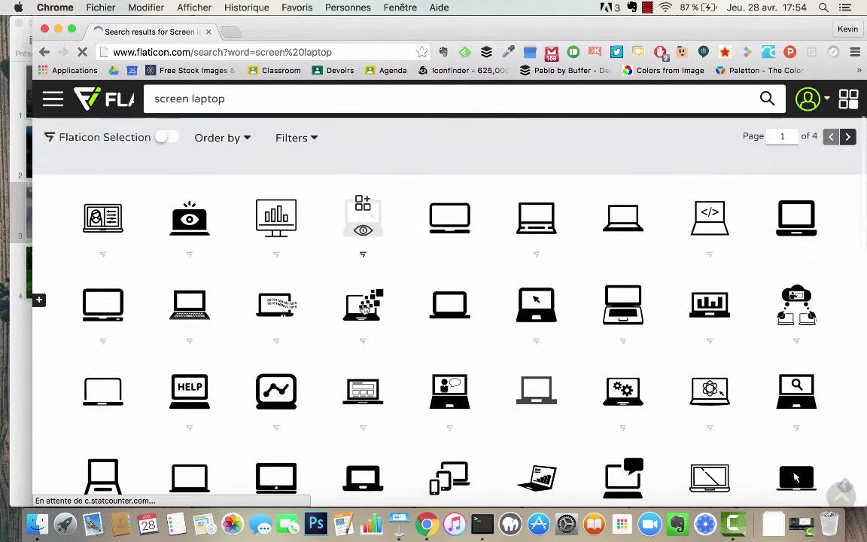
scroll(319, 413, "down", 3)
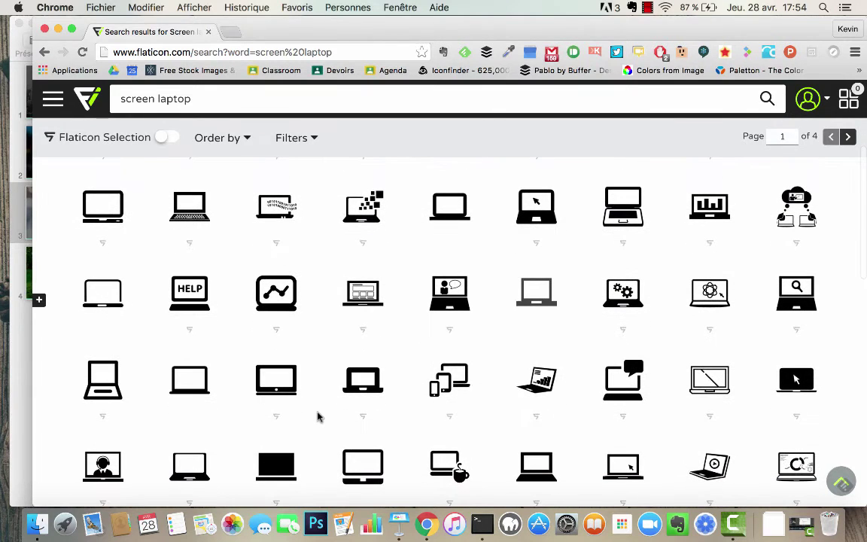
scroll(318, 416, "down", 3)
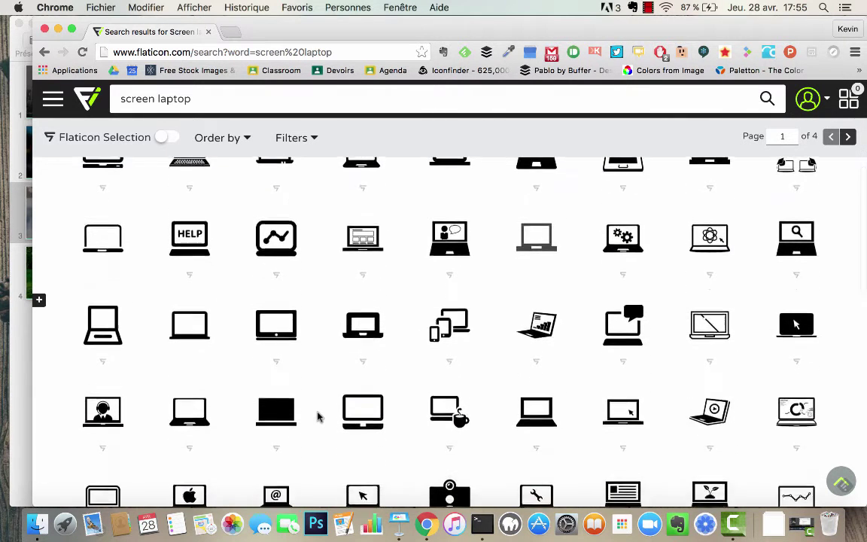
left_click(190, 401)
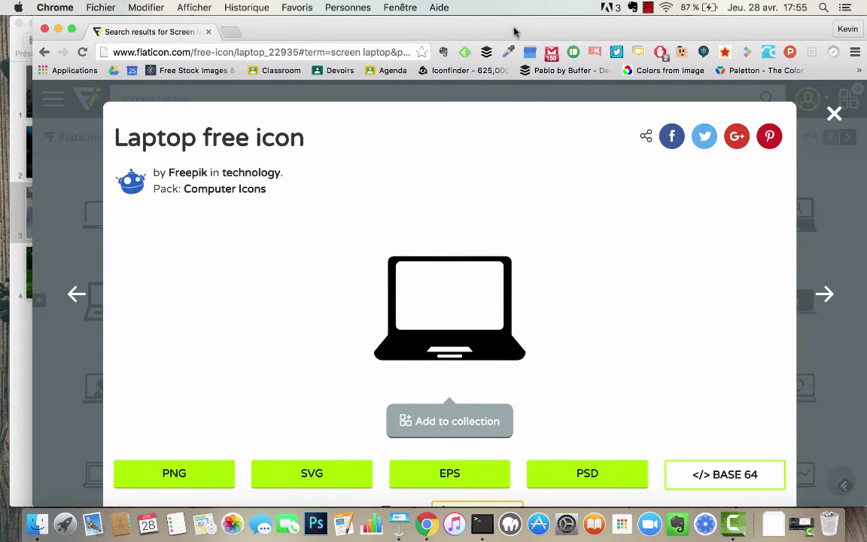
Step: Switch to Keynote and copy the hex colour code CD326B of the pink diamond under slide 3's title
left_click_drag(516, 32, 847, 32)
left_click(154, 269)
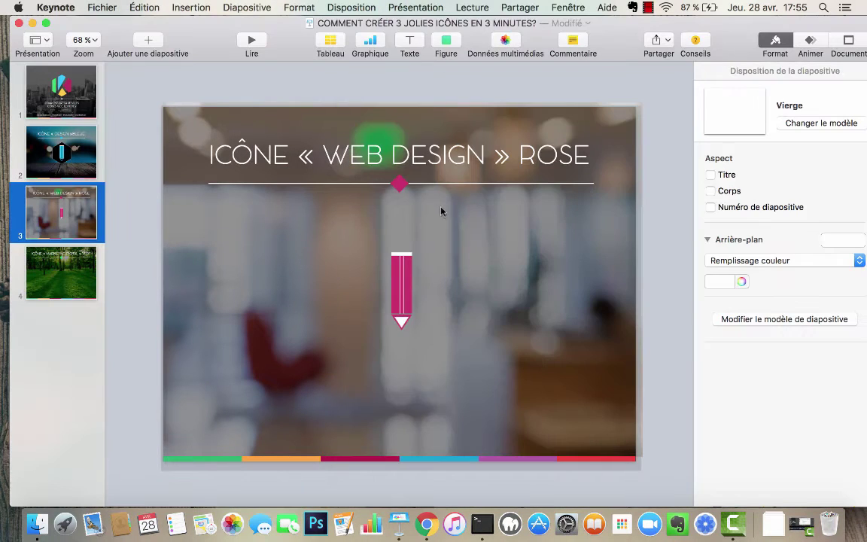
left_click(399, 183)
left_click(737, 261)
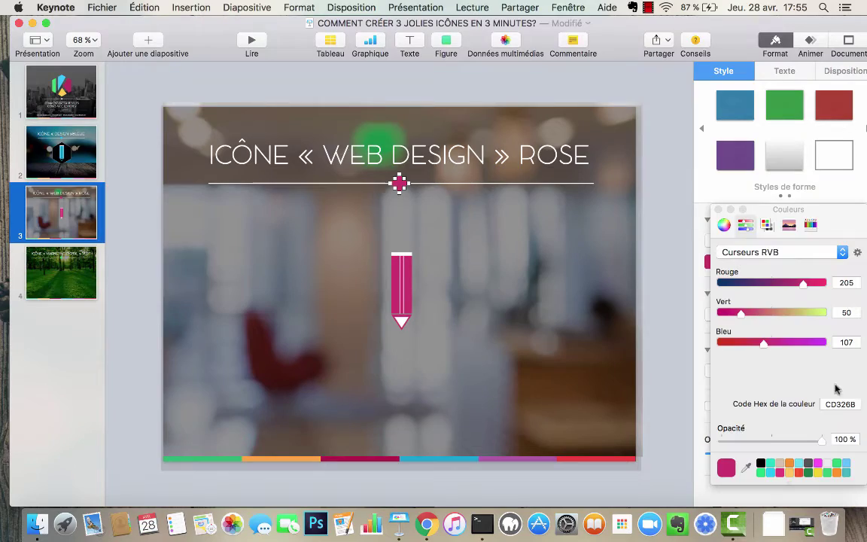
double_click(839, 404)
key("super+c")
key("ctrl+Up")
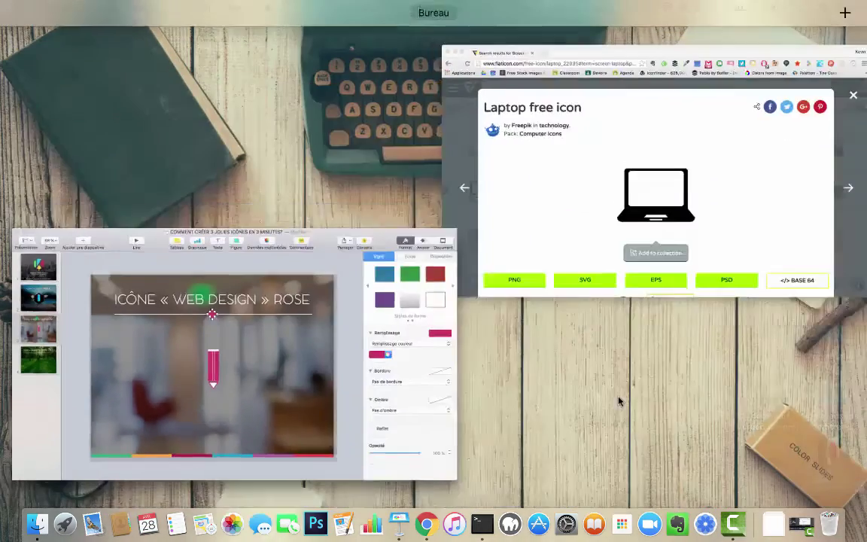
Step: Back in Chrome, customise the laptop icon as a PNG with the pasted custom colour CD326B
left_click(670, 218)
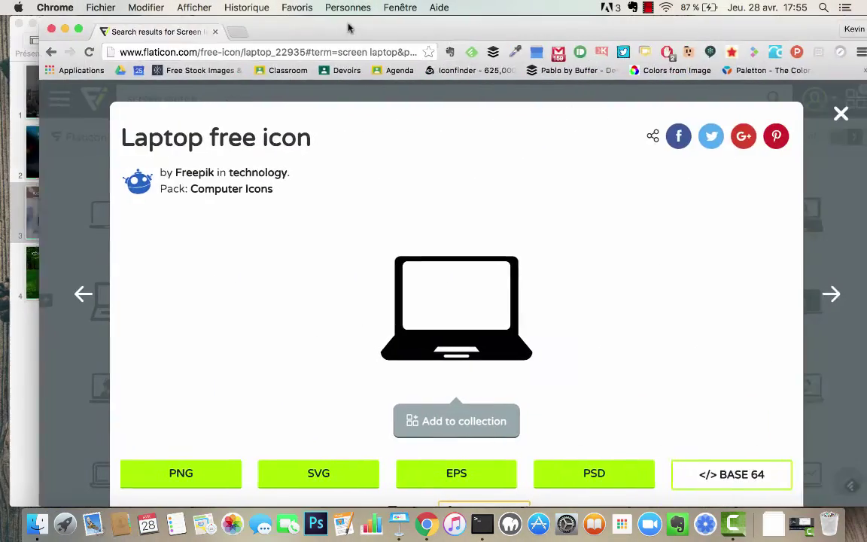
left_click(160, 479)
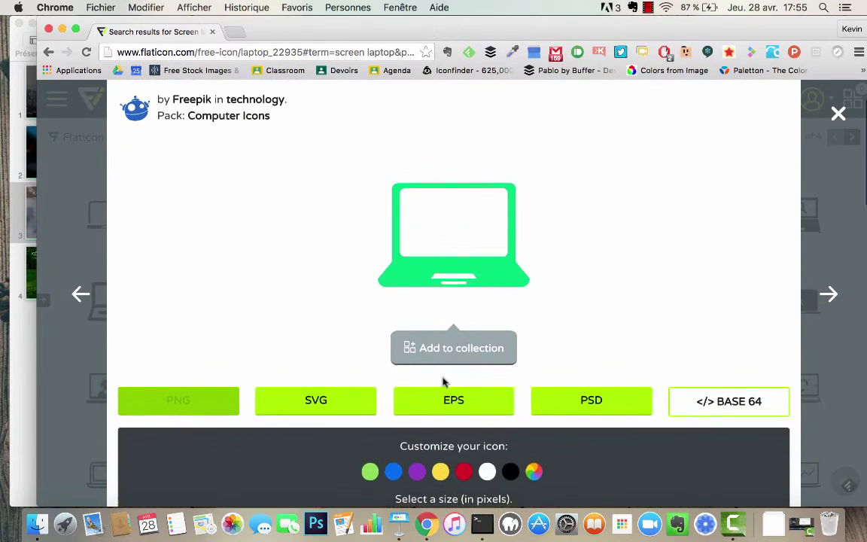
scroll(449, 396, "down", 3)
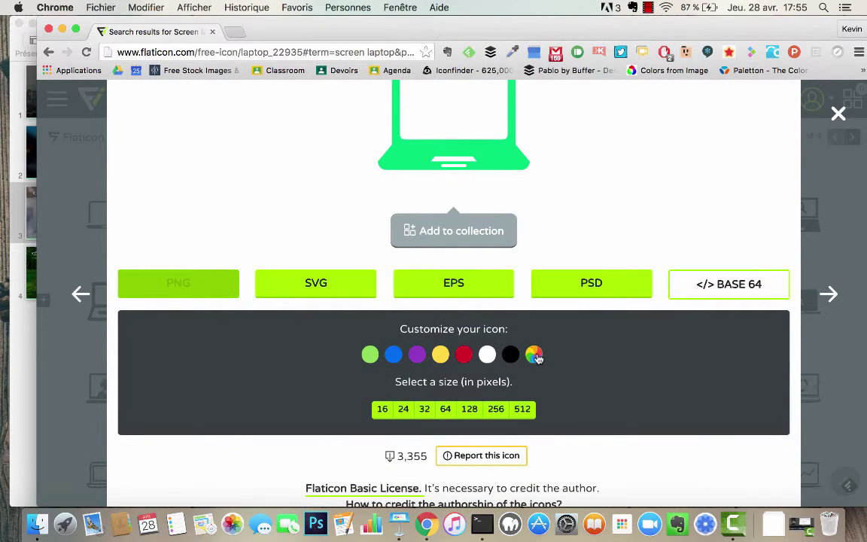
left_click(536, 358)
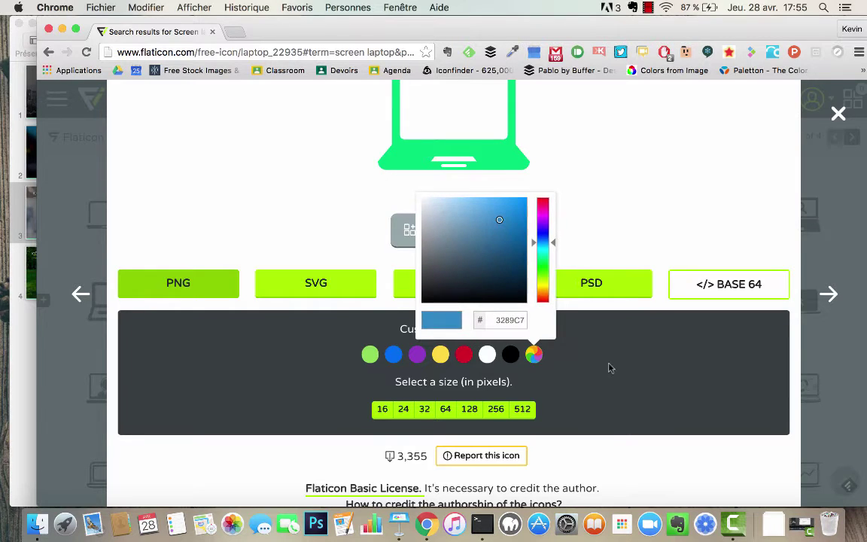
double_click(511, 320)
key("super+c")
key("super+v")
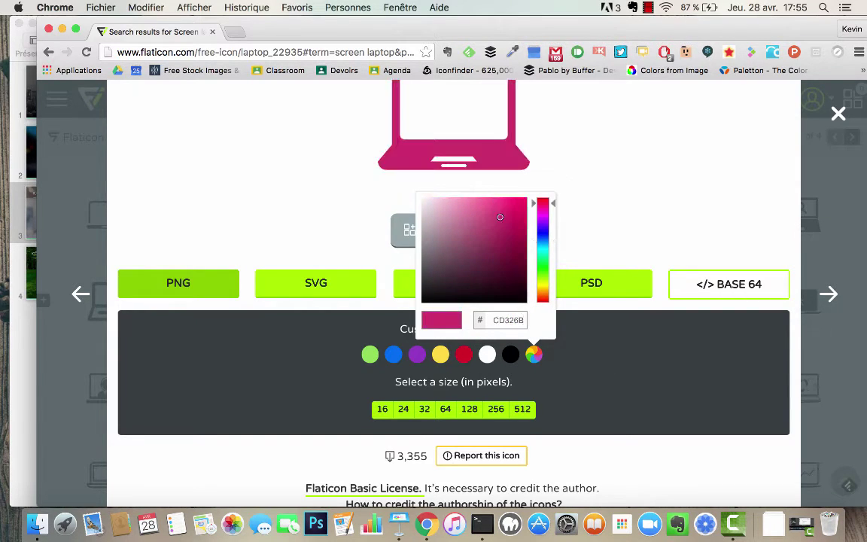
left_click(606, 205)
Step: Download the pink laptop icon at 256 pixels with the free download and show the file in Finder
scroll(607, 205, "up", 3)
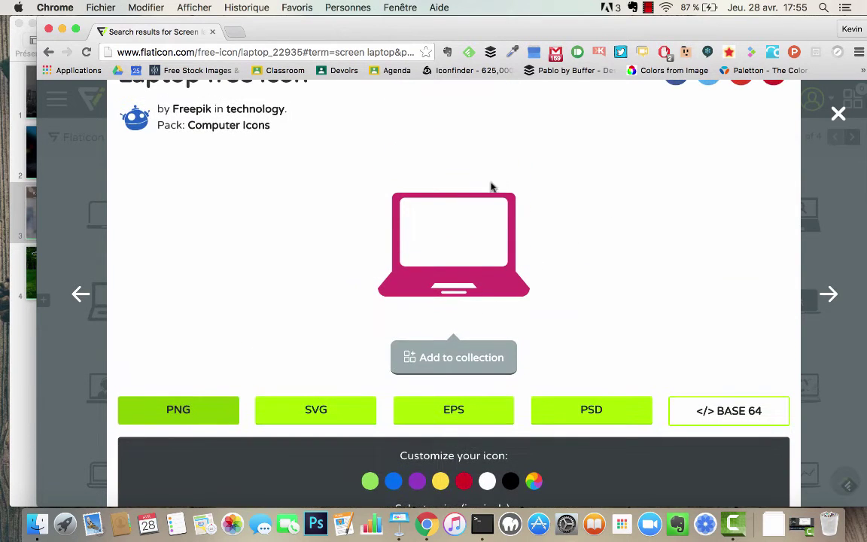
scroll(483, 283, "down", 2)
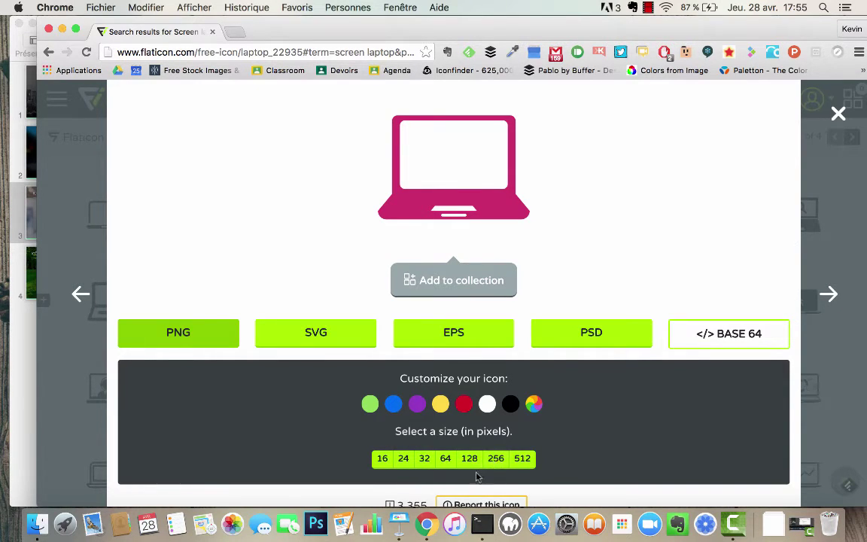
left_click(496, 461)
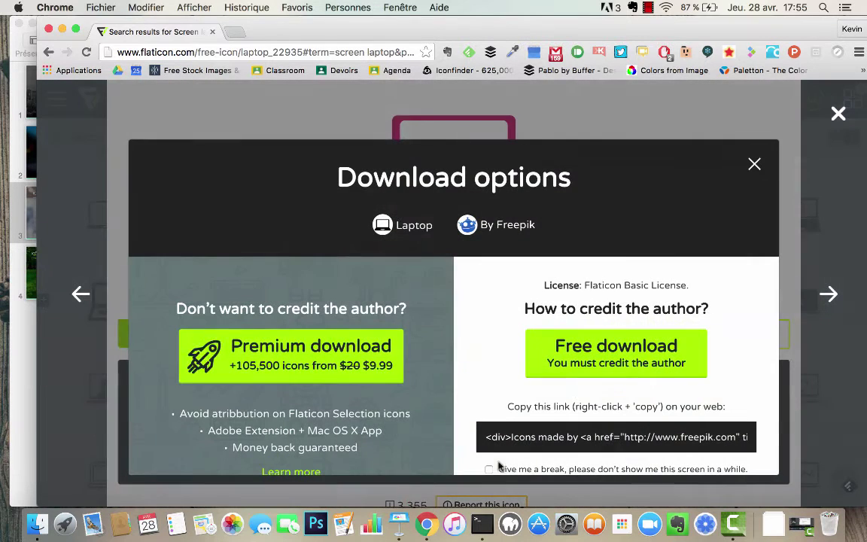
left_click(585, 355)
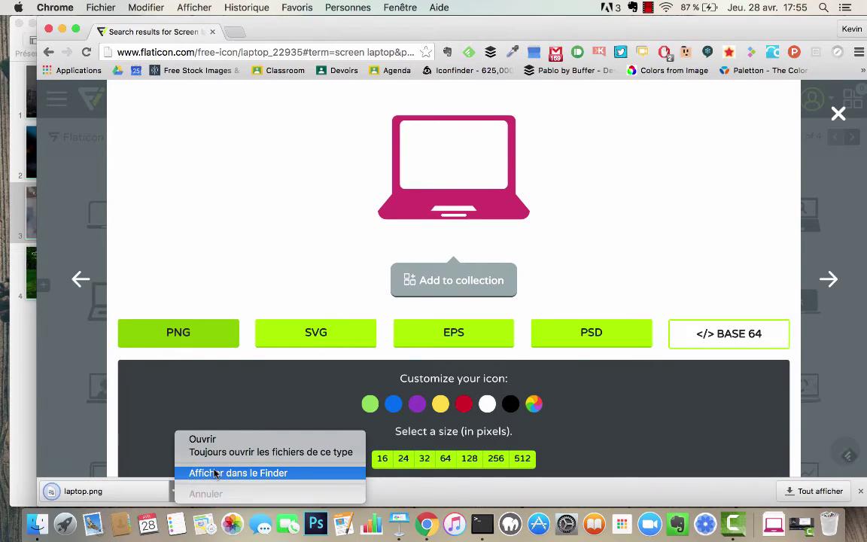
left_click(218, 472)
Step: Get the Chrome window out of the way and insert laptop.png from the Downloads folder onto slide 3 over the pencil
left_click(33, 22)
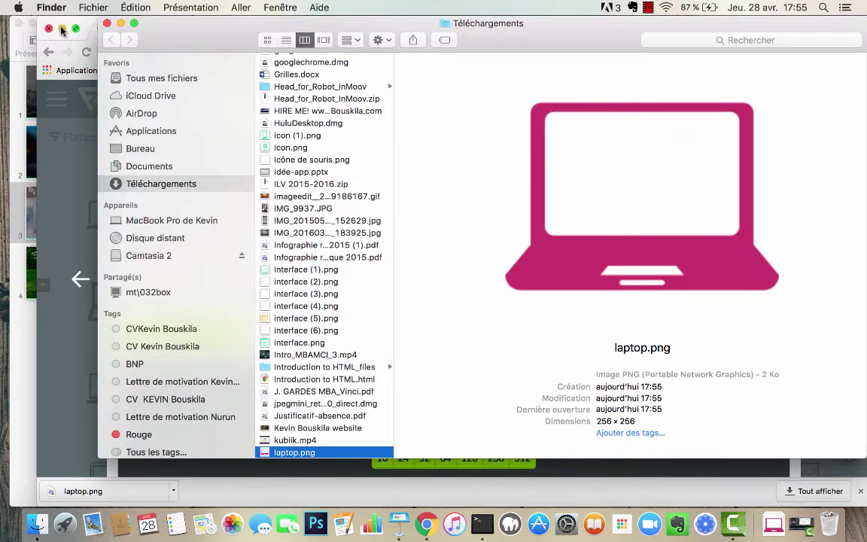
left_click_drag(196, 31, 619, 31)
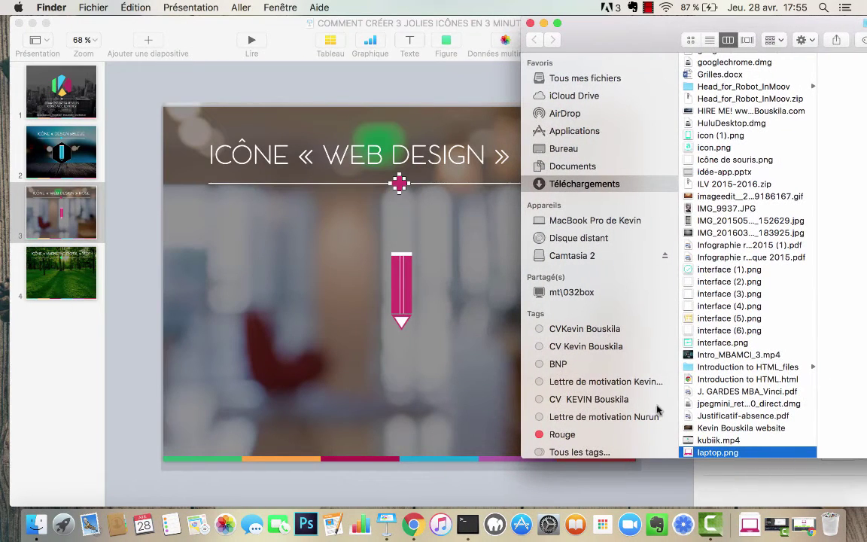
left_click_drag(710, 453, 452, 343)
left_click(166, 344)
Step: Copy the black hexagon from slide 2 and paste it onto slide 3
left_click(60, 145)
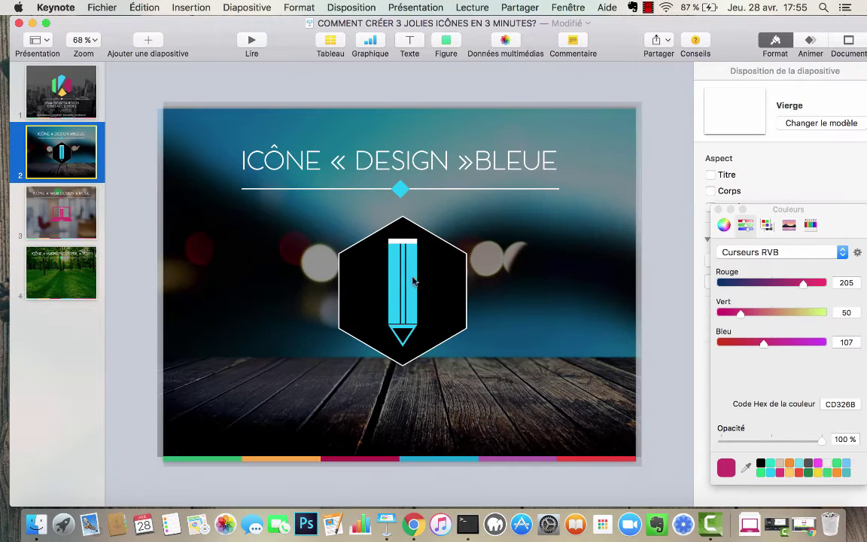
left_click(347, 298)
key("super+c")
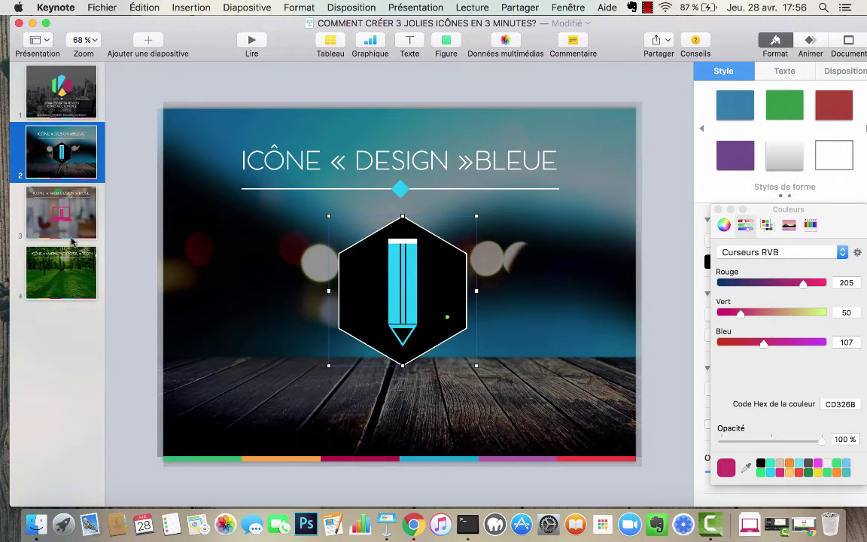
left_click(60, 192)
key("super+v")
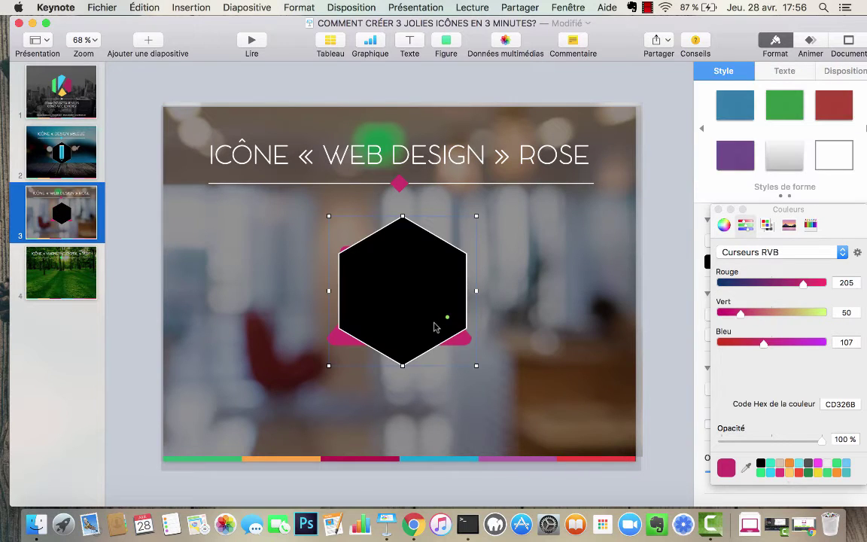
Step: Move the black hexagon off the laptop and pencil to the free area beside them
right_click(435, 327)
left_click(516, 284)
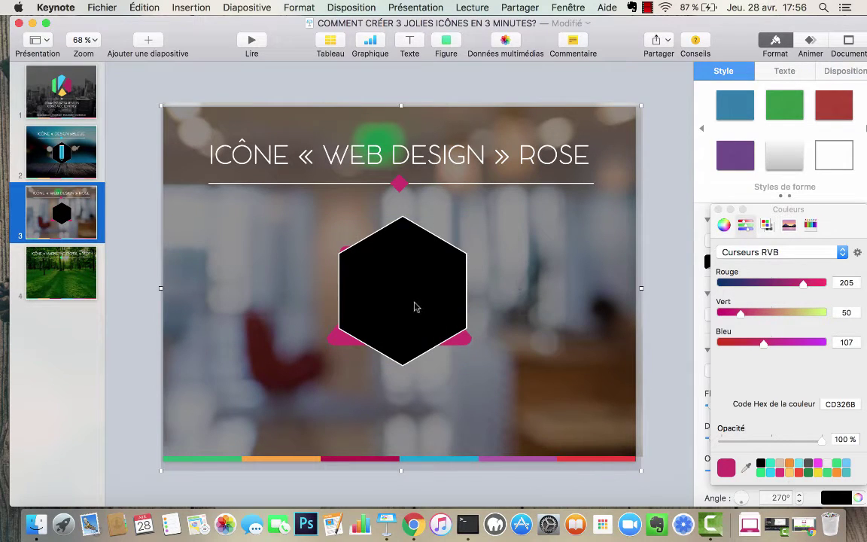
left_click_drag(417, 306, 245, 318)
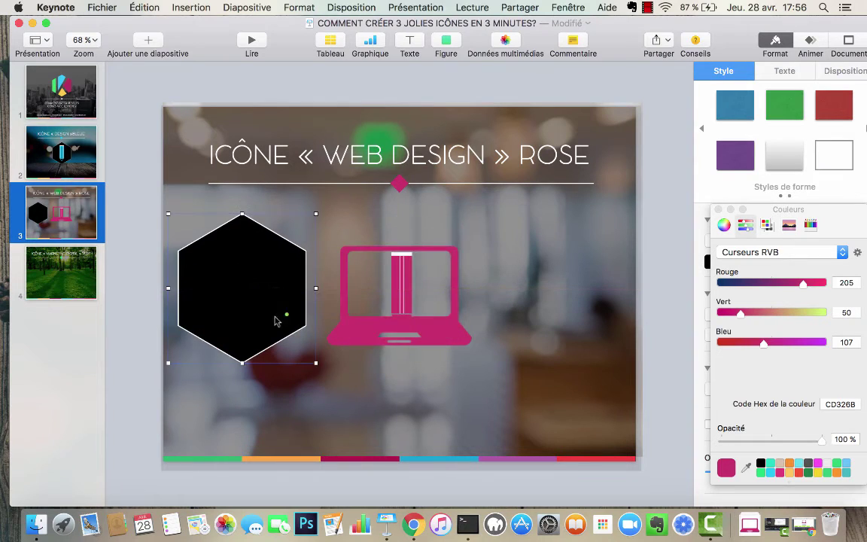
Step: Shrink the laptop image to about 244 pt and the pencil to about 42 × 110 pt so the pencil fits inside the laptop's screen
left_click(468, 342)
mouse_move(472, 366)
left_mouse_down()
mouse_move(497, 369)
mouse_move(441, 337)
mouse_move(422, 311)
mouse_move(433, 316)
left_mouse_up()
left_click(403, 278)
mouse_move(416, 244)
left_mouse_down()
mouse_move(399, 290)
mouse_move(407, 266)
left_mouse_up()
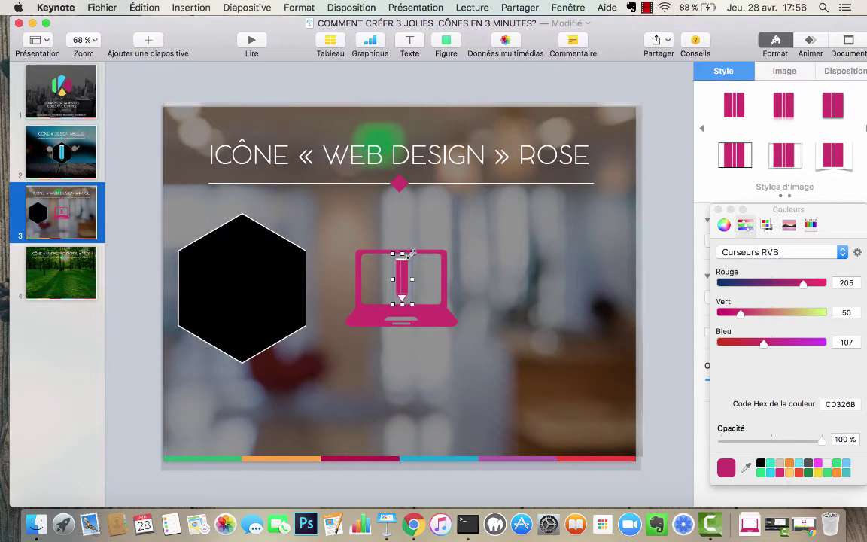
Step: Close the colour picker and rotate the pencil image to an angle of 310°
left_click(719, 210)
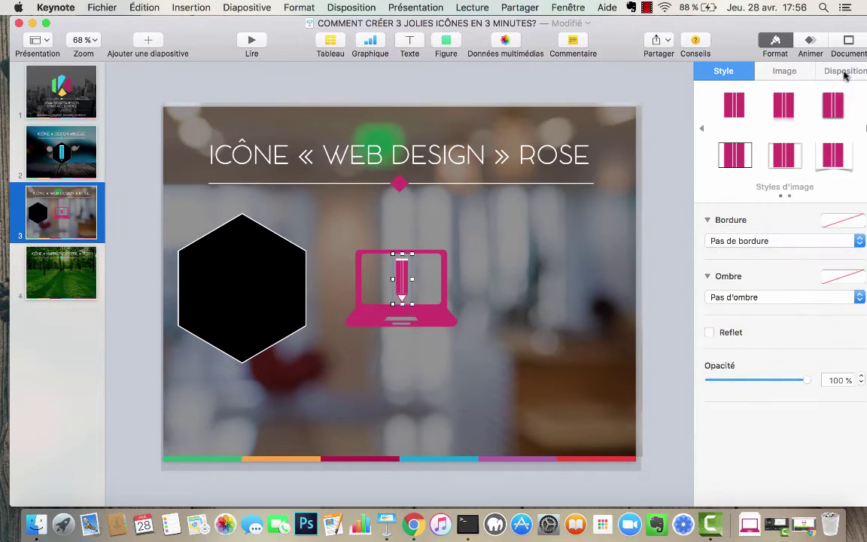
left_click_drag(834, 36, 794, 35)
left_click(806, 73)
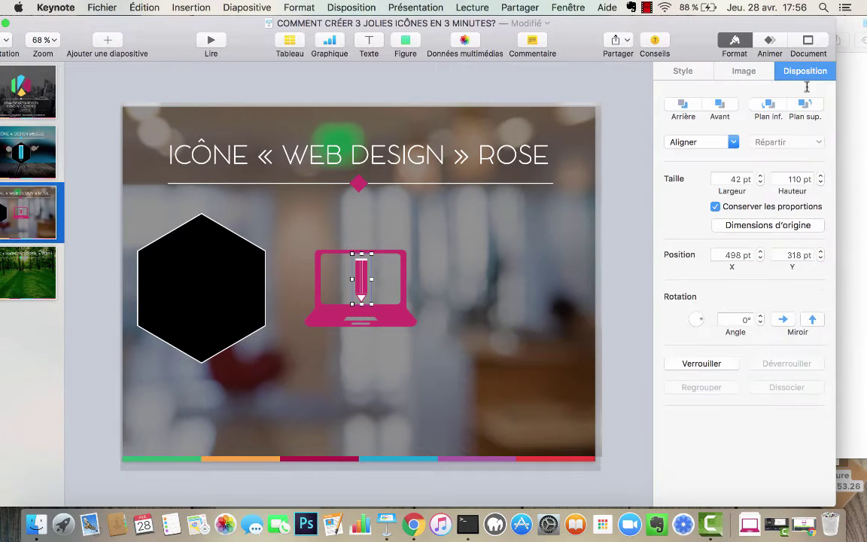
left_click(761, 318)
left_click_drag(761, 325, 762, 326)
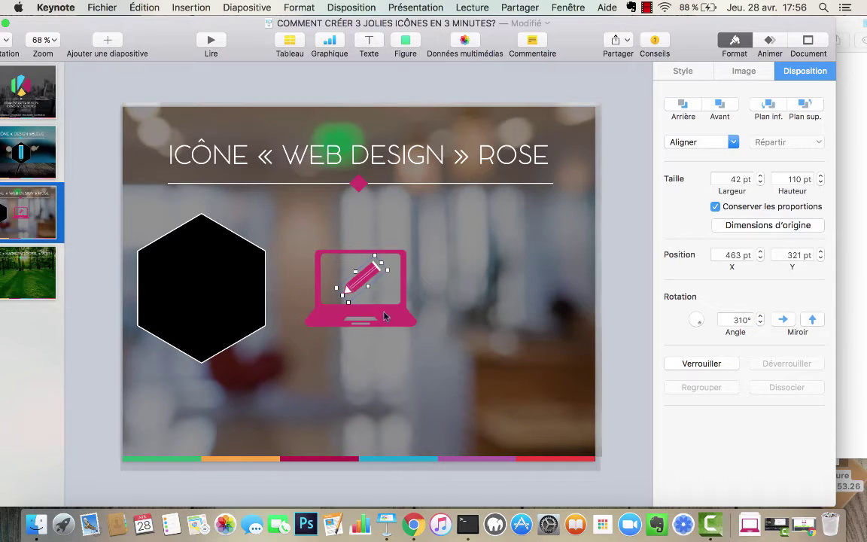
Step: Move the hexagon to the other side of the laptop and centre the tilted pencil in the laptop screen at X 463 pt, Y 324 pt
left_click_drag(365, 281, 365, 287)
left_click_drag(235, 287, 452, 286)
left_click_drag(364, 286, 366, 280)
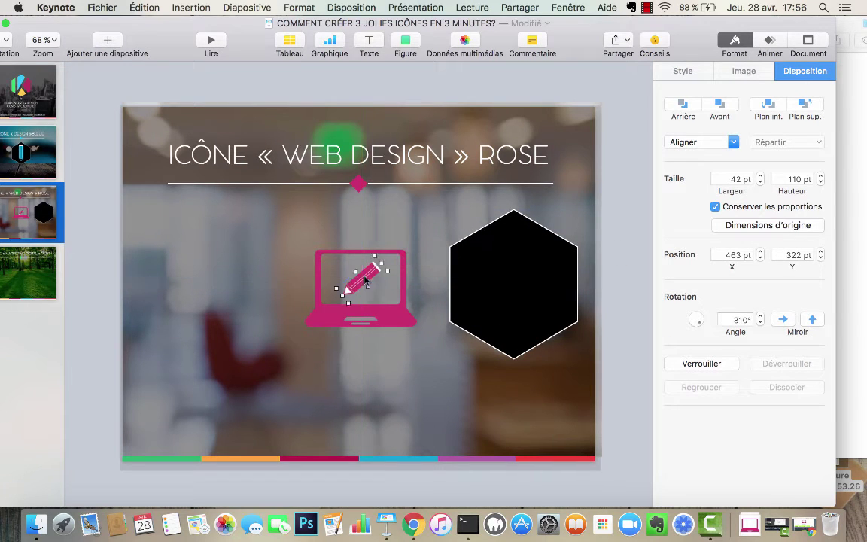
key("Down")
key("Down")
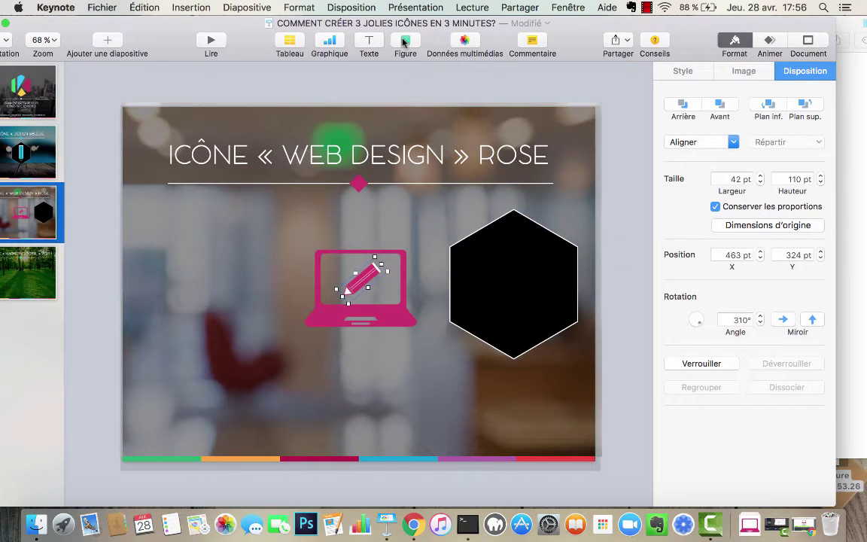
Step: Insert a rounded rectangle and fit it over the laptop's screen opening, about 175 × 117 pt, leaving the laptop image selected
left_click(405, 43)
left_click(404, 133)
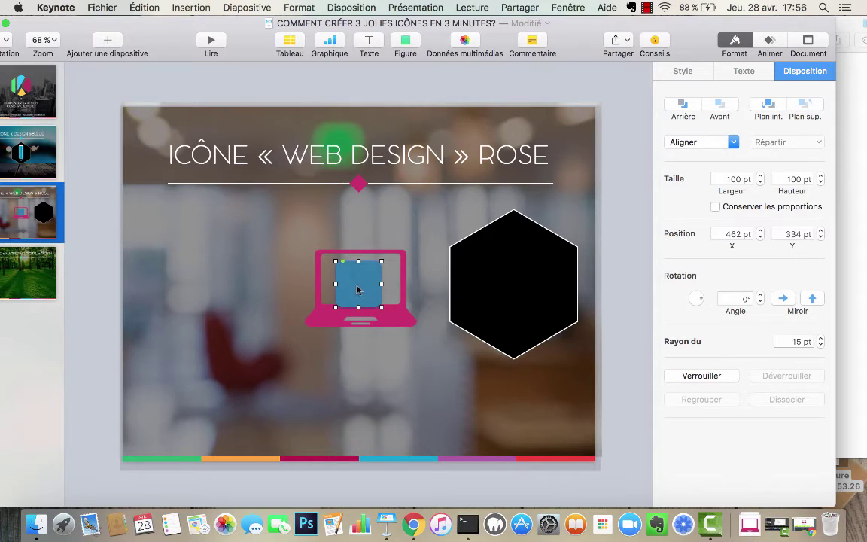
scroll(356, 274, "up", 5)
left_click_drag(357, 274, 338, 276)
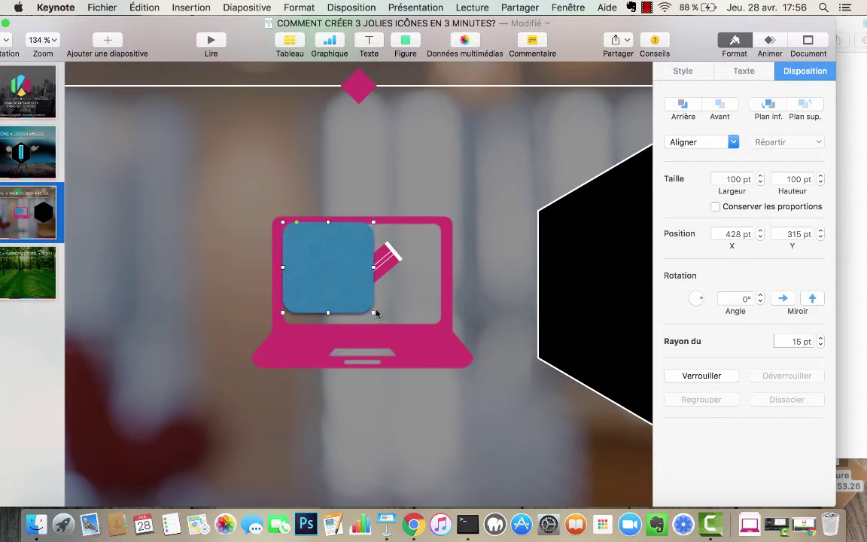
left_click_drag(373, 311, 442, 327)
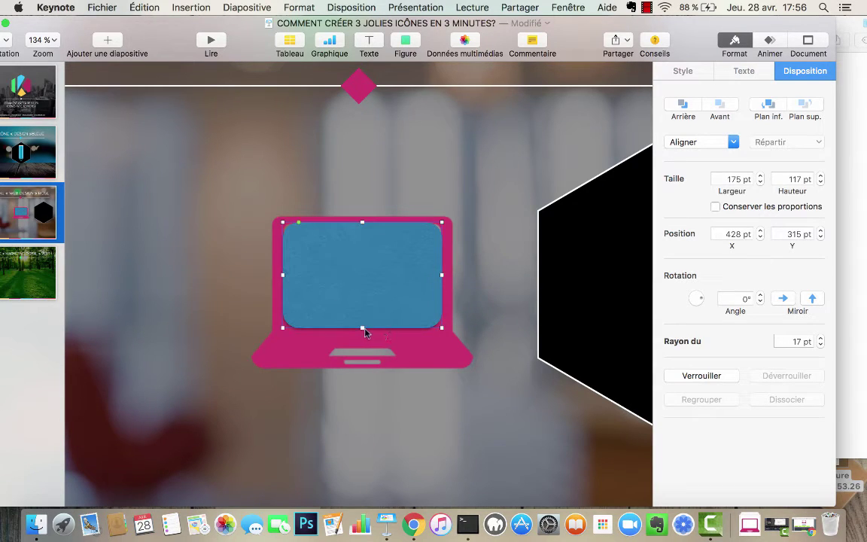
left_click_drag(363, 329, 362, 326)
scroll(358, 318, "up", 3)
left_click(234, 226)
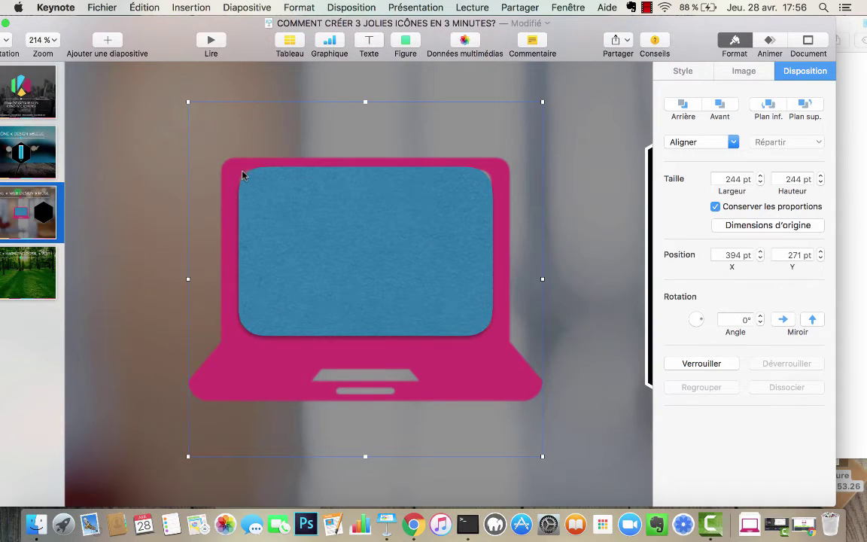
Step: Reduce the rounded rectangle's corner radius to match the corners of the laptop's screen opening
left_click(413, 232)
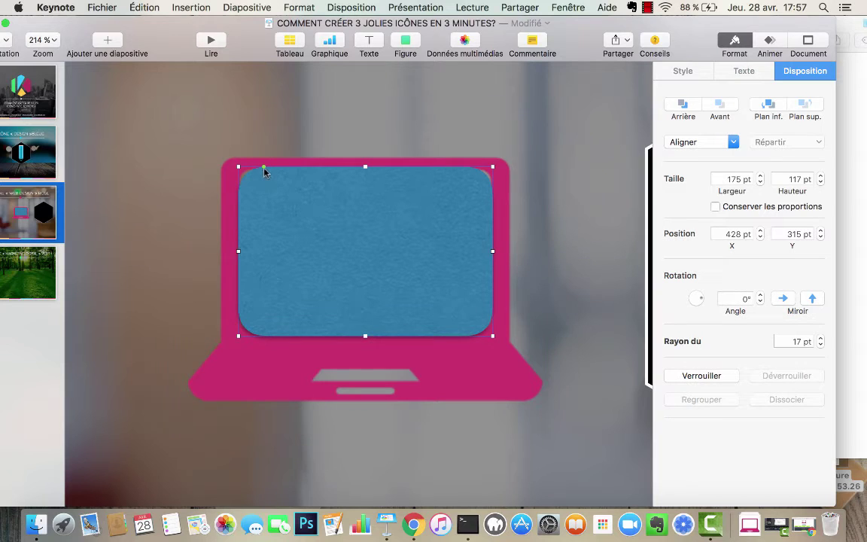
left_click_drag(265, 166, 250, 167)
Step: Give the rounded rectangle a solid white colour fill and remove its shadow
left_click(680, 71)
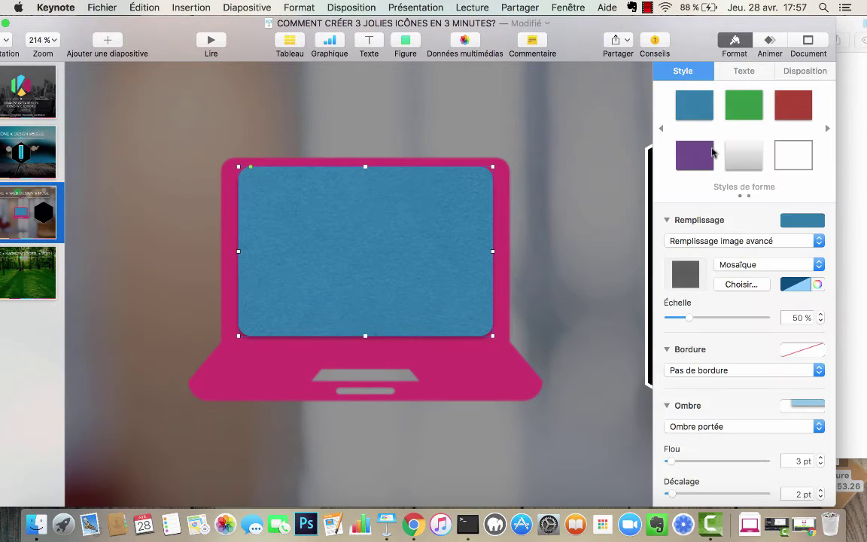
left_click(711, 241)
left_click(721, 196)
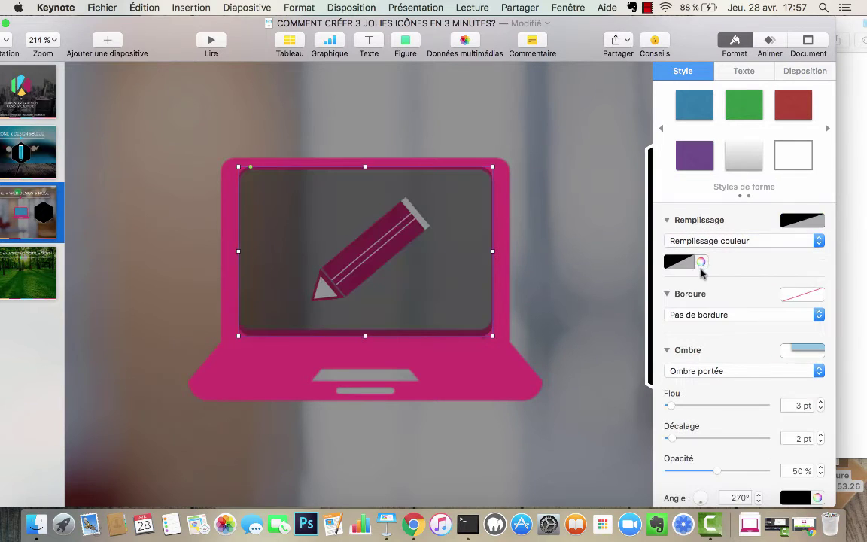
left_click(688, 264)
left_click(629, 347)
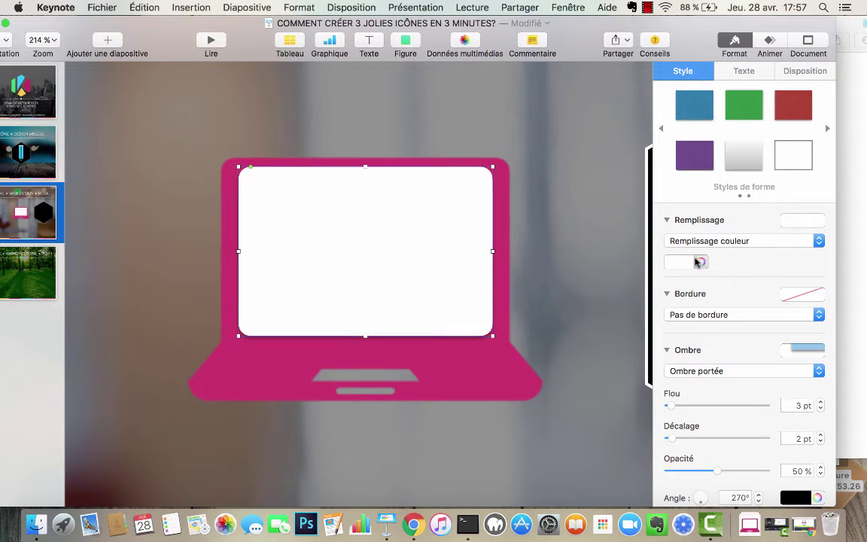
left_click(723, 371)
left_click(694, 359)
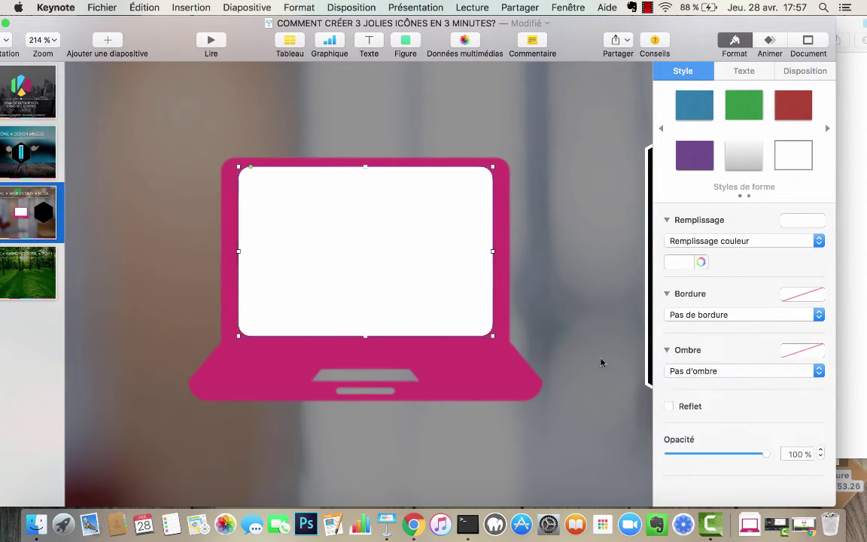
Step: Send the white rectangle behind the pencil and laptop, placing the dark overlay and the background photo behind it in turn
left_click(493, 376)
left_click(444, 287)
right_click(444, 287)
left_click(484, 302)
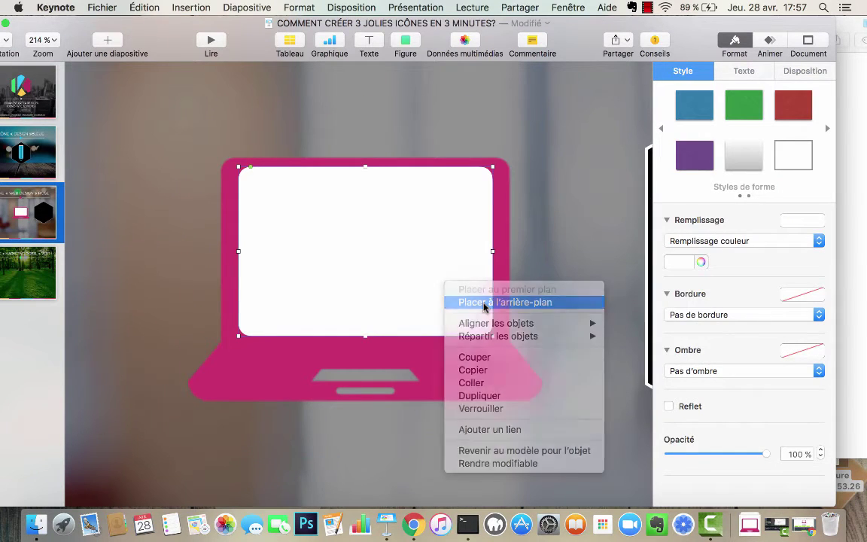
right_click(553, 285)
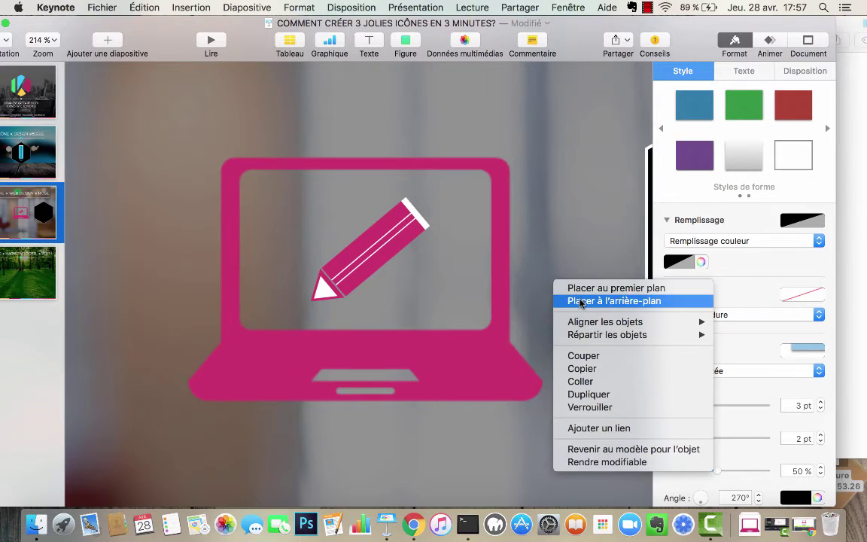
left_click(561, 301)
right_click(572, 259)
left_click(588, 277)
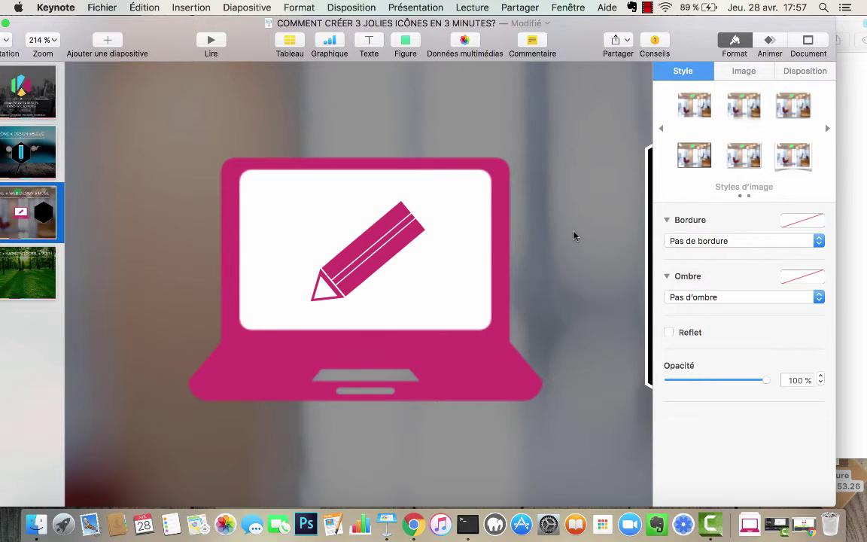
left_click(580, 211)
scroll(589, 203, "down", 5)
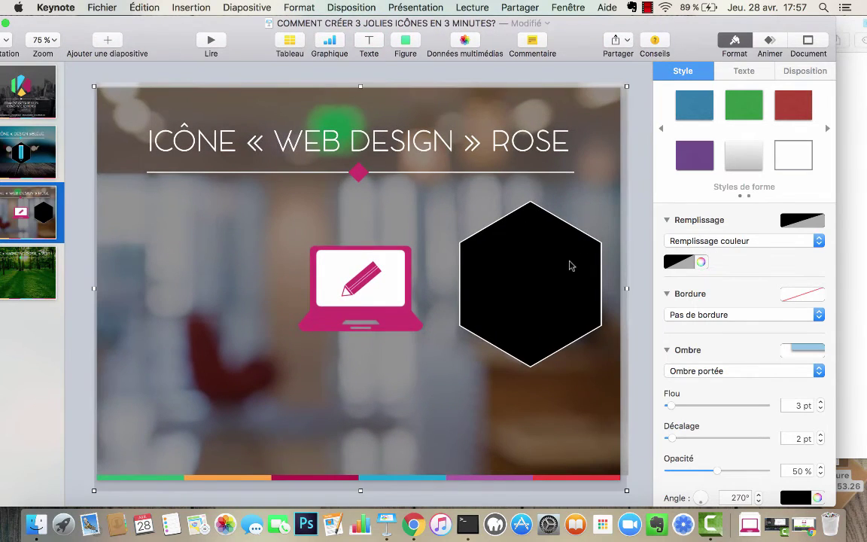
left_click_drag(570, 266, 398, 268)
right_click(397, 265)
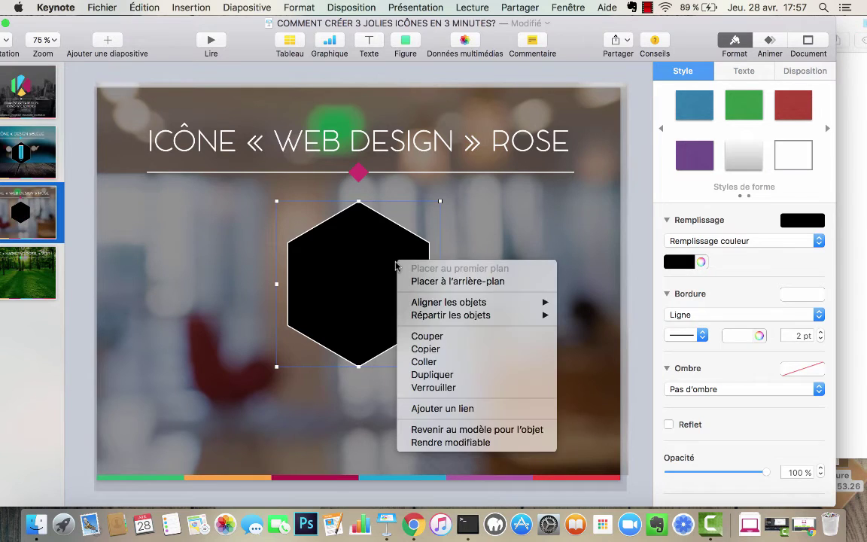
left_click(368, 275)
double_click(367, 275)
left_click(430, 269)
left_click_drag(379, 310, 536, 309)
Step: Select the pencil, the white rectangle and the laptop together and bring them to the front
left_click(362, 279)
left_click(386, 291, "shift")
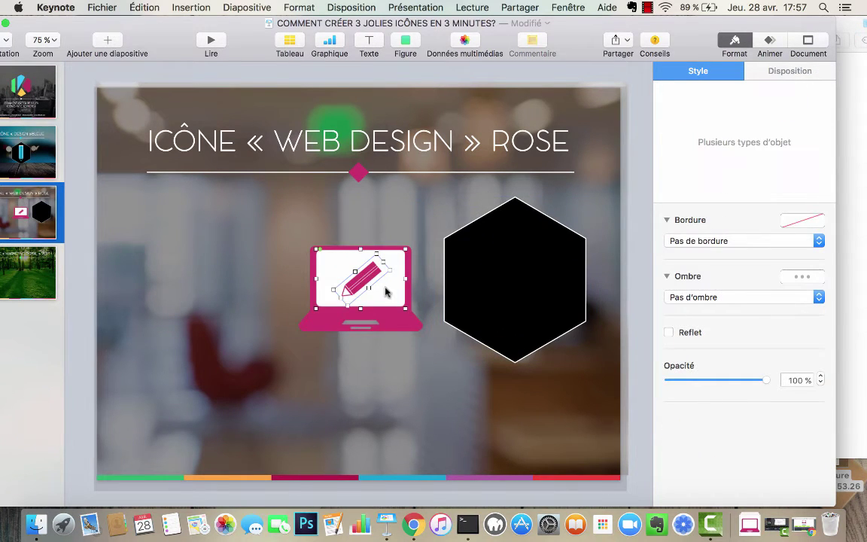
right_click(391, 322)
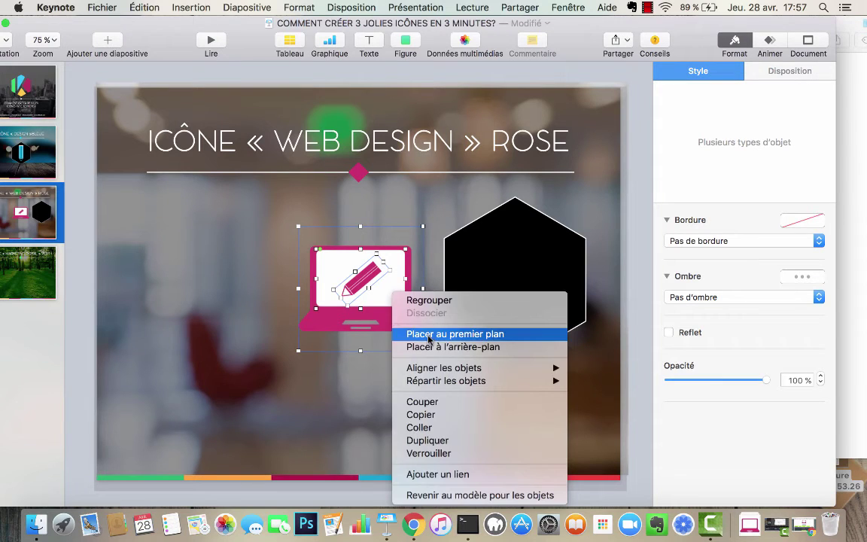
left_click(431, 337)
Step: Move the black hexagon behind the laptop and nudge it down and left to centre it around the laptop
left_click_drag(523, 269, 370, 278)
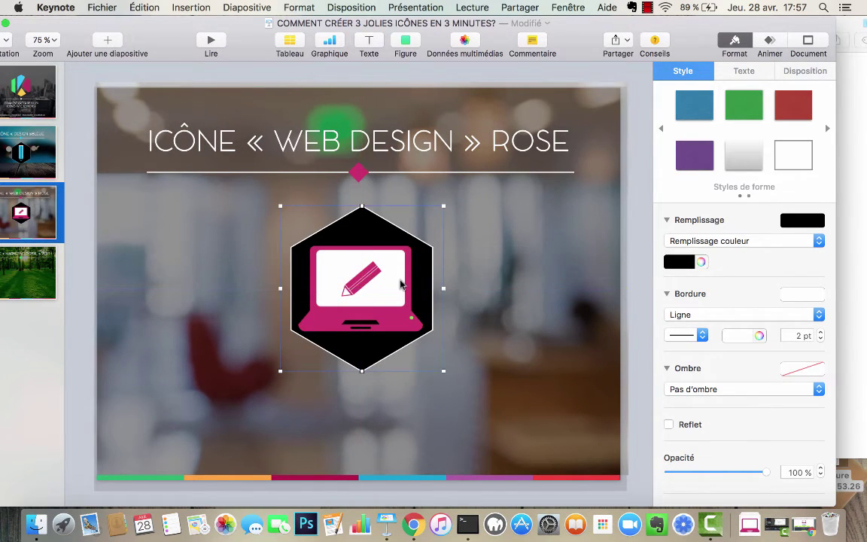
key("Down")
key("Down")
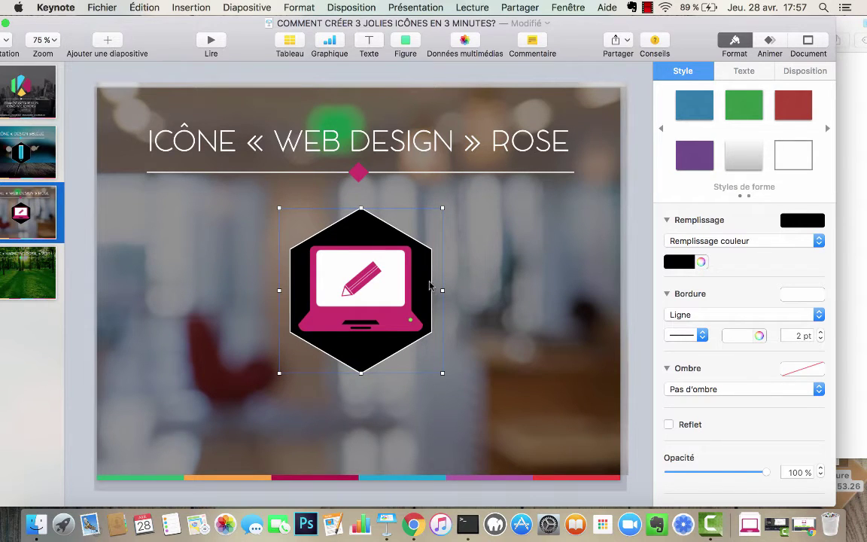
key("Left")
key("Left")
left_click(488, 302)
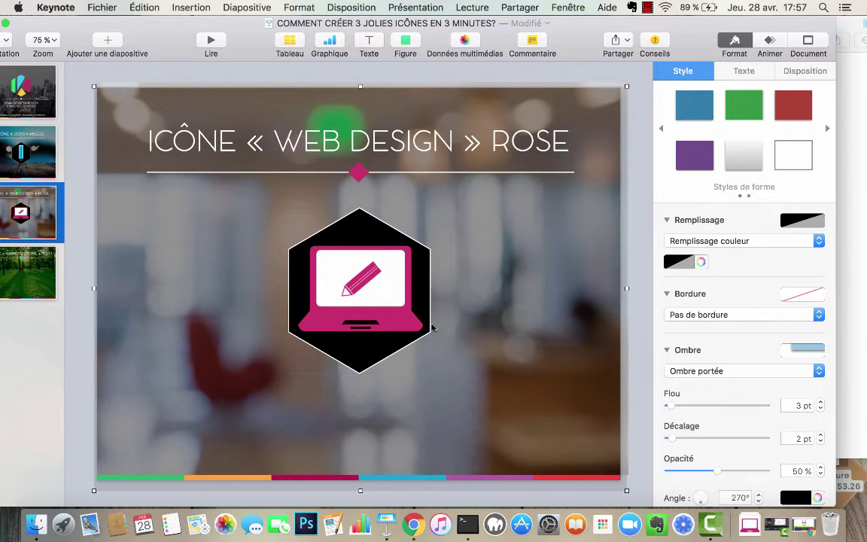
Step: Go to slide 4, switch to Chrome and open flaticon.com
scroll(413, 329, "down", 2)
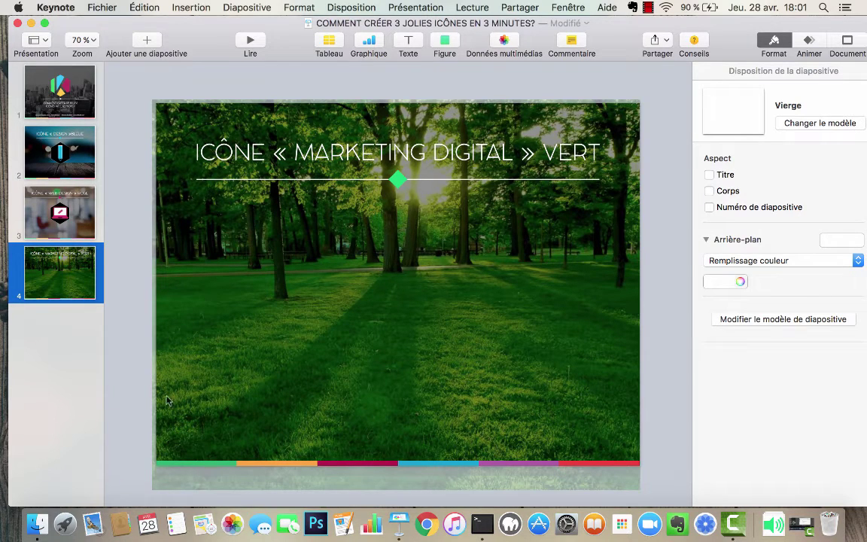
left_click(435, 533)
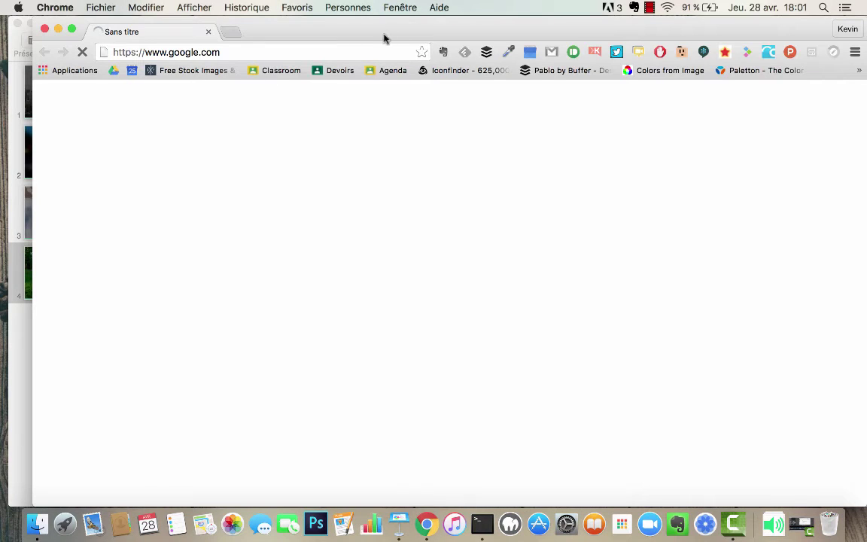
left_click(381, 45)
type("flaticon")
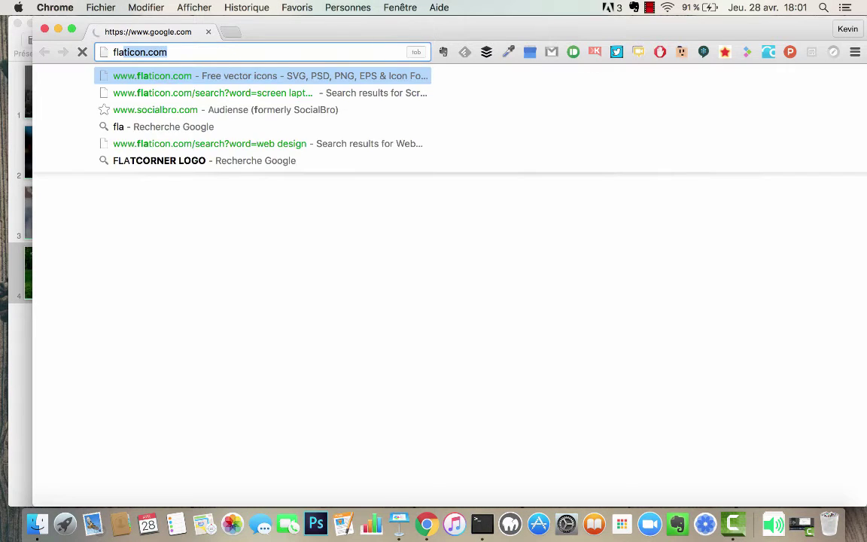
key("Return")
Step: Search Flaticon for "loud speaker" icons
left_click_drag(340, 27, 367, 55)
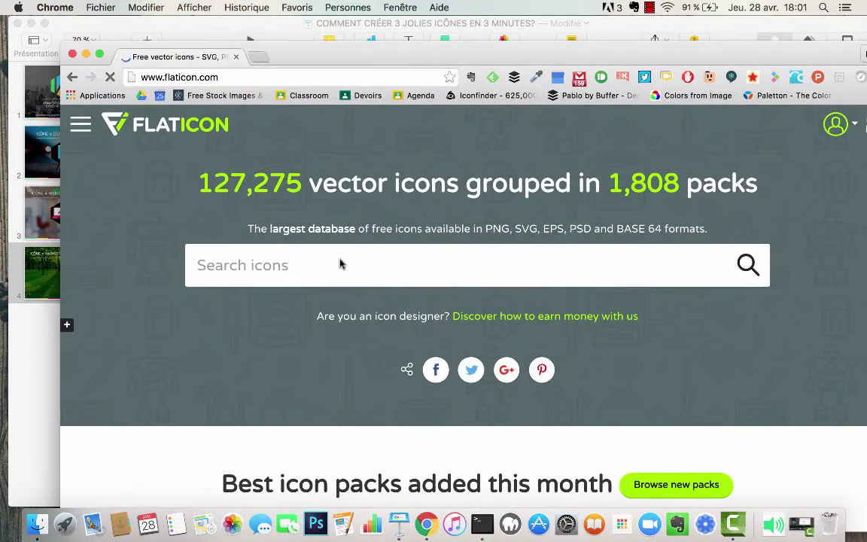
left_click(358, 265)
type("loud speaker")
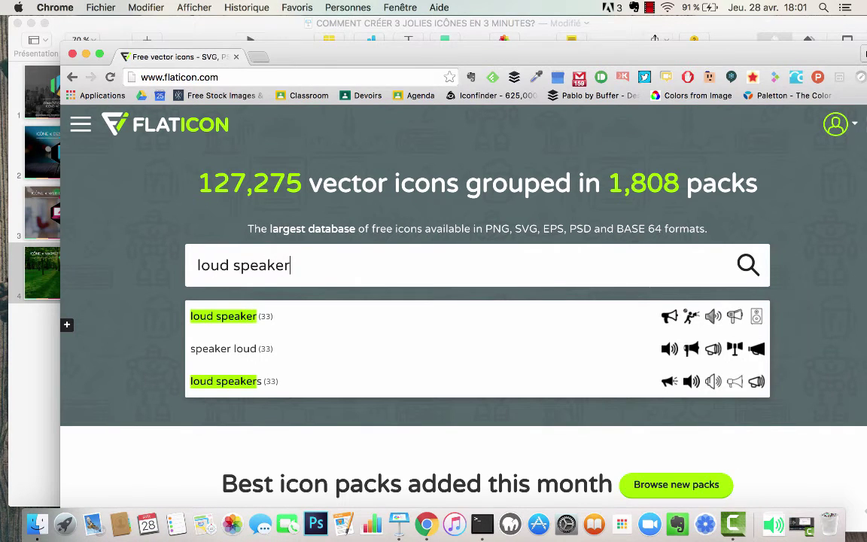
key("Return")
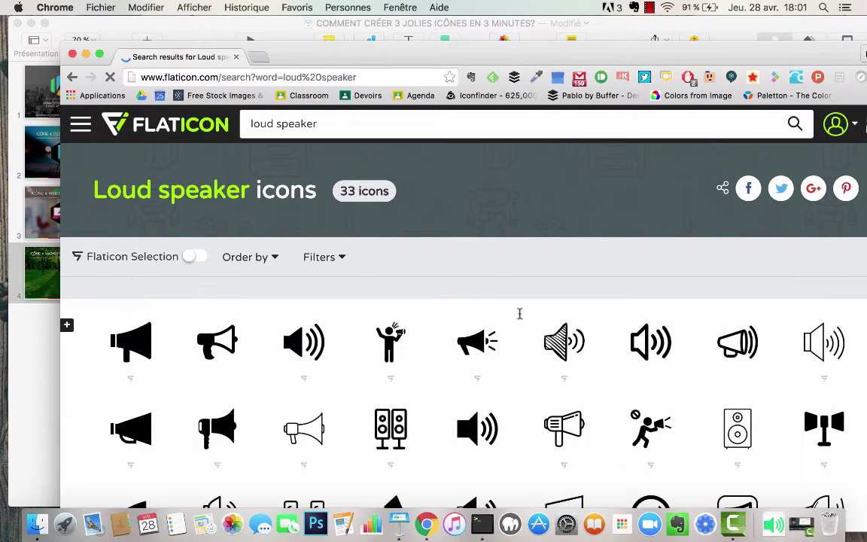
Step: Open the solid speaker icon with sound waves and choose the PNG format
left_click(477, 428)
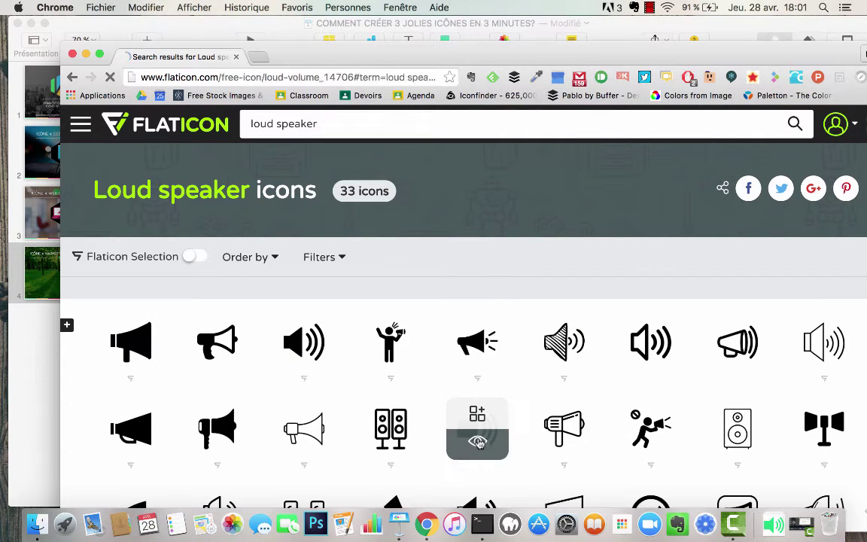
left_click_drag(488, 60, 591, 36)
left_click(298, 472)
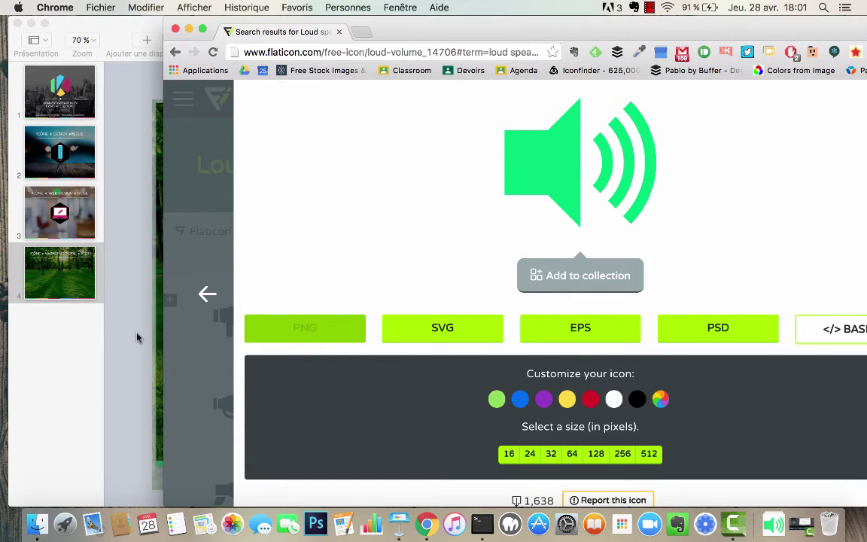
Step: Look up the hex colour code of the green diamond on Keynote's slide 4 and return to the icon page in Chrome
left_click(137, 337)
left_click(397, 179)
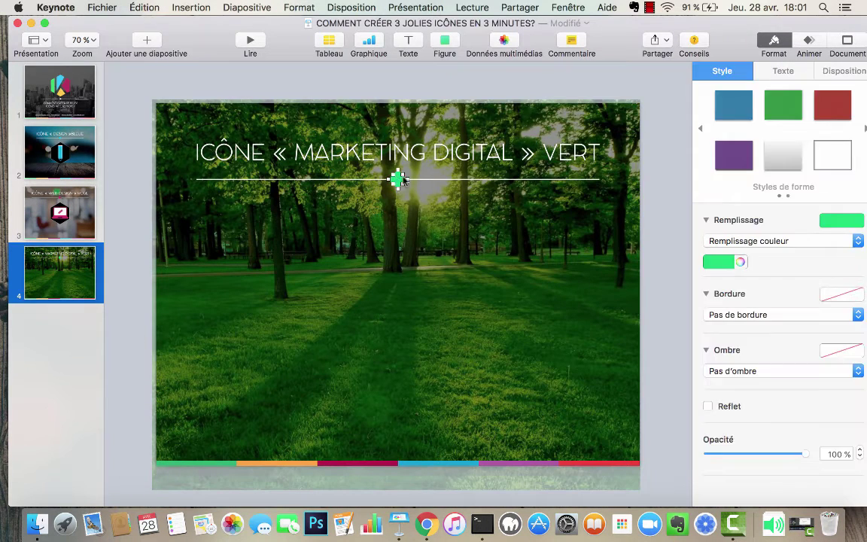
left_click(741, 262)
left_click(841, 404)
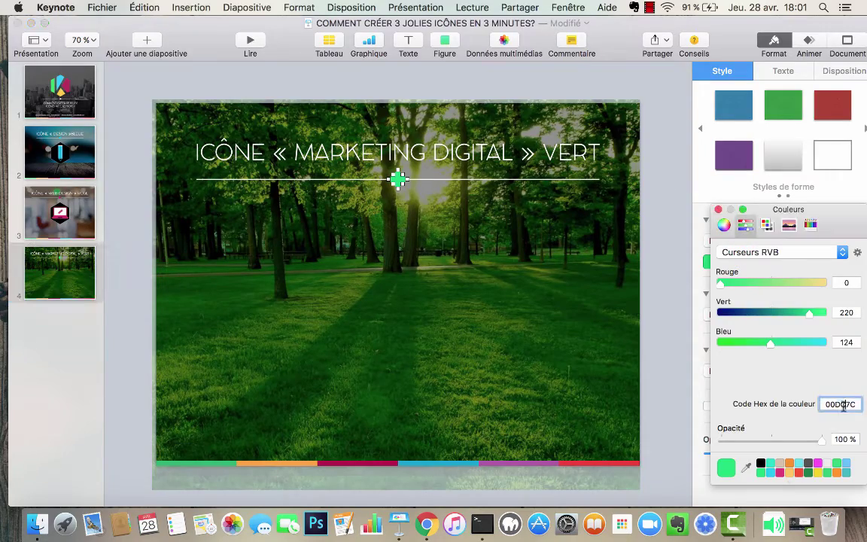
key("ctrl+Up")
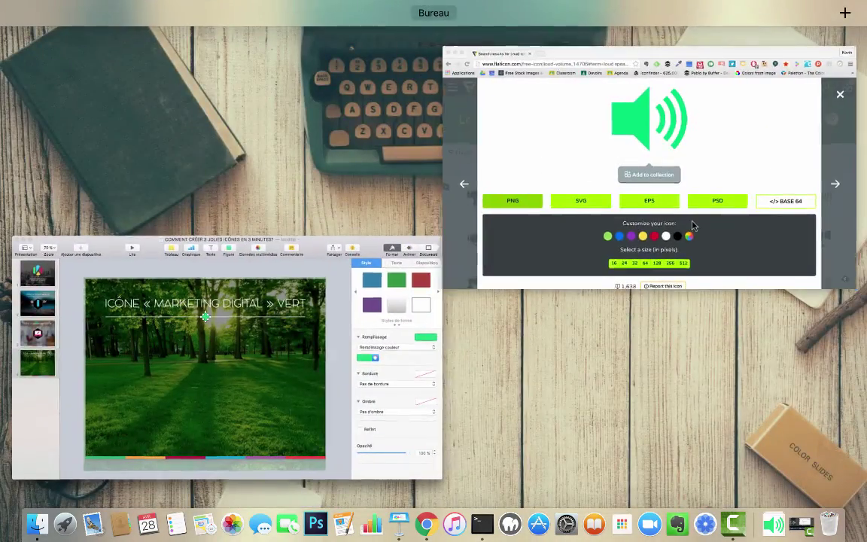
left_click(619, 256)
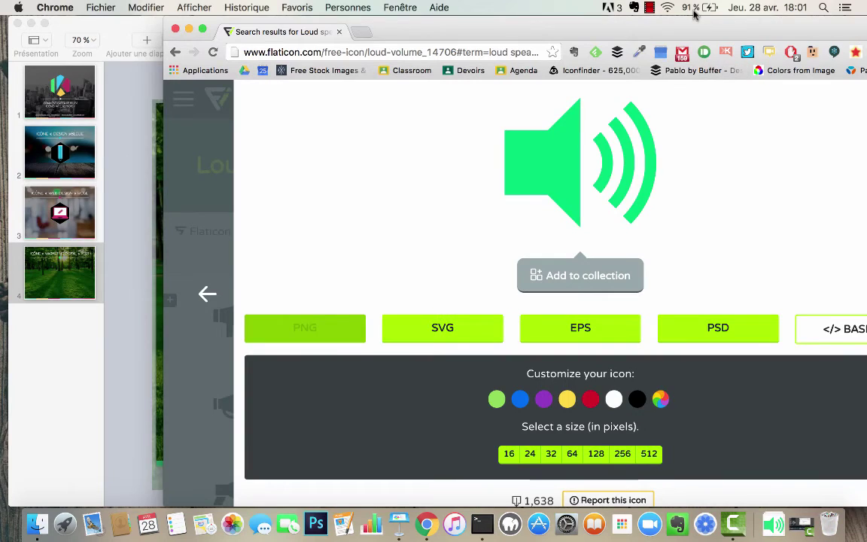
left_click_drag(469, 41, 366, 44)
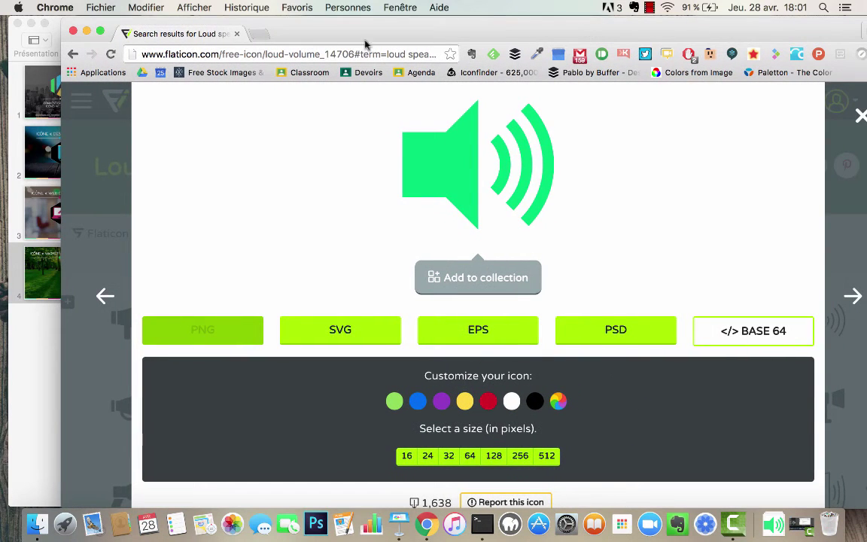
Step: Examine the eyedropper extension's Color Picker and its hex field in a new browser tab, and return to the Flaticon tab
left_click(260, 34)
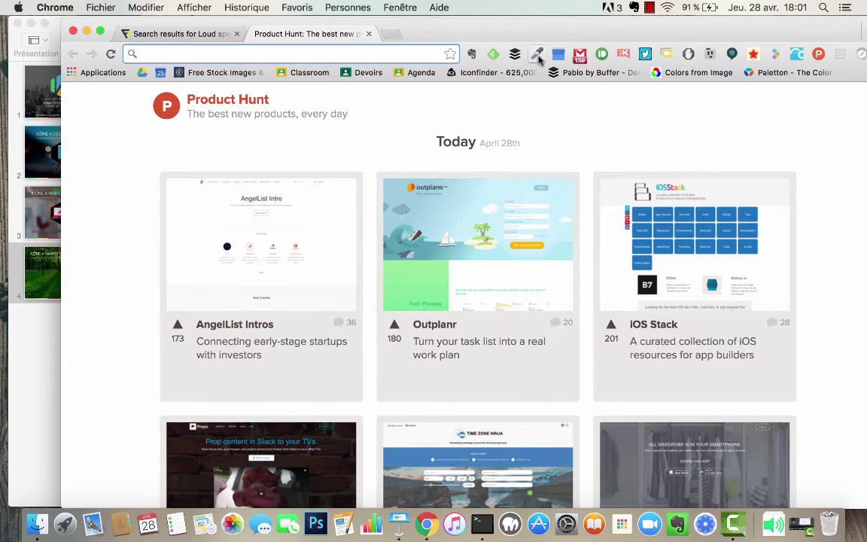
left_click(538, 57)
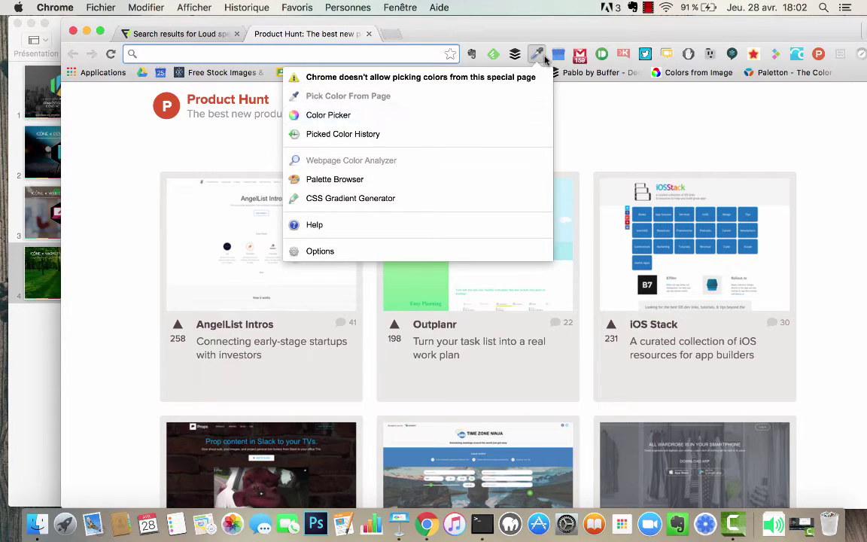
left_click(493, 56)
left_click(537, 53)
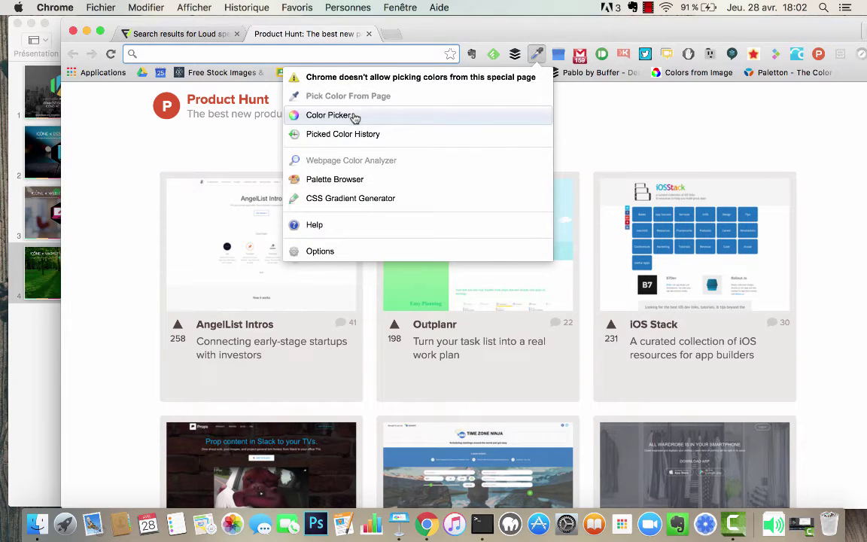
left_click(353, 117)
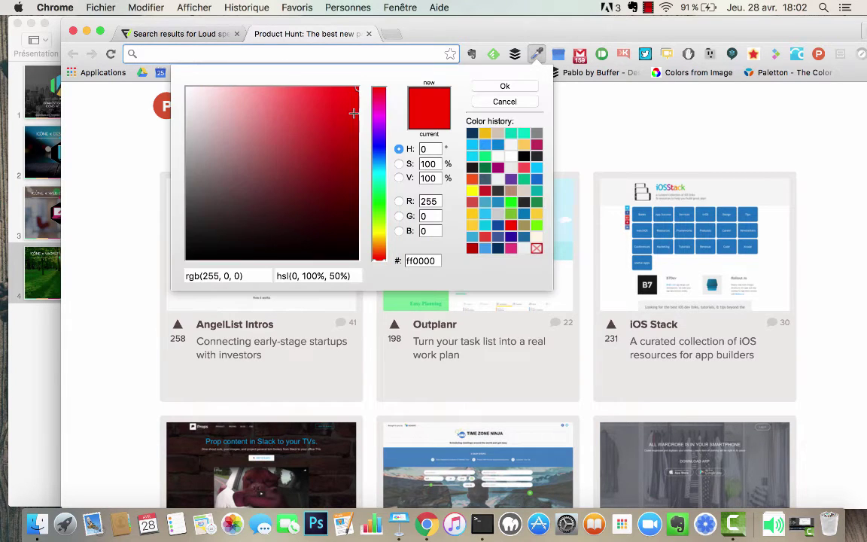
double_click(422, 261)
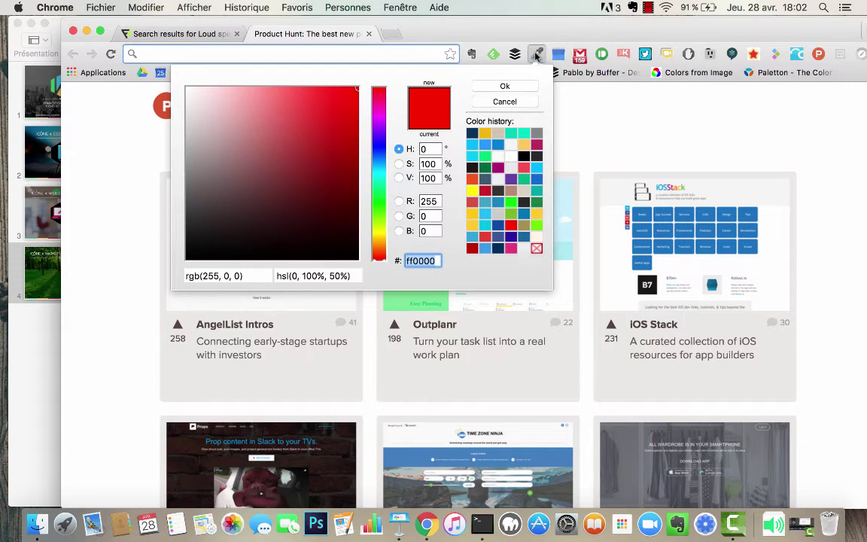
left_click(270, 49)
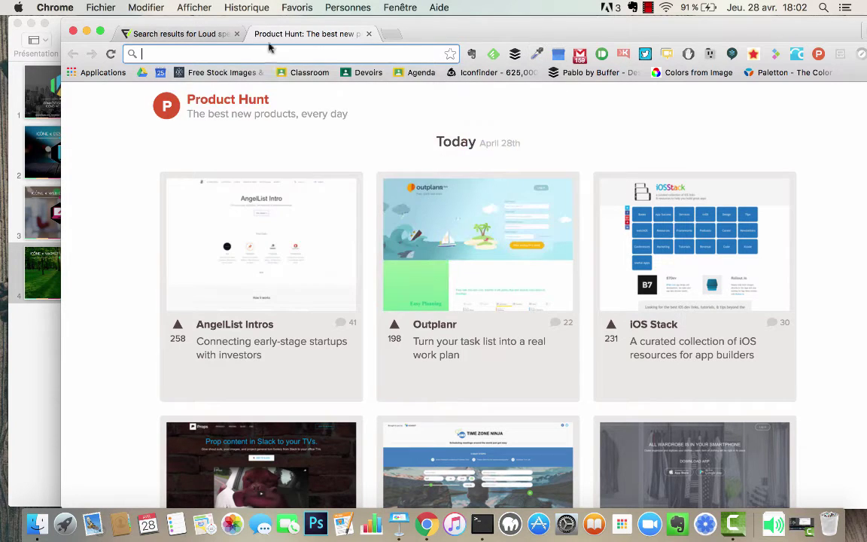
left_click(199, 36)
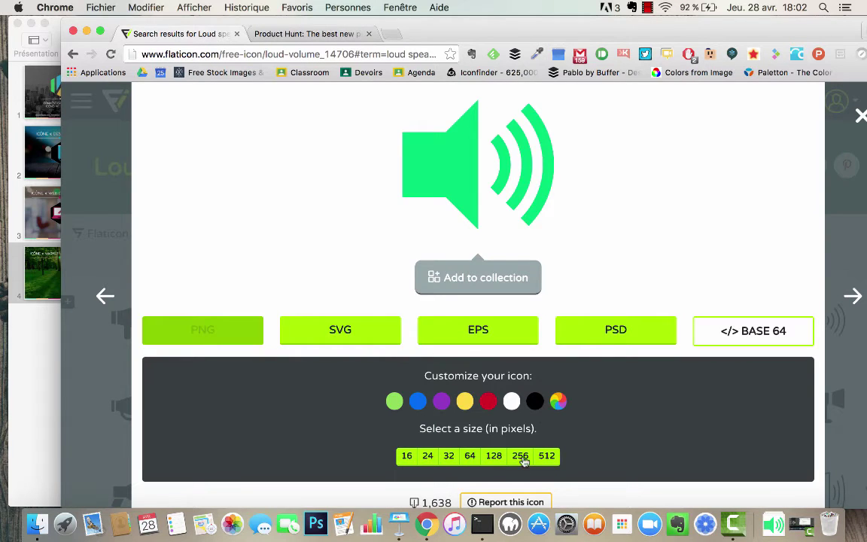
Step: Download the green speaker icon as a 256 px PNG with the free download option
scroll(525, 448, "down", 2)
scroll(525, 445, "down", 3)
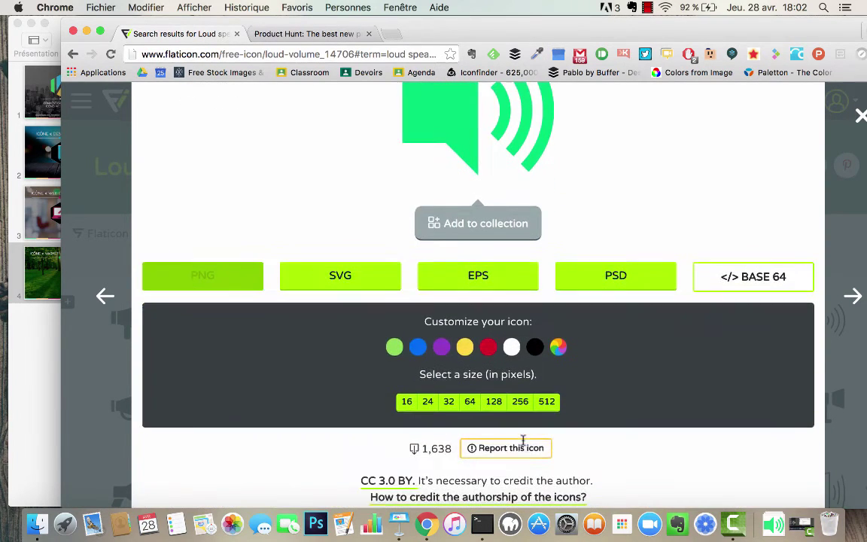
scroll(525, 407, "up", 2)
scroll(523, 410, "down", 2)
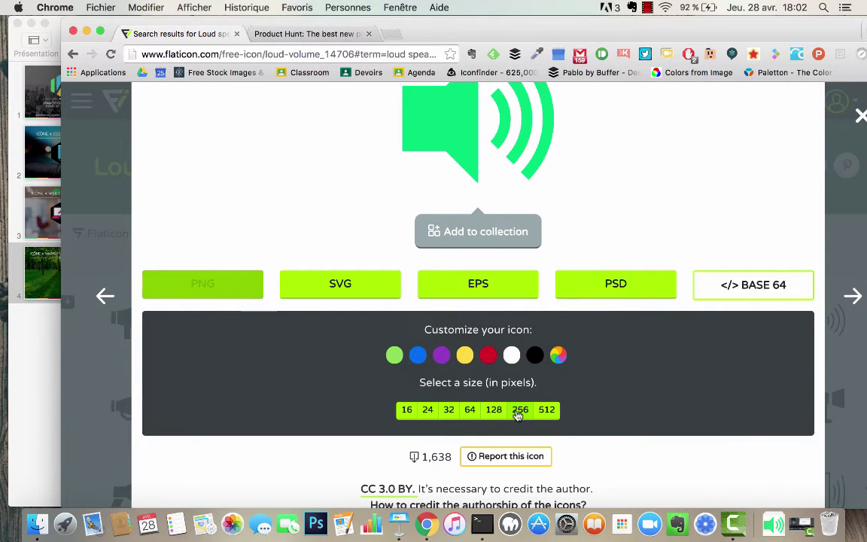
left_click(519, 411)
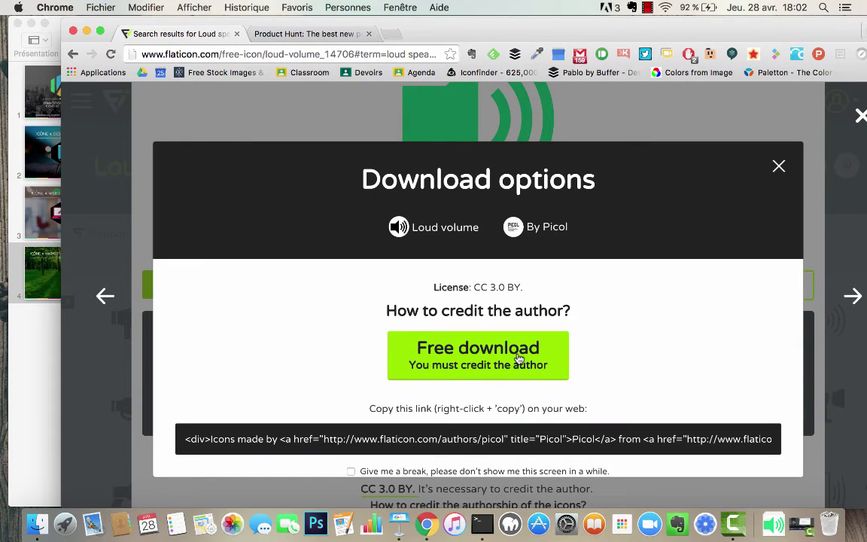
left_click(441, 368)
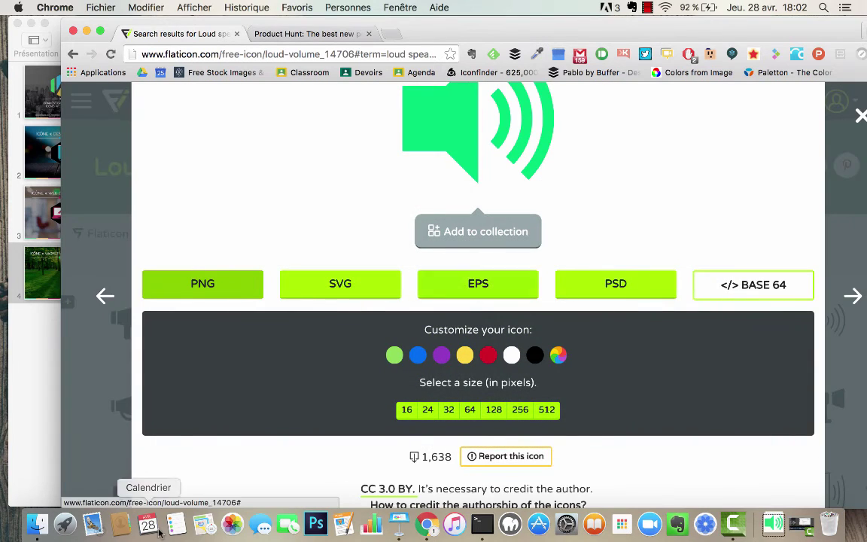
Step: Show the downloaded loud-volume (1).png in Finder and minimise the Chrome window to uncover the Keynote presentation
left_click(198, 494)
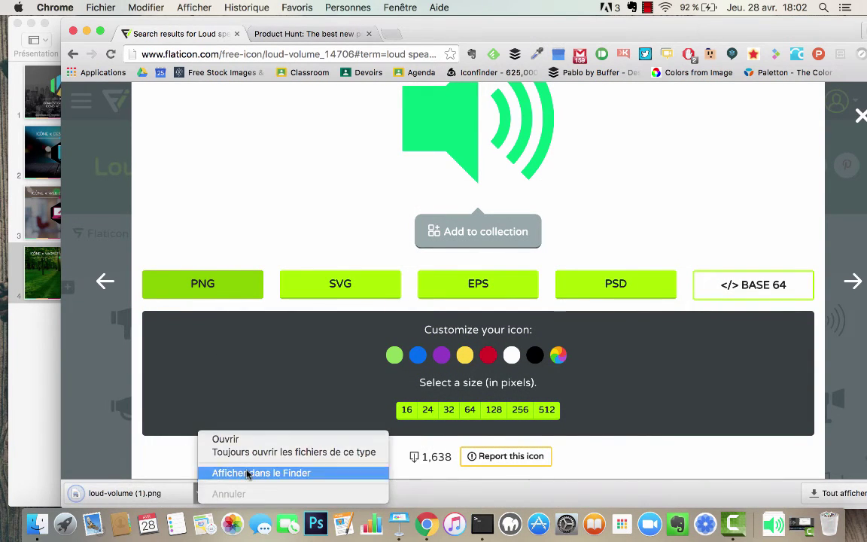
left_click(219, 471)
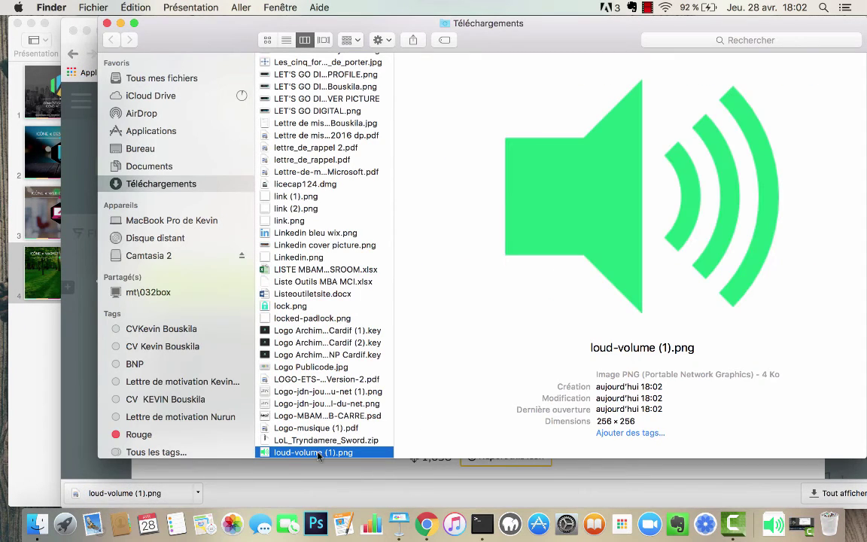
left_click(318, 455)
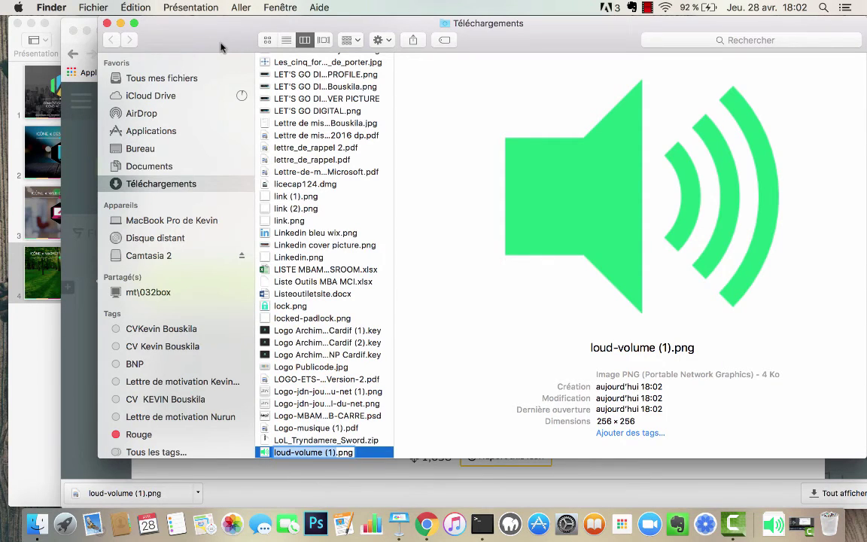
left_click_drag(220, 48, 344, 47)
left_click(87, 30)
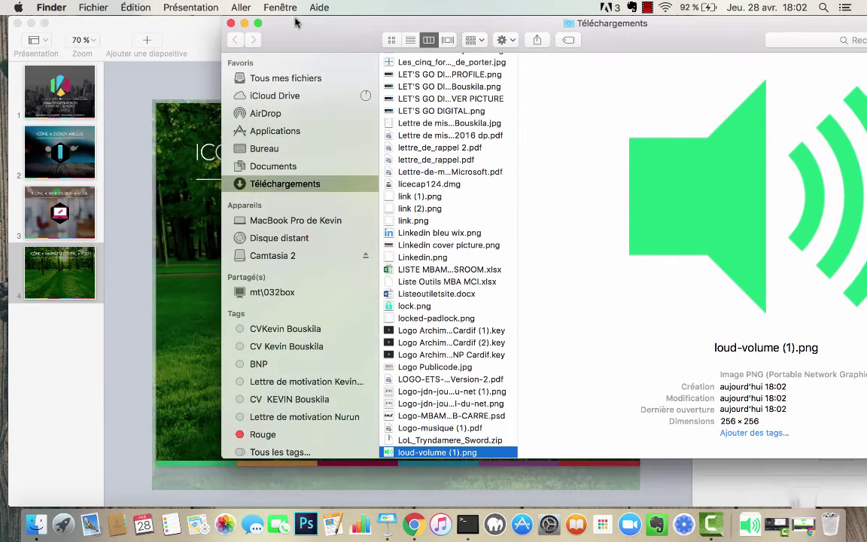
Step: Insert loud-volume (1).png from the Finder's Téléchargements folder onto slide 4 in Keynote
left_click_drag(296, 23, 429, 23)
left_click_drag(520, 452, 120, 325)
left_click_drag(121, 326, 351, 286)
left_click(457, 252)
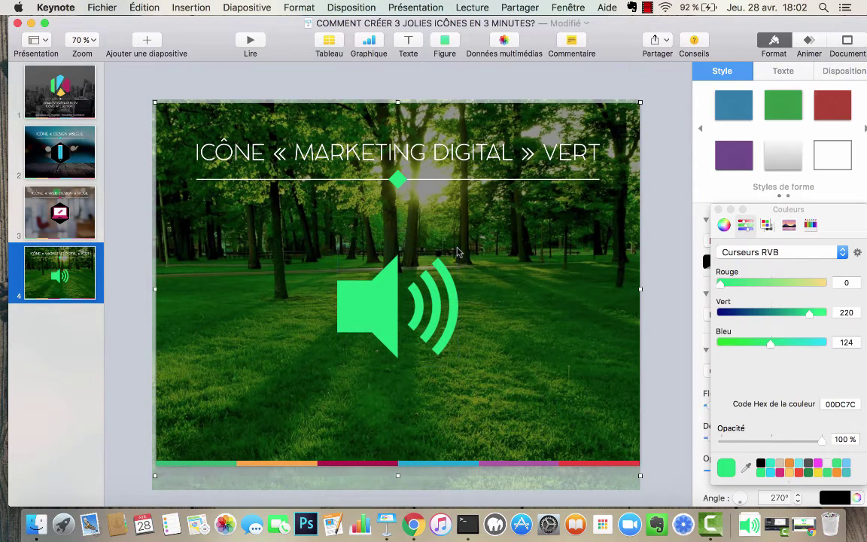
Step: Shrink the speaker image slightly and reposition it near the middle of slide 4
left_click(425, 296)
left_click_drag(454, 248, 442, 262)
left_click_drag(376, 317, 382, 308)
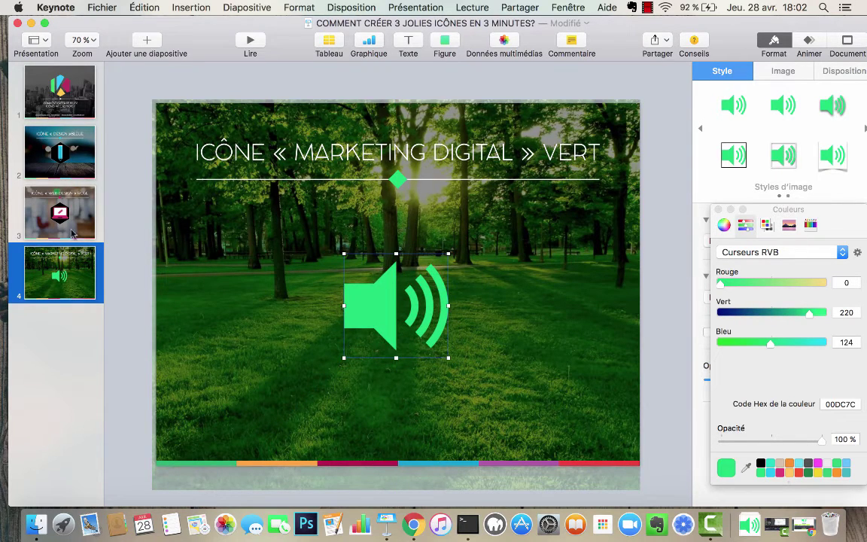
Step: Copy the black hexagon from slide 3 onto slide 4 and move it beside the speaker
left_click(62, 208)
left_click(391, 231)
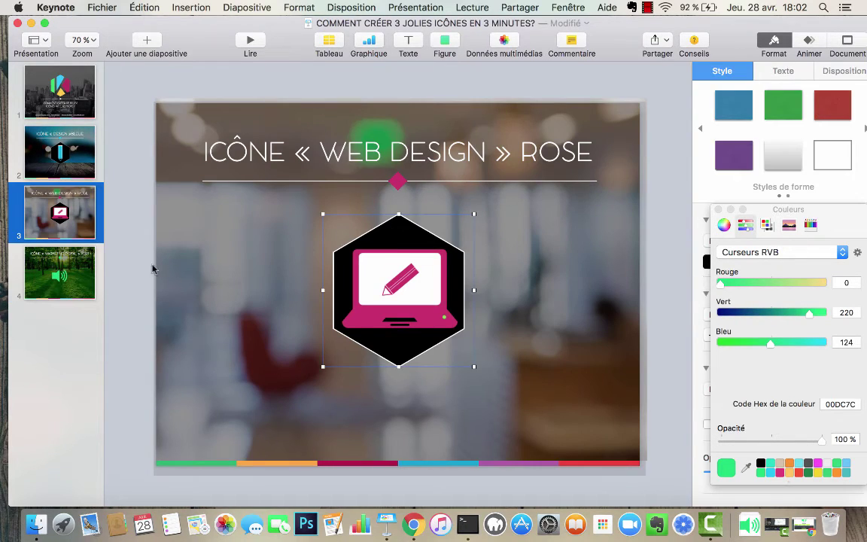
left_click(72, 255)
key("super+v")
left_click(417, 257)
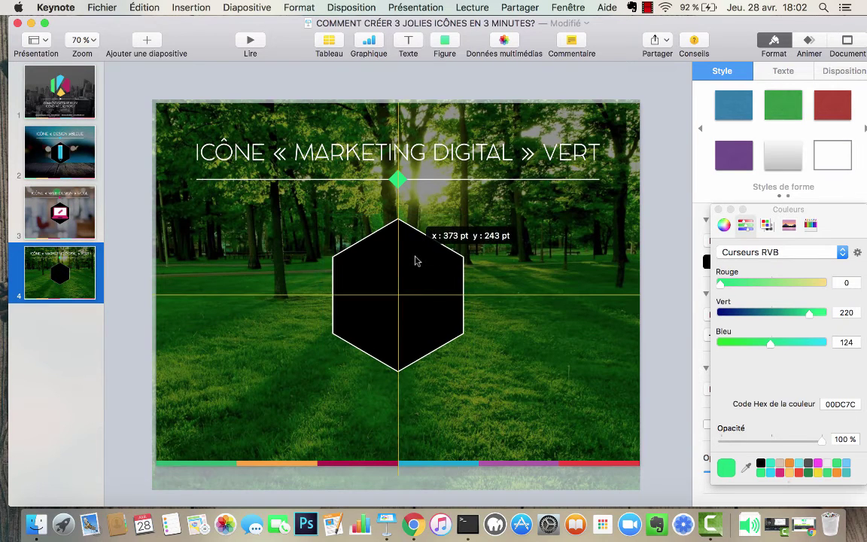
left_click_drag(417, 257, 506, 262)
Step: Bring the speaker image to the front, then centre the hexagon behind it and shrink the speaker to fit inside
right_click(372, 280)
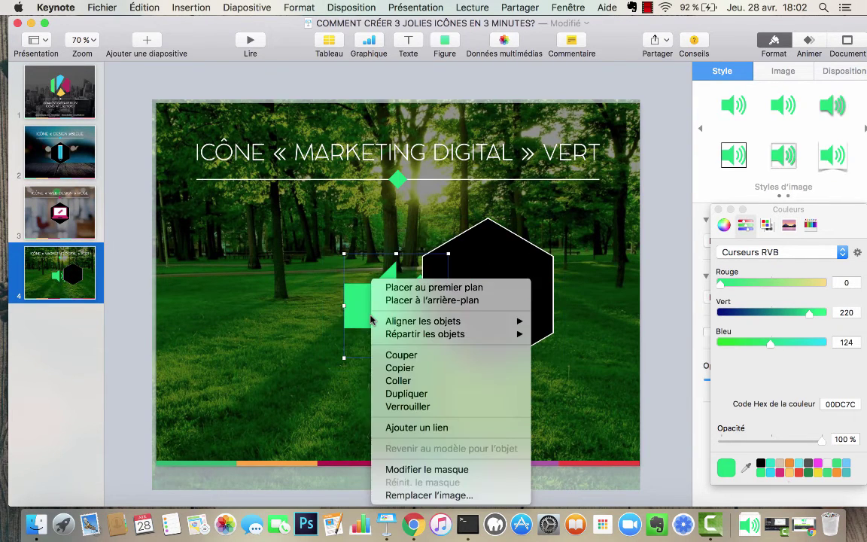
left_click(410, 287)
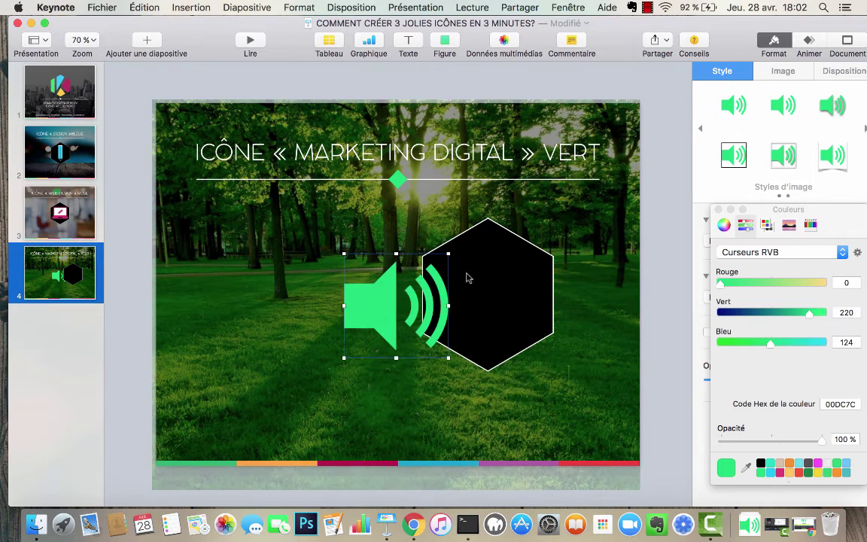
left_click_drag(366, 267, 382, 269)
left_click_drag(503, 280, 395, 301)
left_click_drag(445, 251, 384, 315)
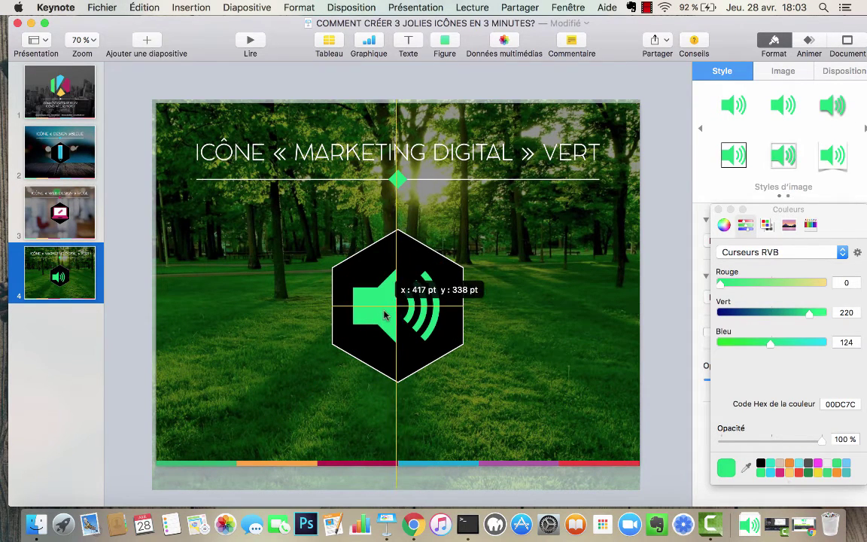
left_click(525, 305)
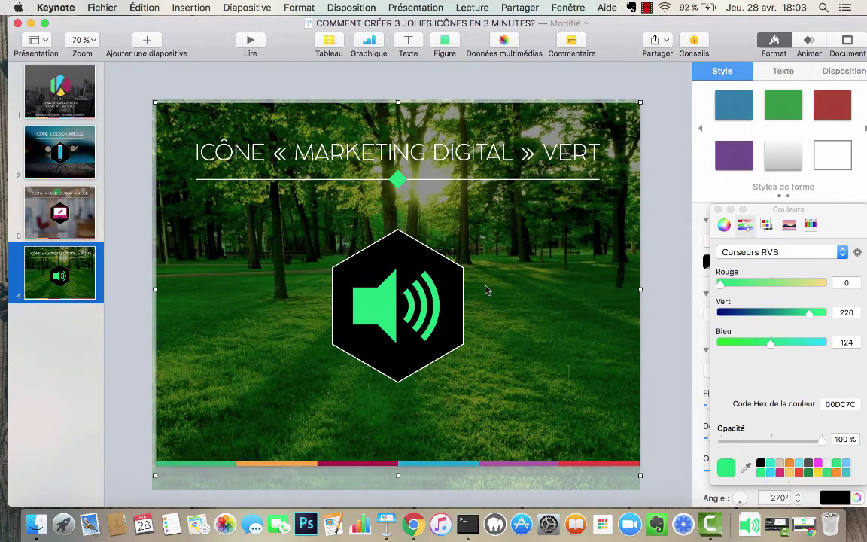
Step: Begin a freely drawn shape over the speaker's innermost sound wave, placing points at its four corners
scroll(486, 290, "up", 6)
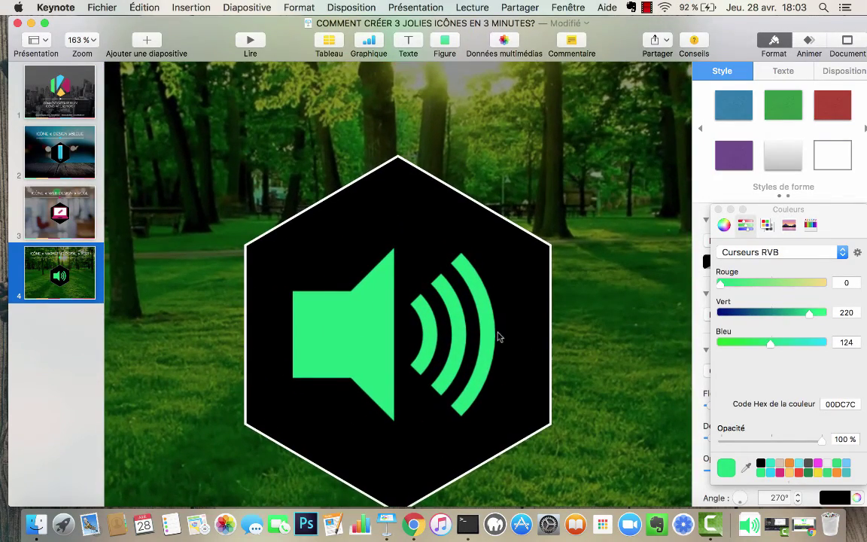
scroll(497, 338, "down", 2)
scroll(497, 338, "down", 2)
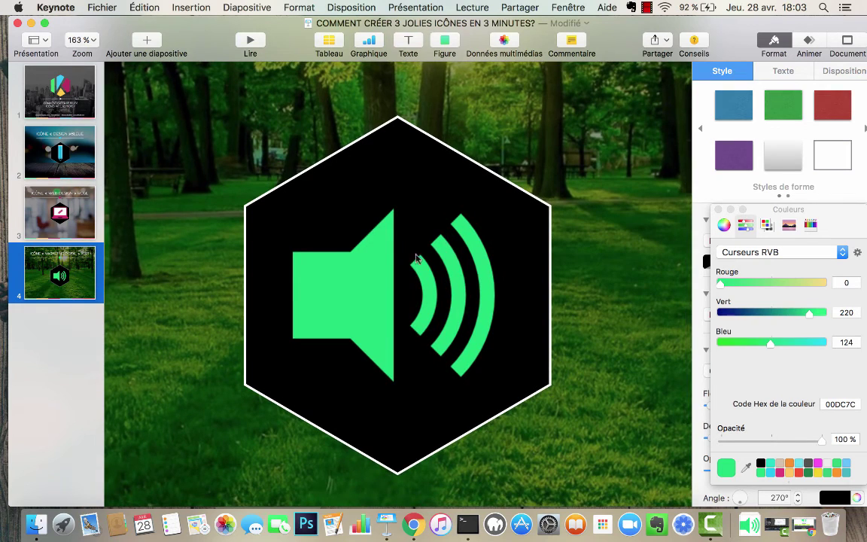
left_click(339, 253)
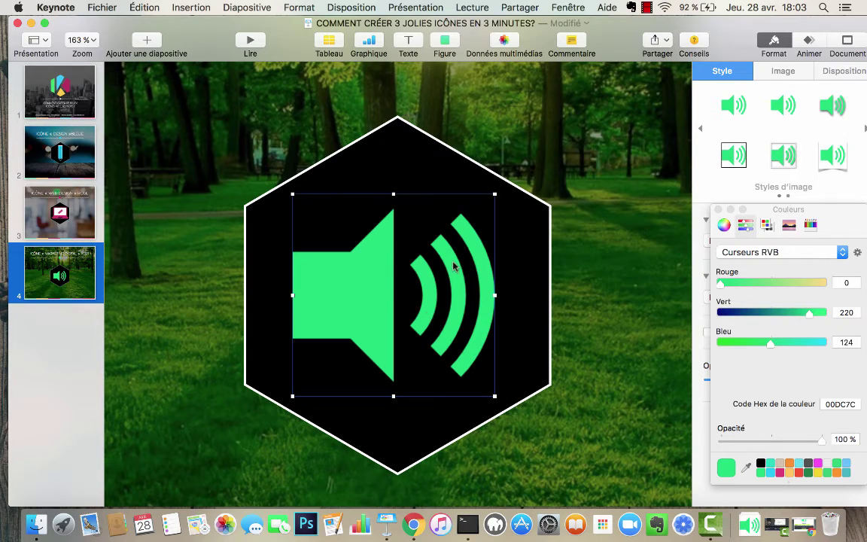
left_click(522, 270)
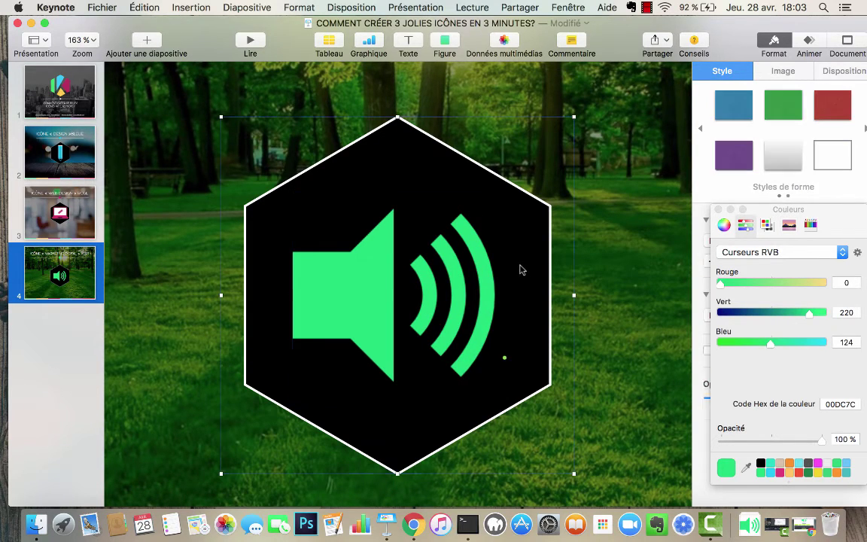
left_click(447, 43)
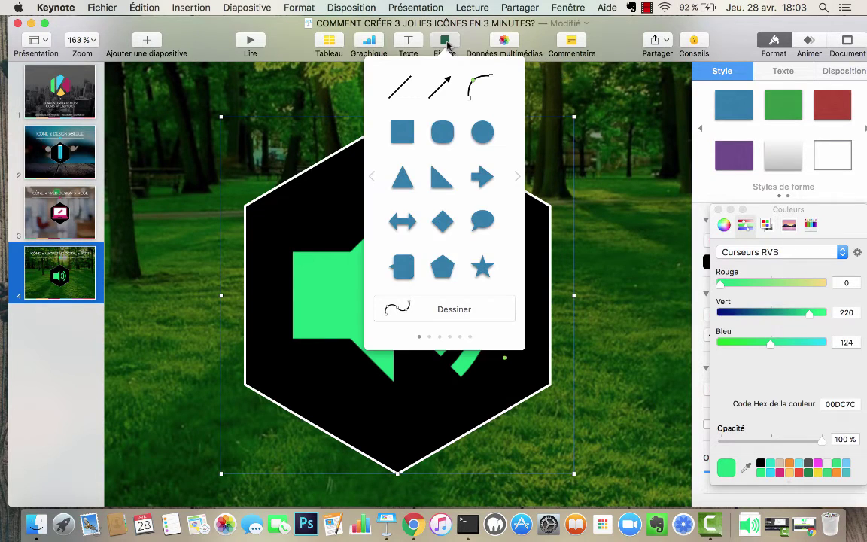
left_click(450, 308)
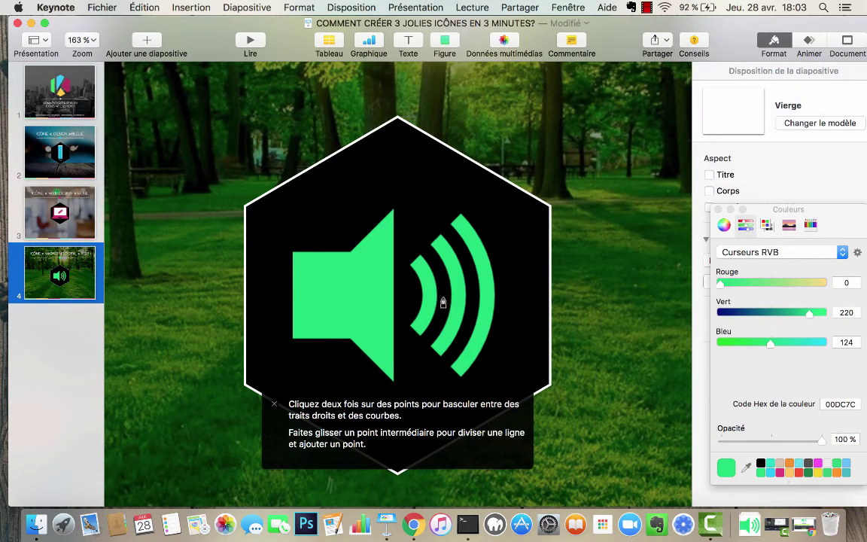
left_click(411, 267)
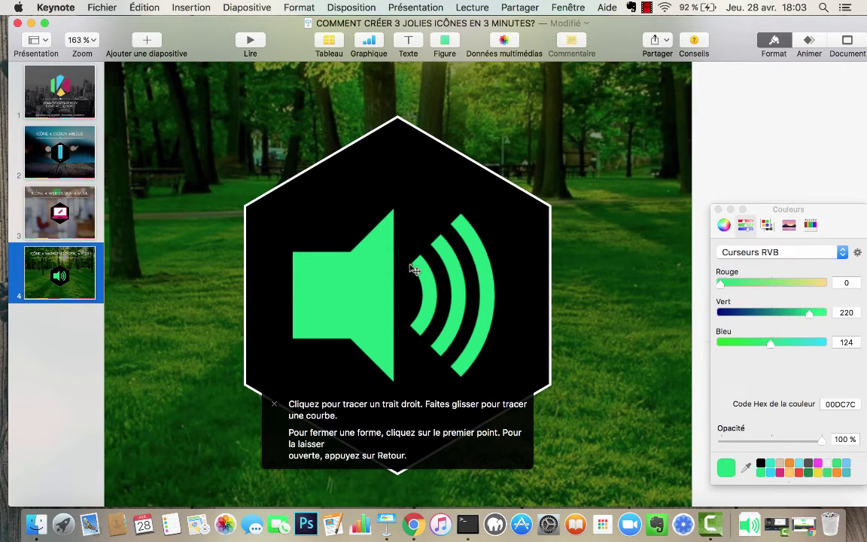
left_click(410, 327)
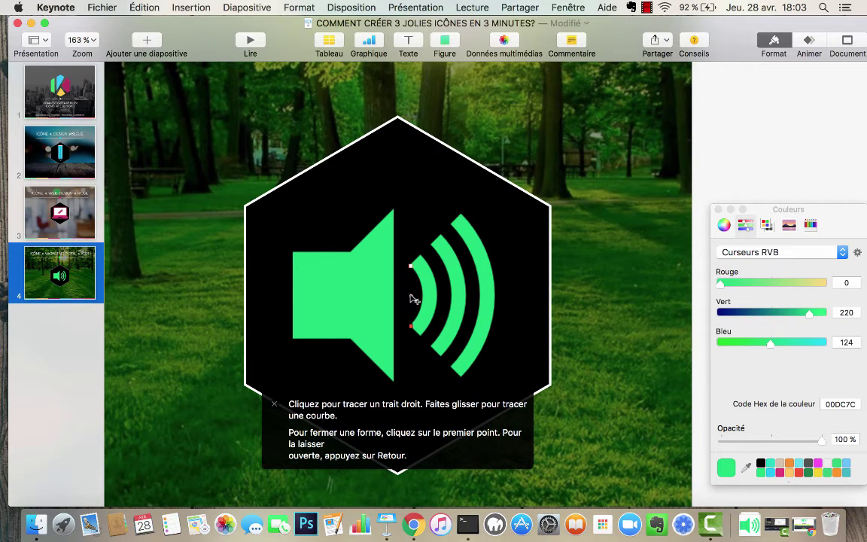
left_click_drag(413, 299, 411, 325)
left_click(420, 338)
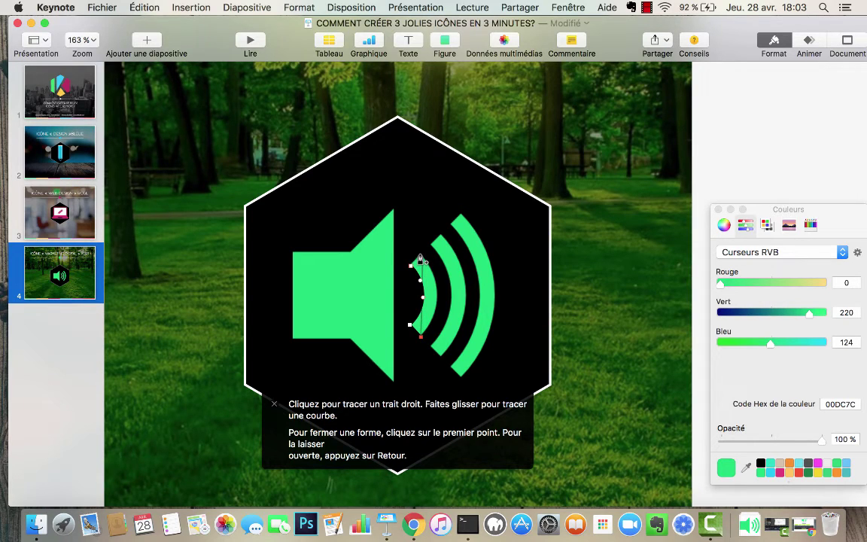
left_click(421, 258)
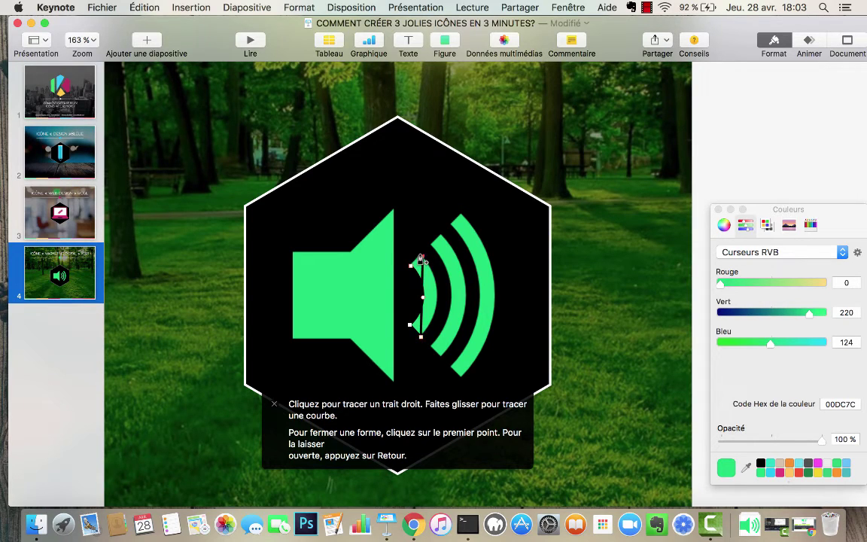
Step: Curve the drawn shape's long edges to match the innermost sound wave and close the outline
left_click(421, 298)
left_click(423, 300)
mouse_move(425, 301)
left_mouse_down()
mouse_move(442, 303)
mouse_move(424, 299)
left_mouse_up()
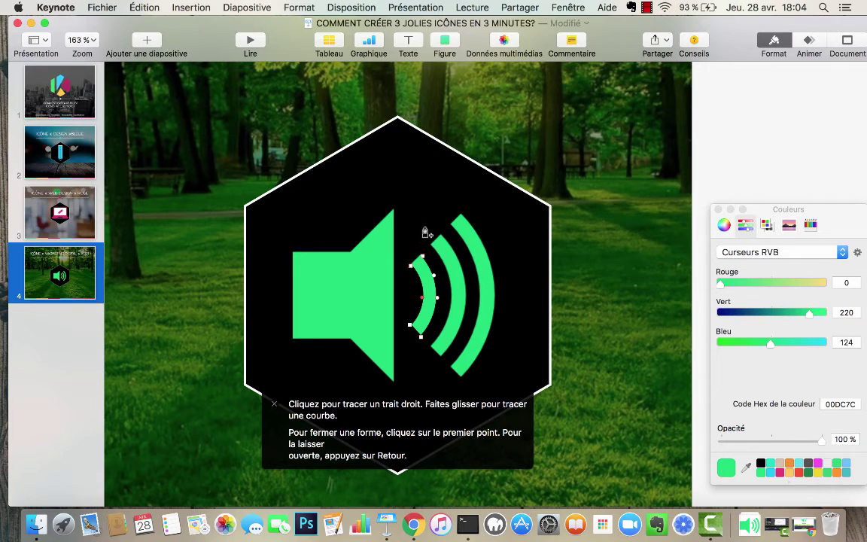
left_click(410, 267)
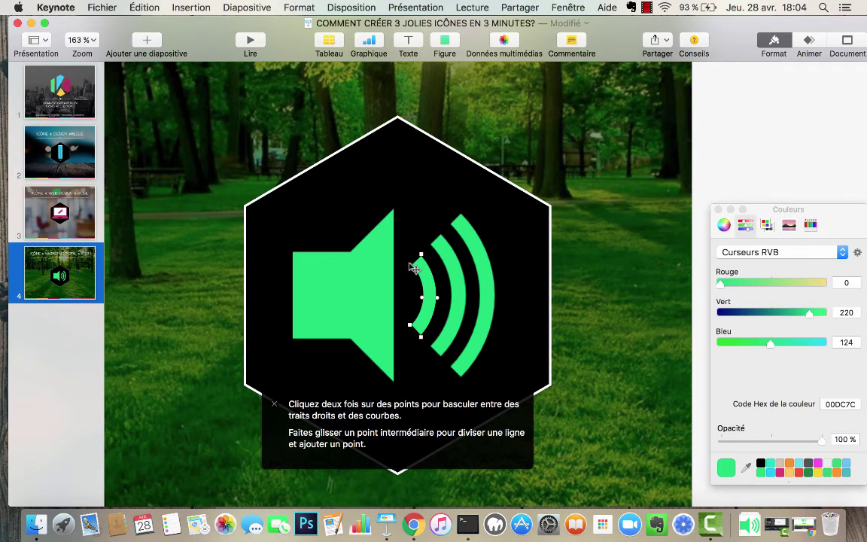
key("Return")
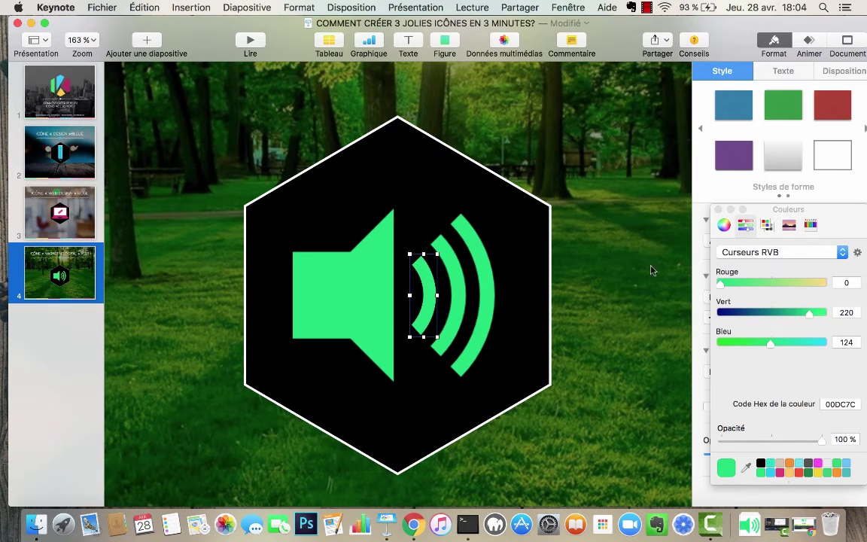
Step: Close the colour palette, then give the drawn wave shape a white colour fill and no border
left_click(719, 209)
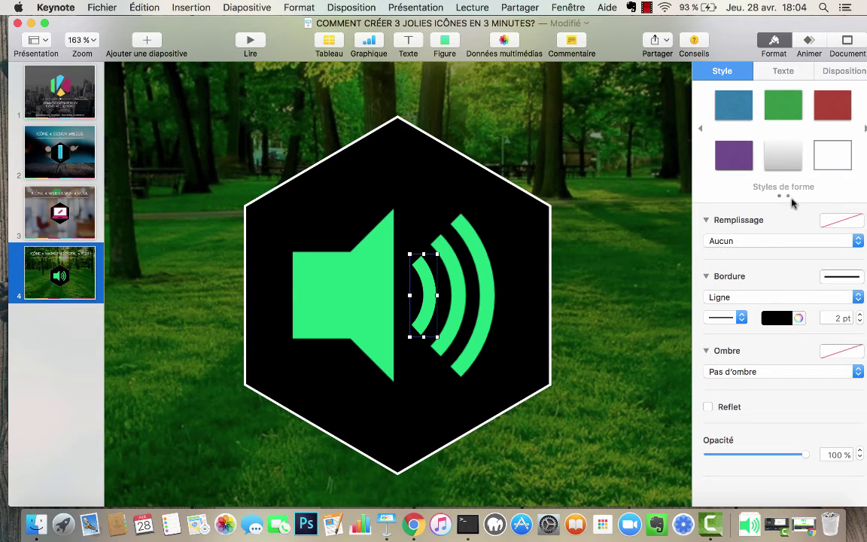
left_click(712, 241)
left_click(744, 254)
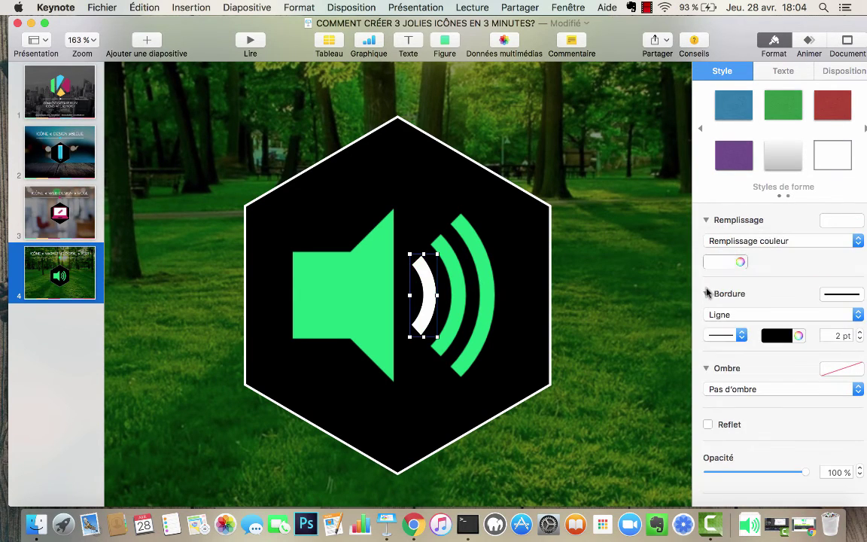
left_click(722, 338)
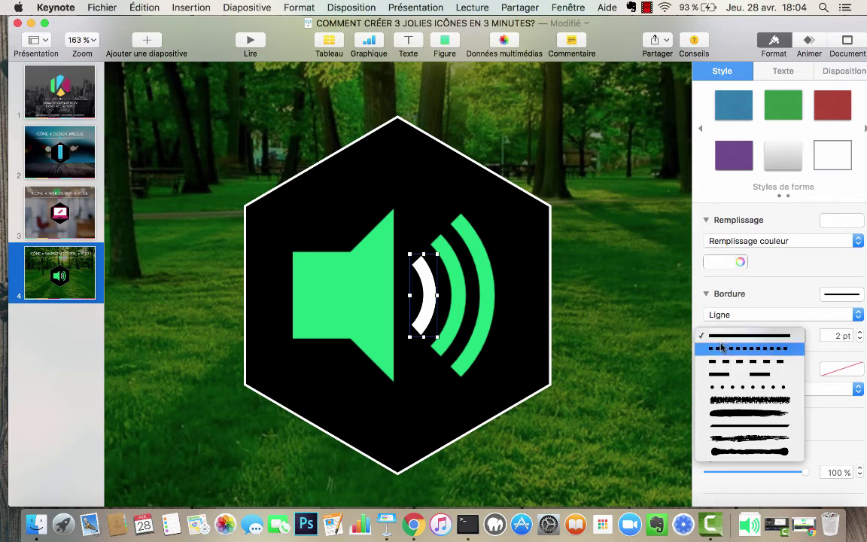
left_click(732, 315)
left_click(746, 305)
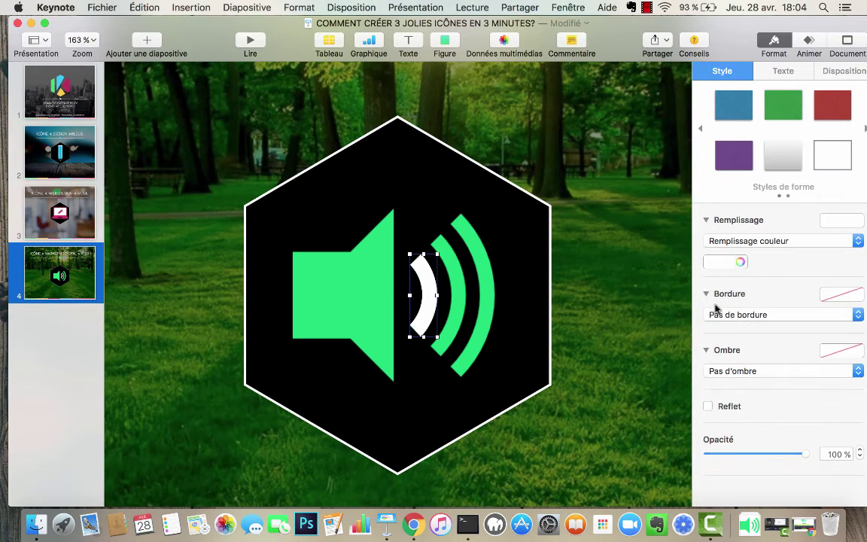
left_click(540, 311)
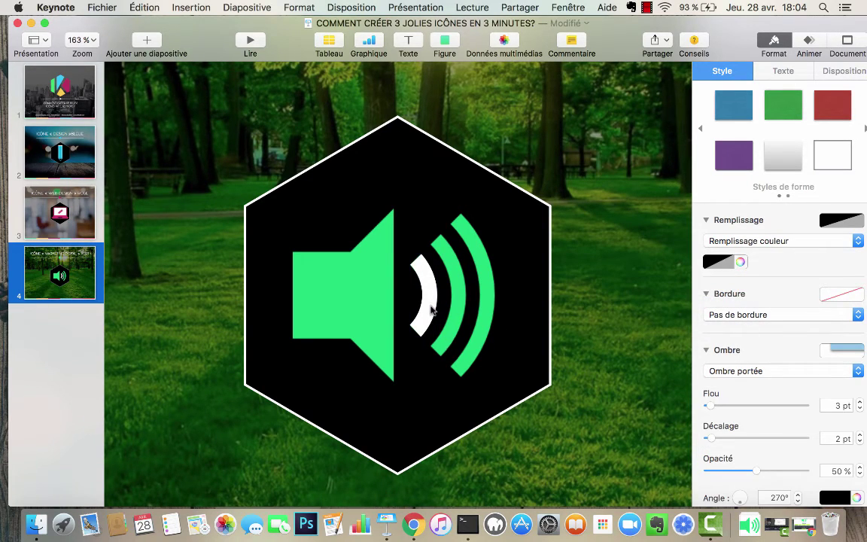
left_click(445, 40)
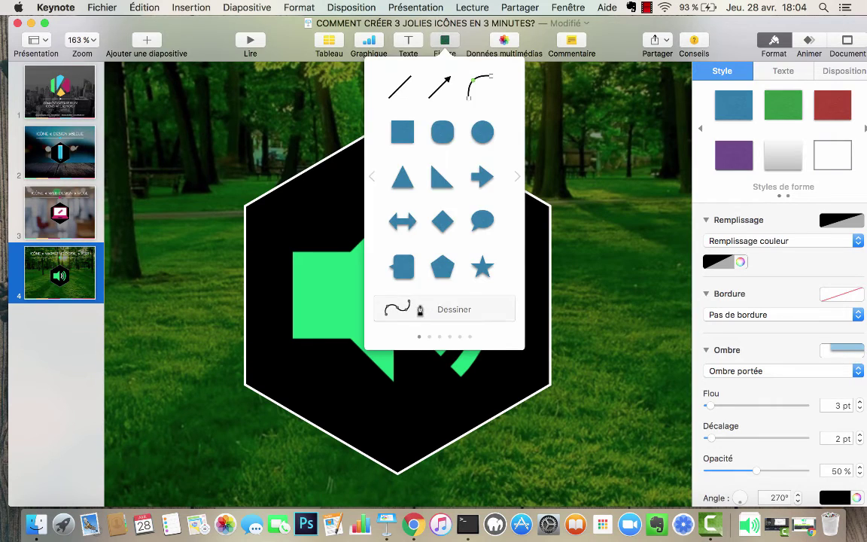
left_click(424, 308)
left_click(432, 244)
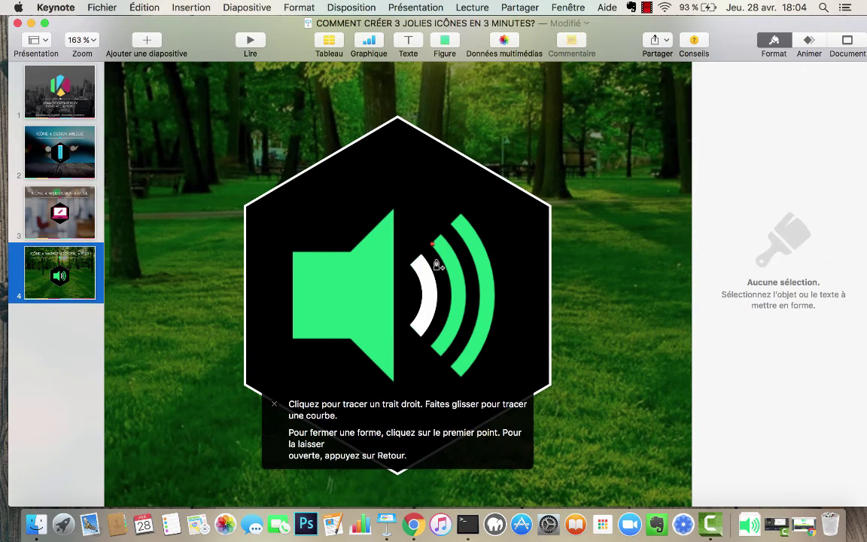
left_click(432, 348)
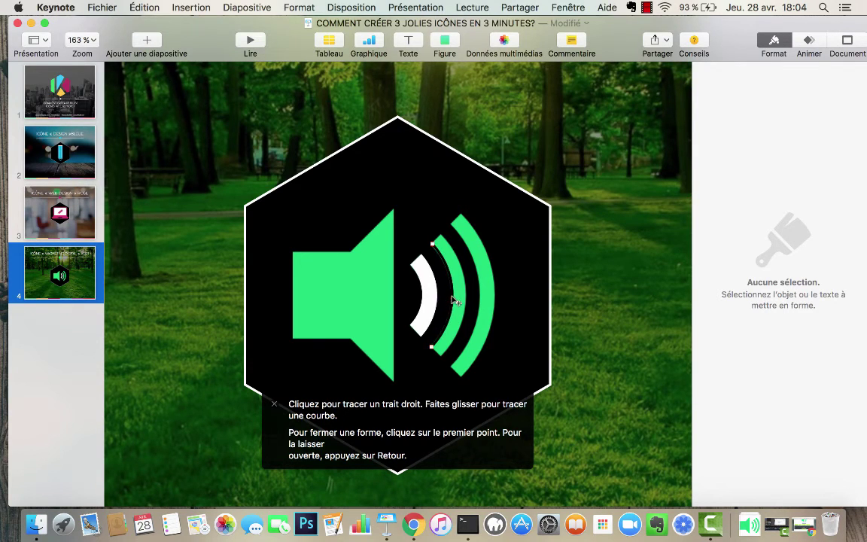
left_click_drag(453, 299, 435, 250)
left_click(433, 249)
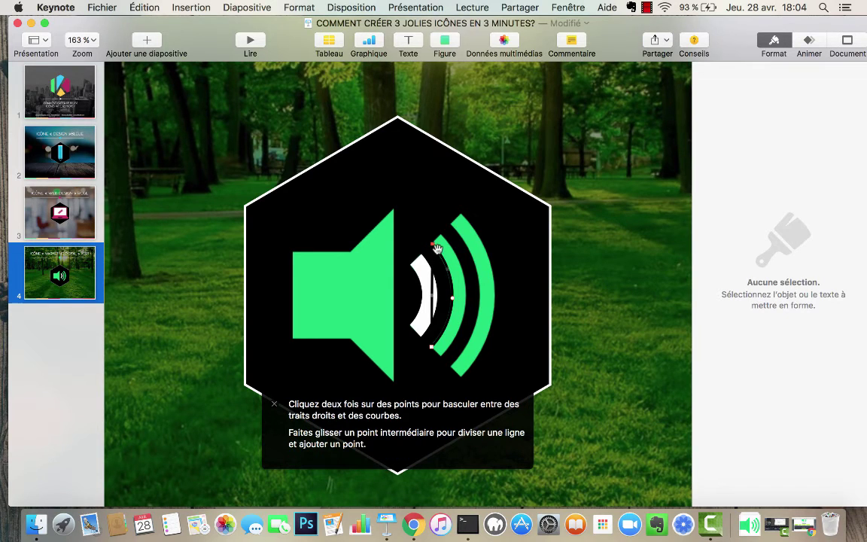
left_click(452, 298)
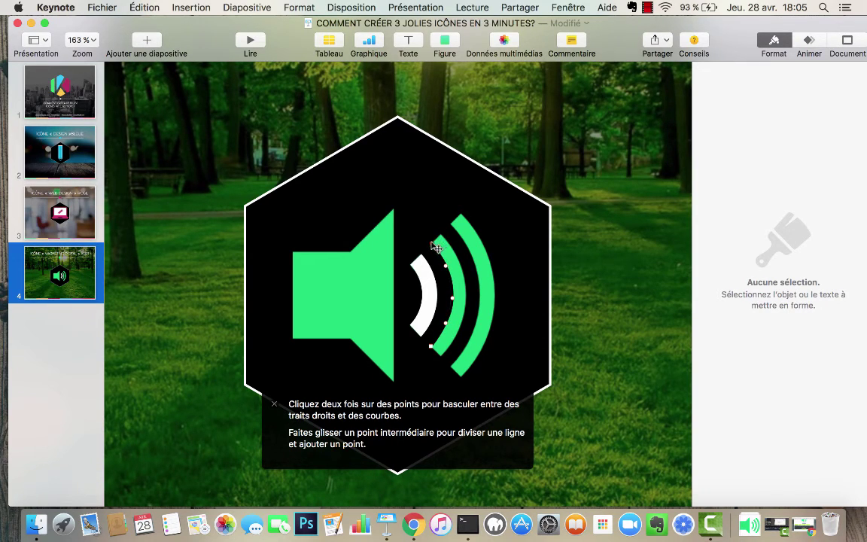
key("Return")
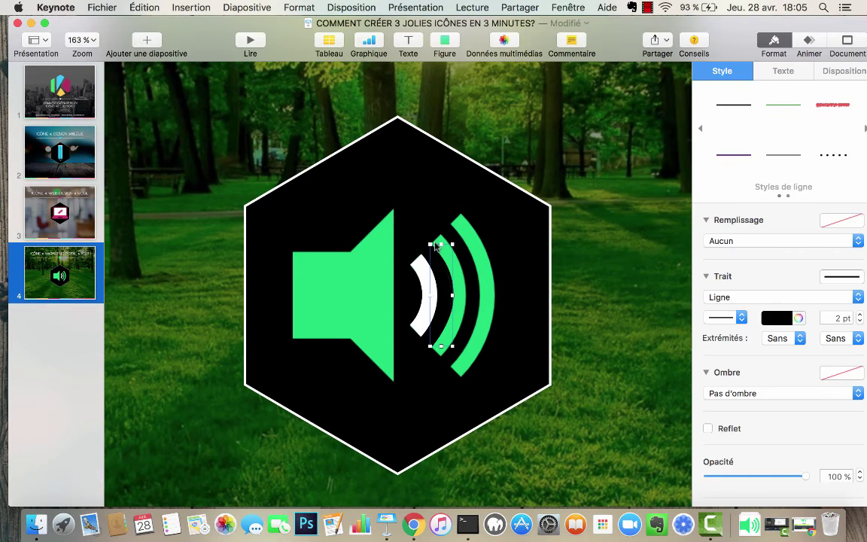
key("Escape")
Step: Begin a freely drawn shape over the speaker's middle sound wave, curving its first long edge along the wave's inner side
left_click(445, 44)
left_click(440, 305)
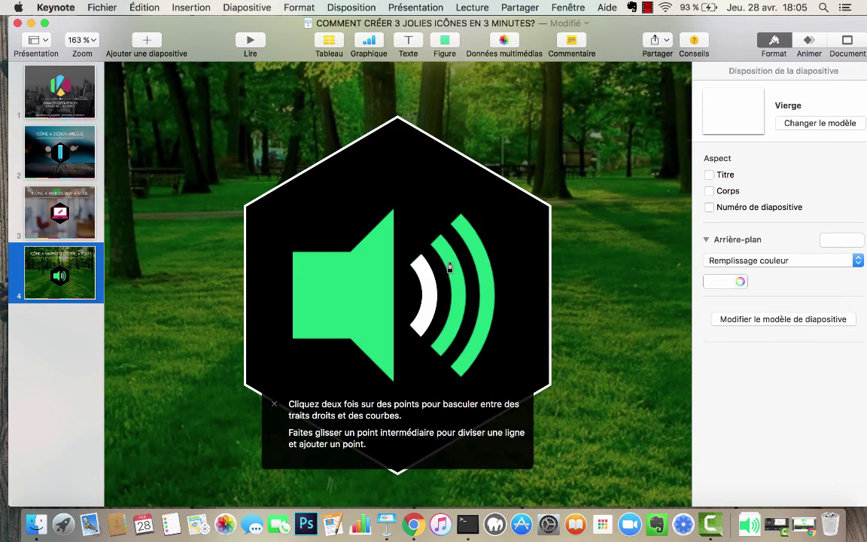
left_click(431, 245)
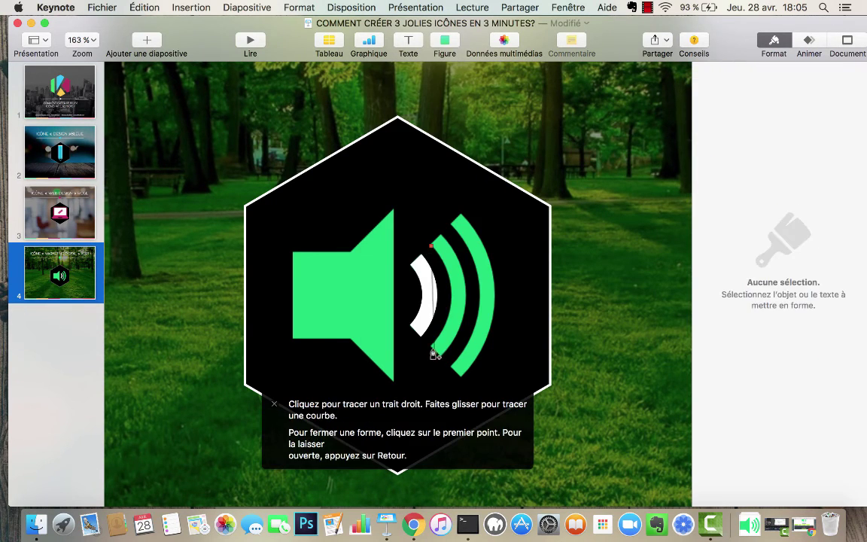
left_click(430, 346)
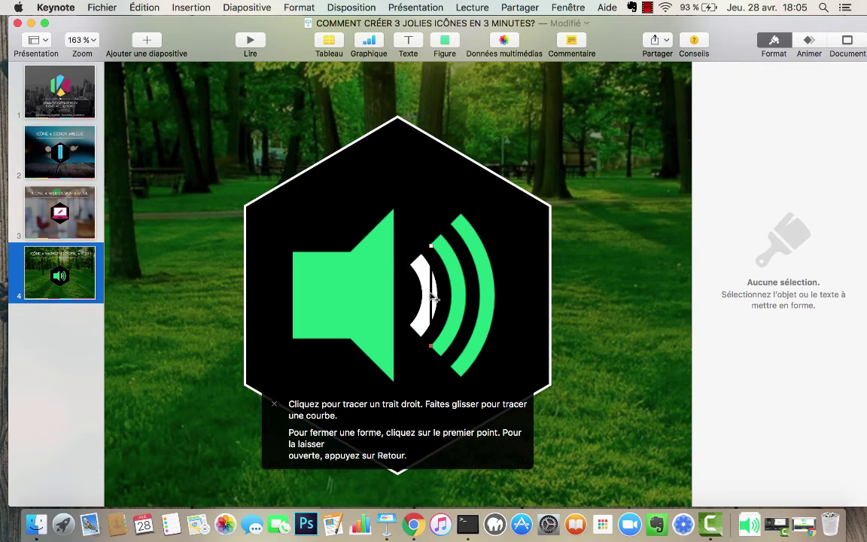
left_click_drag(435, 301, 454, 299)
left_click(452, 295)
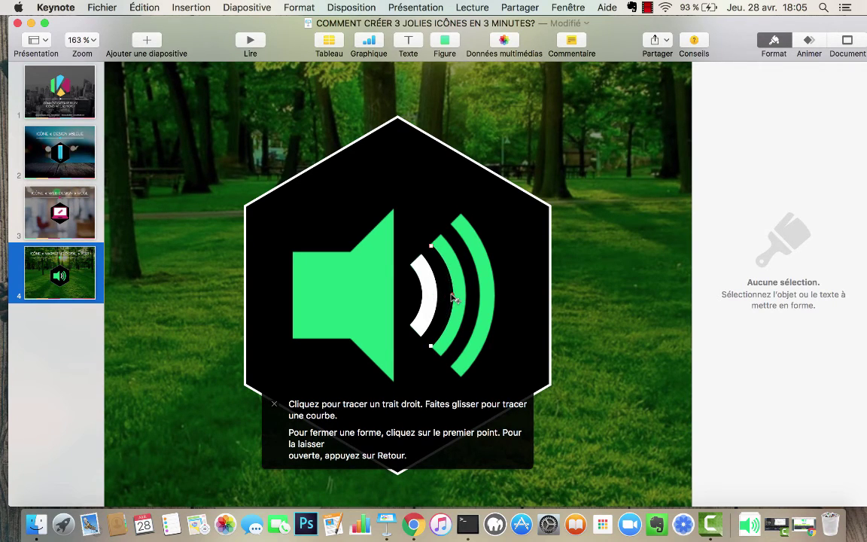
Step: Add the middle wave shape's two outer corners, curve the outer edge to match the wave, and close the outline
left_click(443, 358)
left_click(442, 239)
left_click_drag(445, 300, 465, 301)
left_click(433, 246)
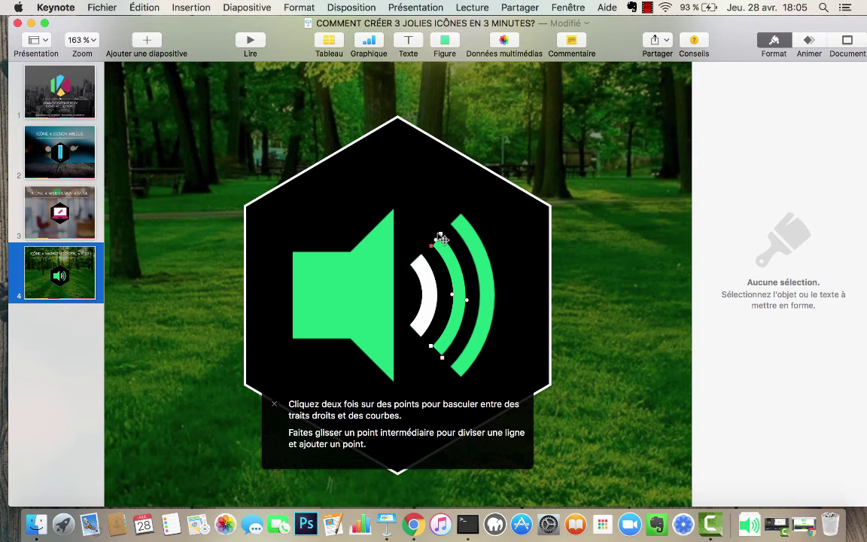
left_click(445, 238)
key("Return")
Step: Give the drawn middle wave shape a white colour fill and no border, aligning it over the green wave
left_click(729, 239)
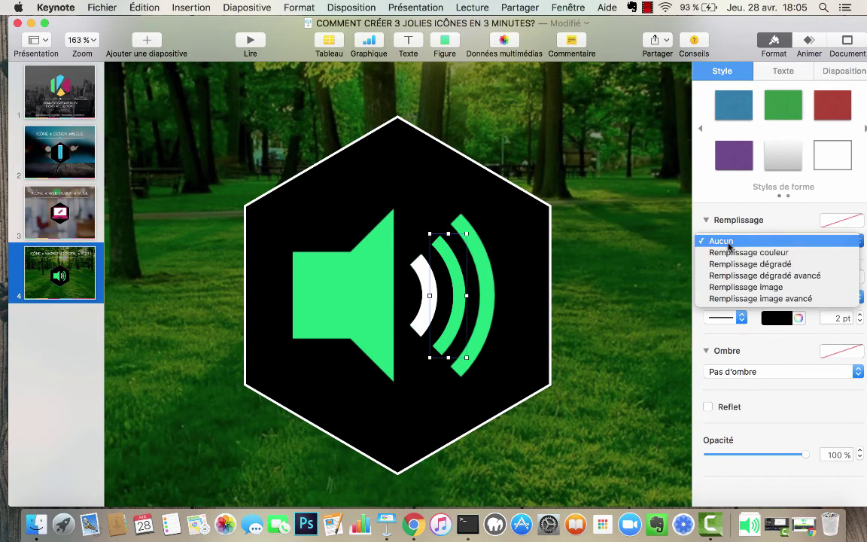
left_click(734, 252)
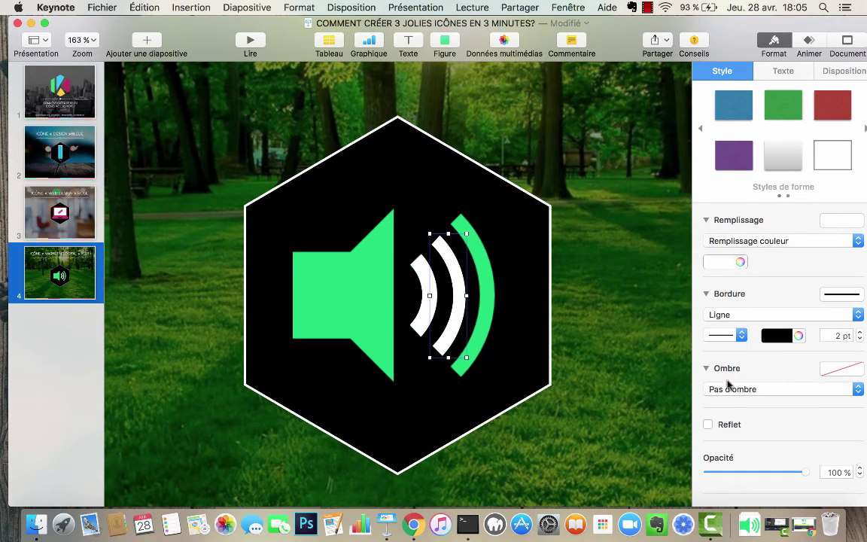
left_click(750, 317)
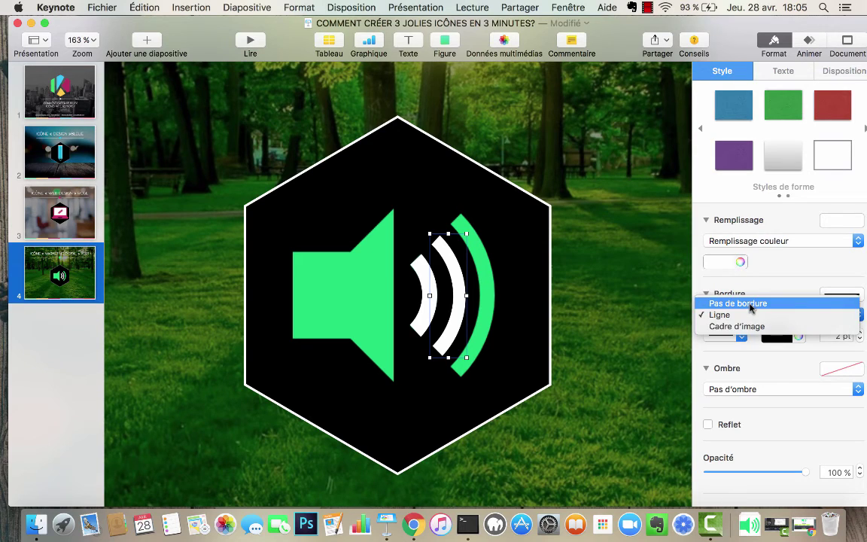
left_click(734, 304)
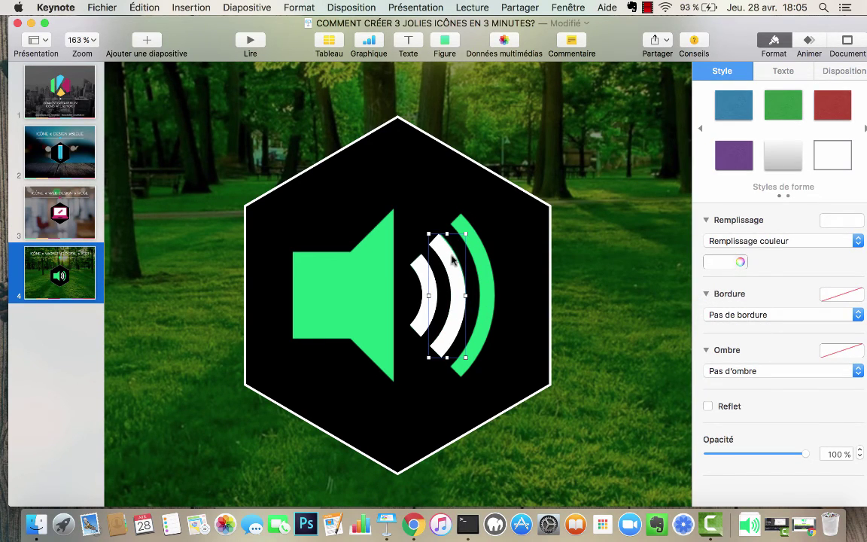
left_click(486, 312)
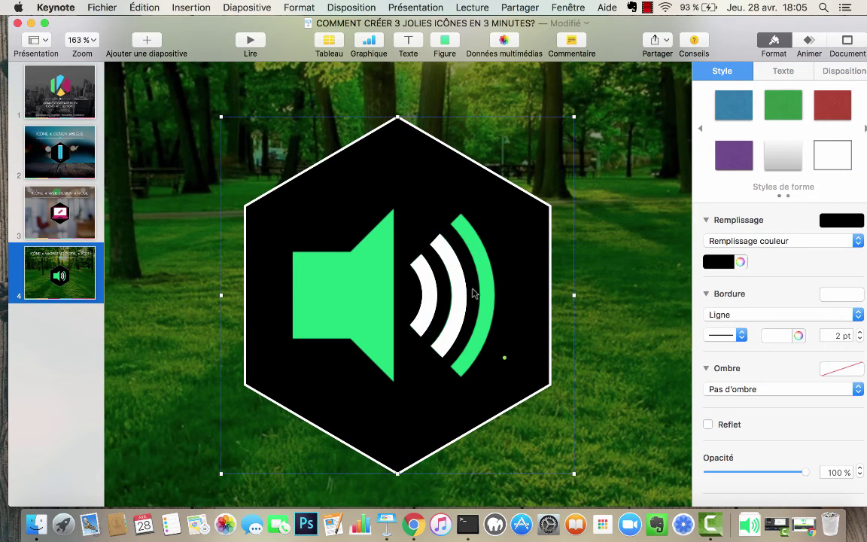
Step: Begin a freely drawn shape over the speaker's outermost sound wave, curving its first long edge along the wave's inner side
left_click(446, 46)
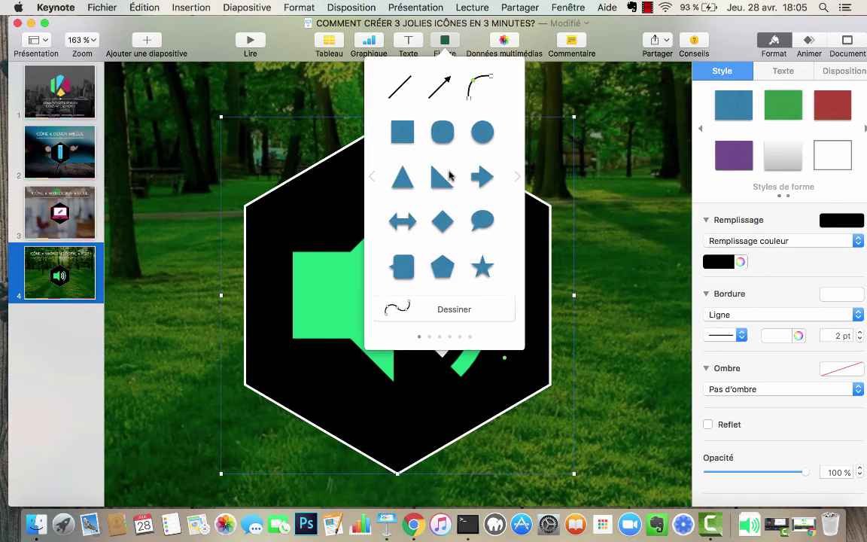
left_click(445, 305)
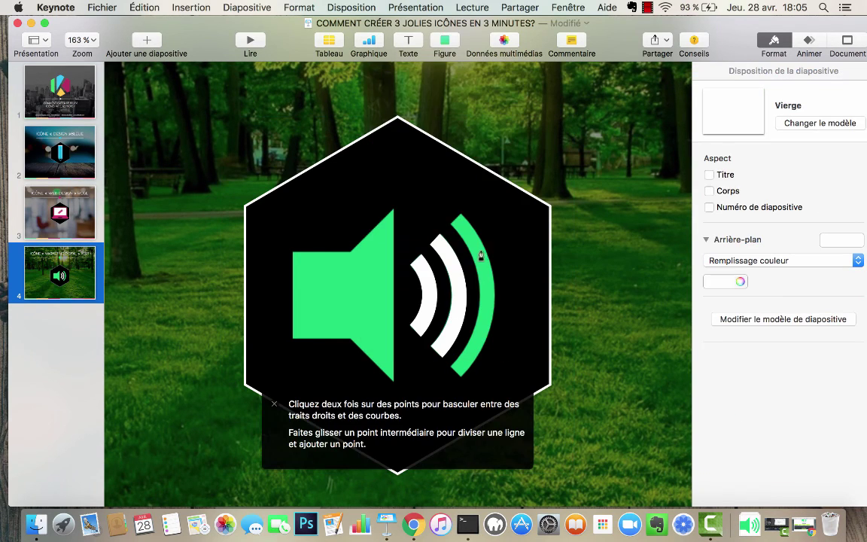
left_click(449, 226)
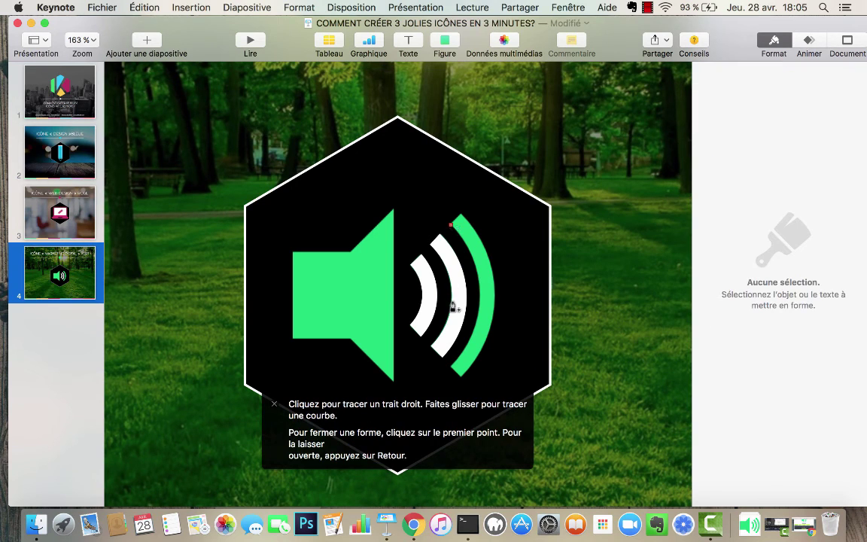
left_click(451, 369)
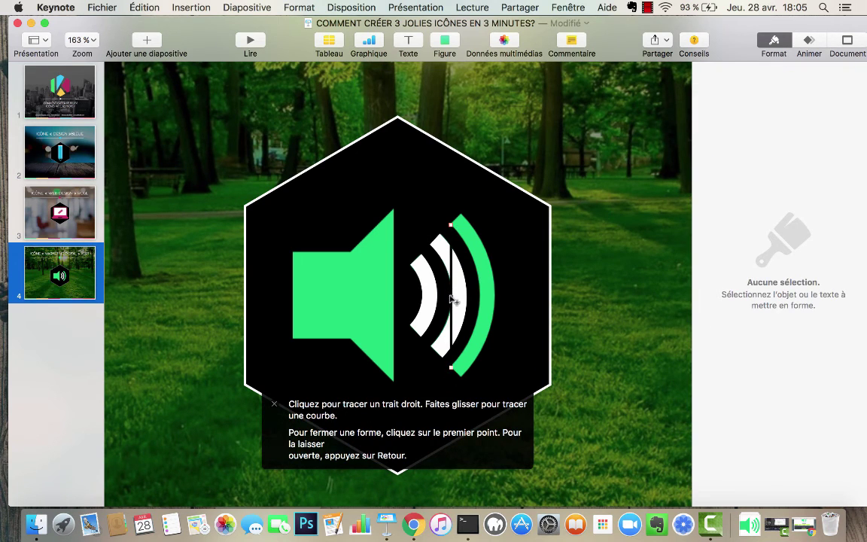
left_click_drag(453, 300, 480, 296)
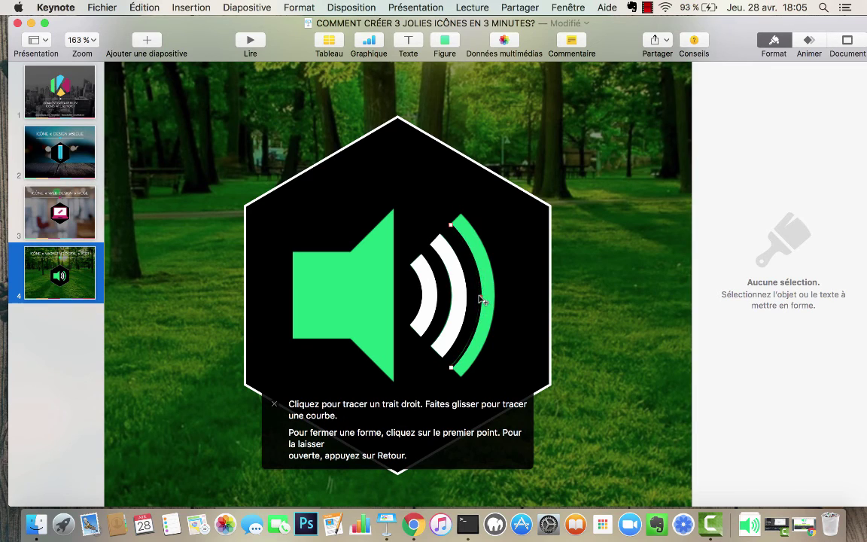
left_click(453, 370)
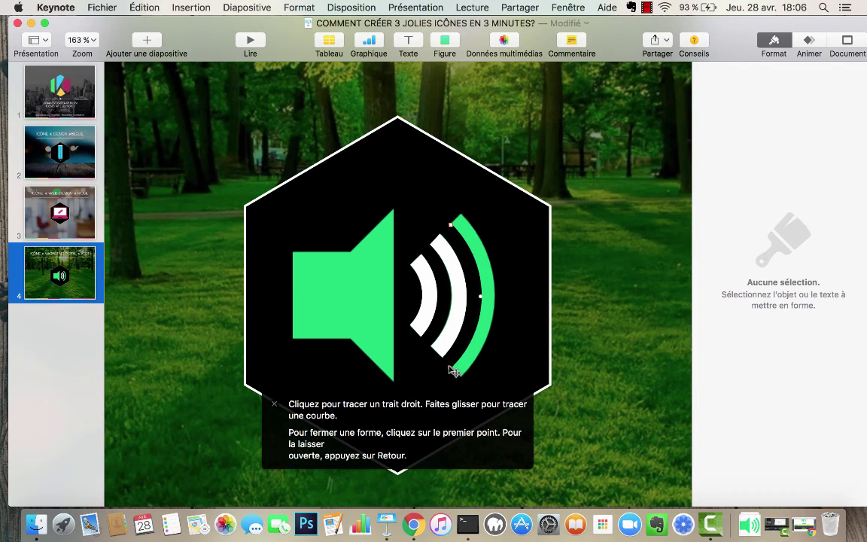
left_click(450, 368)
Step: Add the outermost wave shape's two outer corners, curve the outer edge to match the wave, and close the outline
left_click(461, 378)
left_click(462, 219)
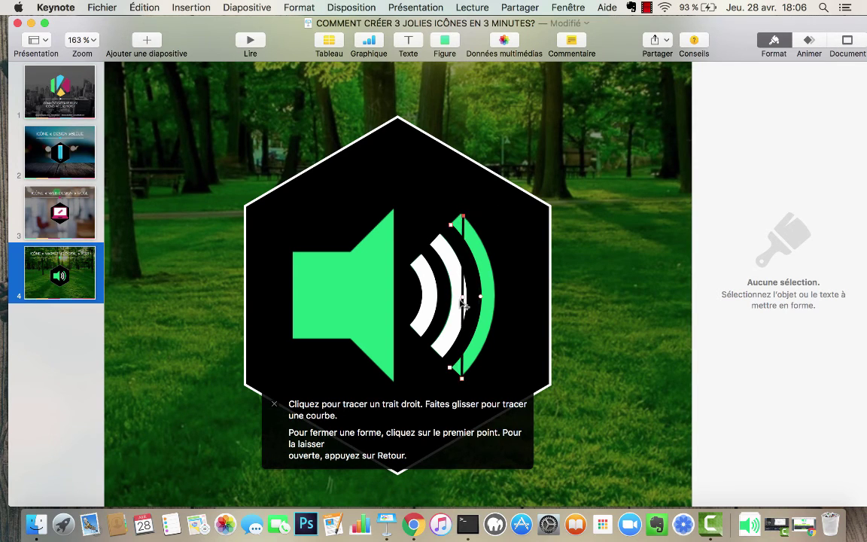
left_click_drag(467, 301, 498, 303)
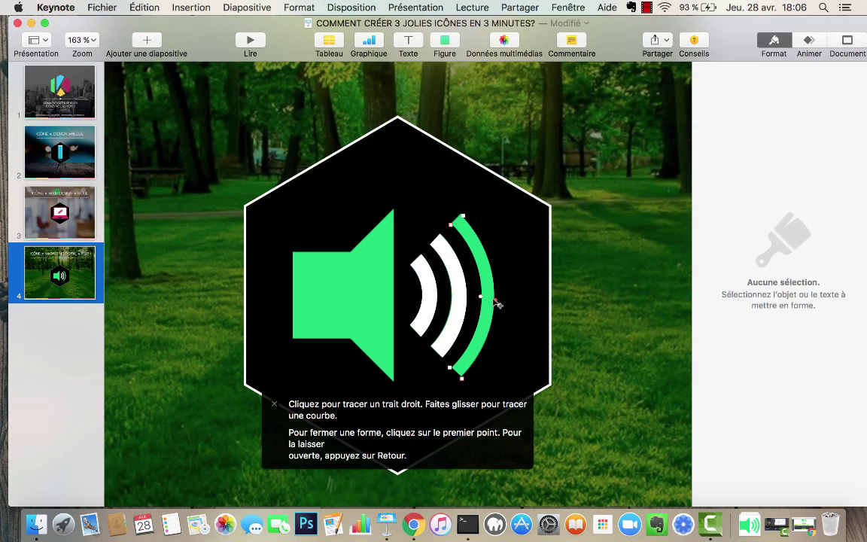
left_click(462, 214)
key("Return")
key("Return")
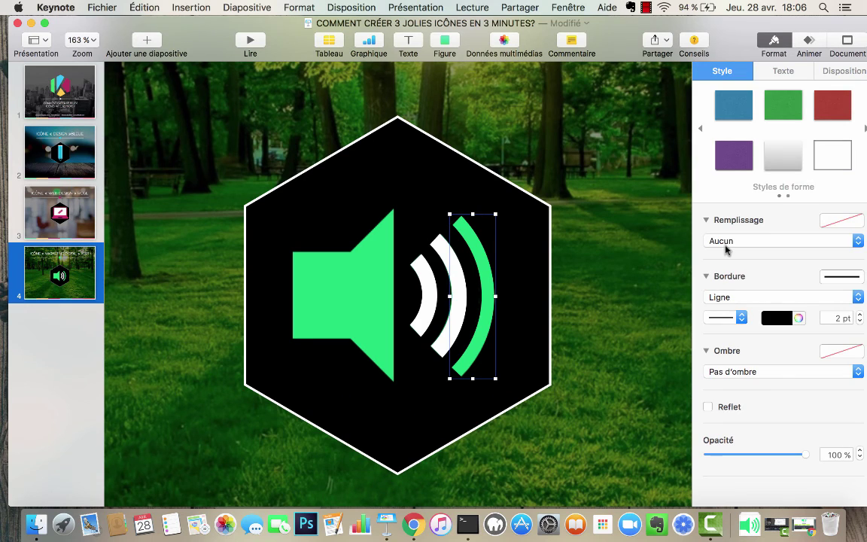
Step: Give the drawn outermost wave shape a white colour fill and no border, then check its editable corner points
left_click(761, 241)
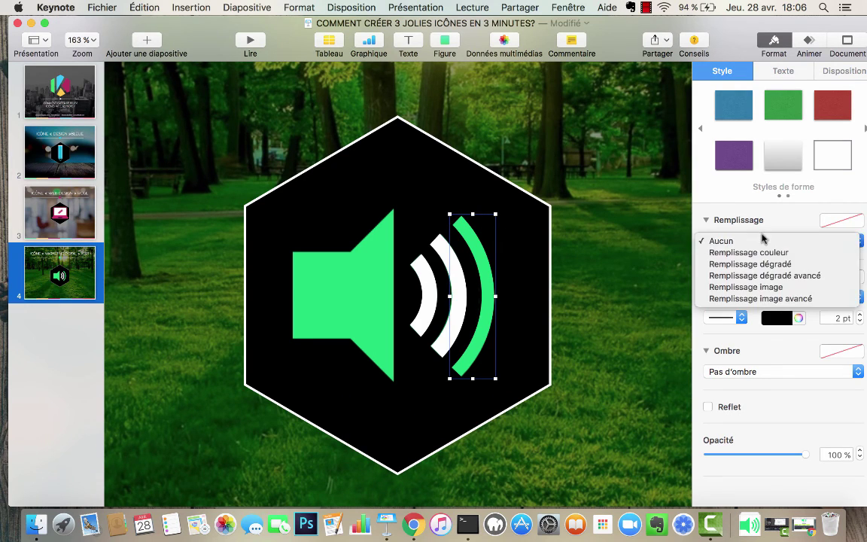
left_click(750, 253)
left_click(747, 311)
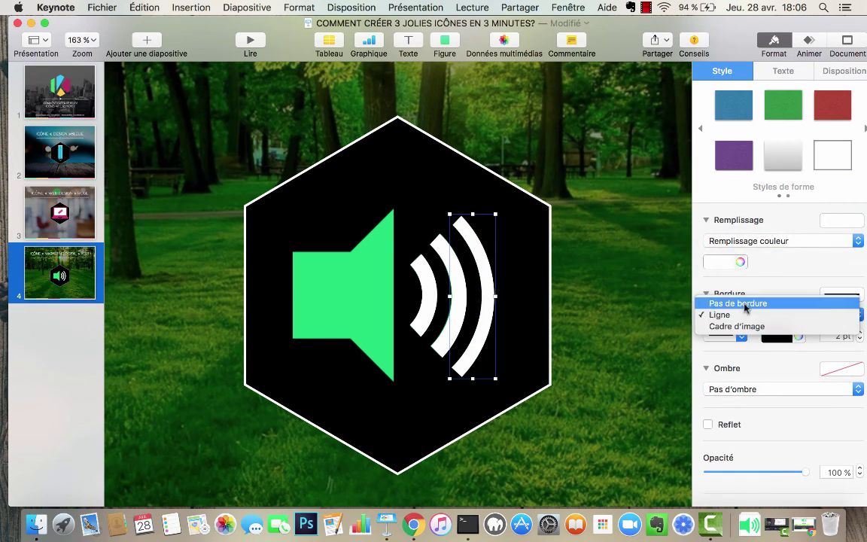
left_click(753, 302)
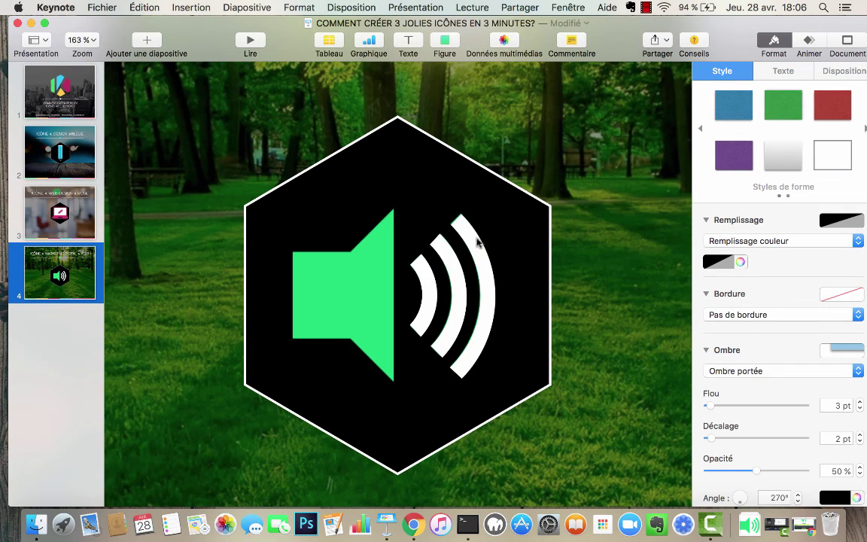
left_click(498, 243)
double_click(459, 229)
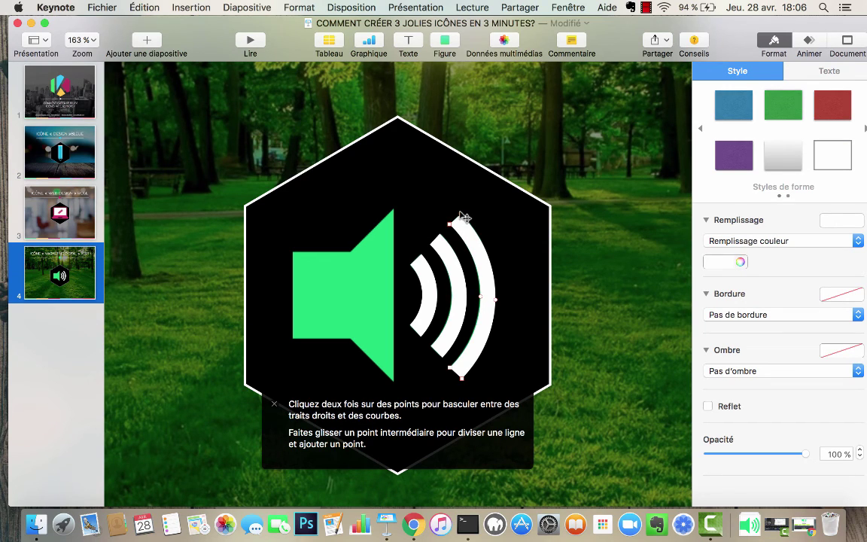
left_click(563, 268)
Step: Insert a square, resize it to a narrow vertical bar between the speaker's body and cone, and give it a white colour fill
scroll(606, 295, "down", 2)
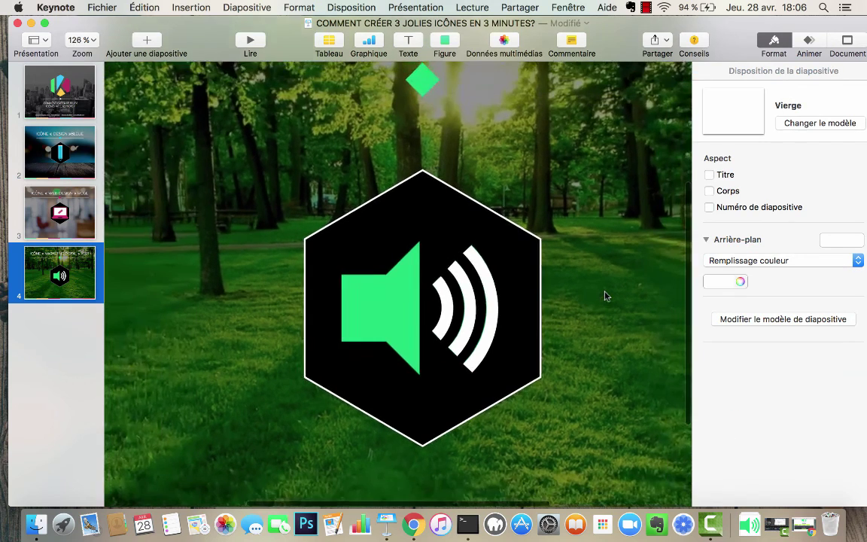
scroll(607, 295, "down", 1)
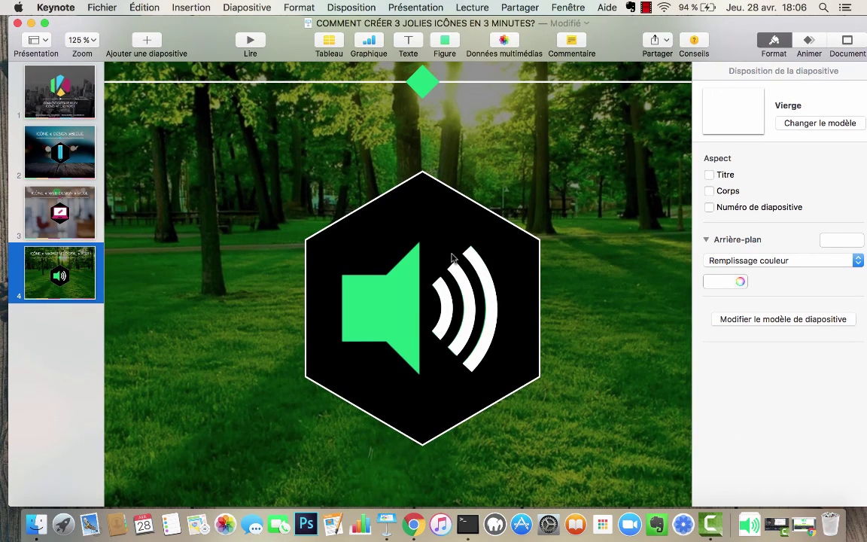
left_click(445, 41)
left_click(403, 136)
left_click_drag(413, 267, 404, 289)
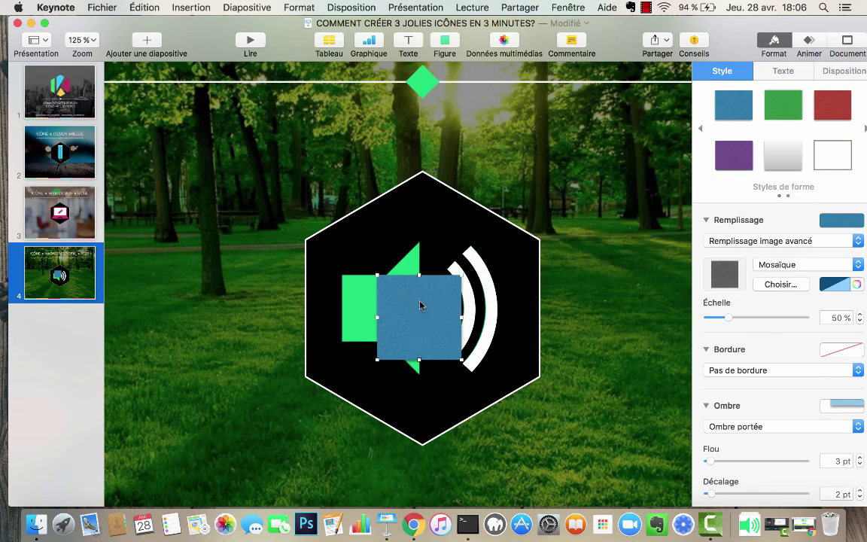
left_click_drag(461, 358, 384, 340)
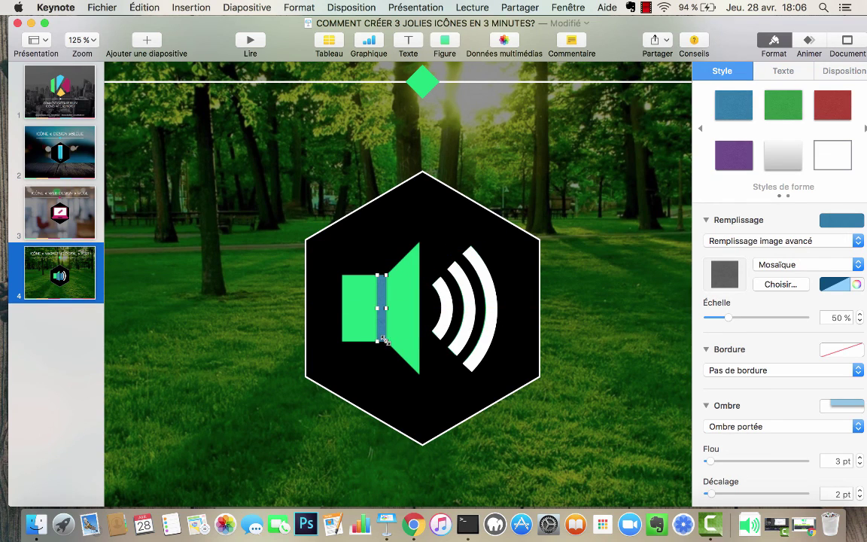
left_click(759, 241)
left_click(761, 194)
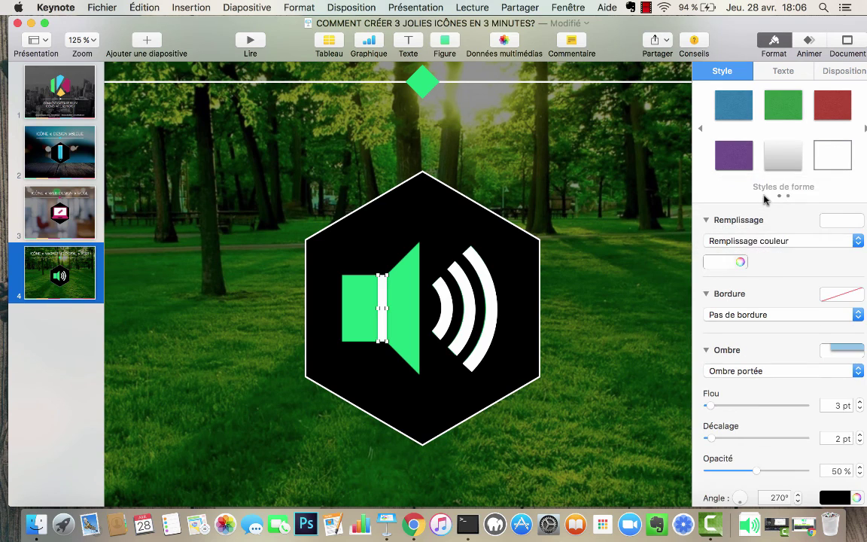
Step: Remove the drop shadow from the white bar between the speaker's body and cone, then deselect it
left_click(753, 370)
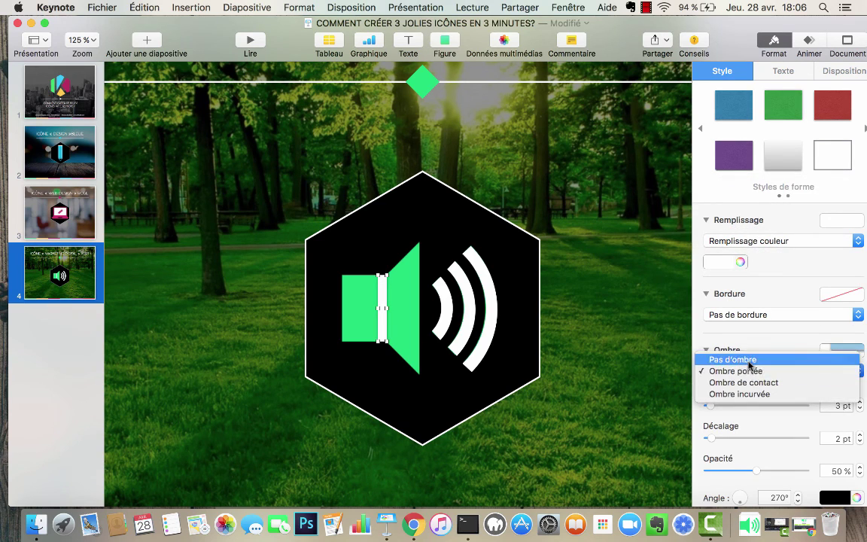
left_click(746, 359)
left_click(641, 363)
left_click(573, 363)
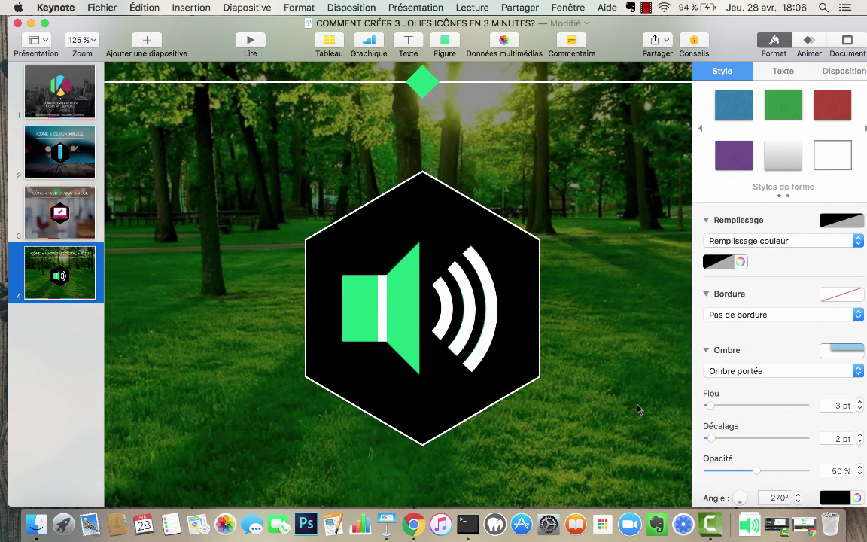
Step: Play the presentation from slide 1 and advance through the blue, pink and green icon slides to slide 4
key("super+shift+0")
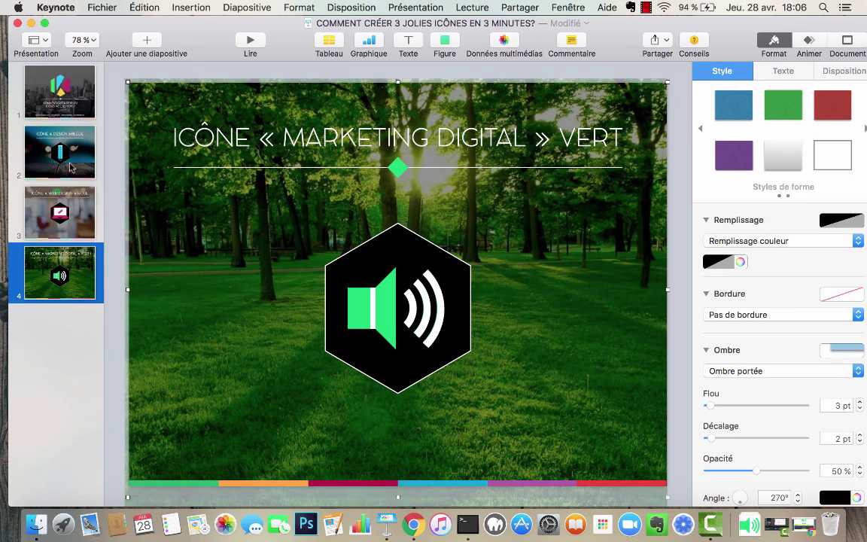
left_click(66, 112)
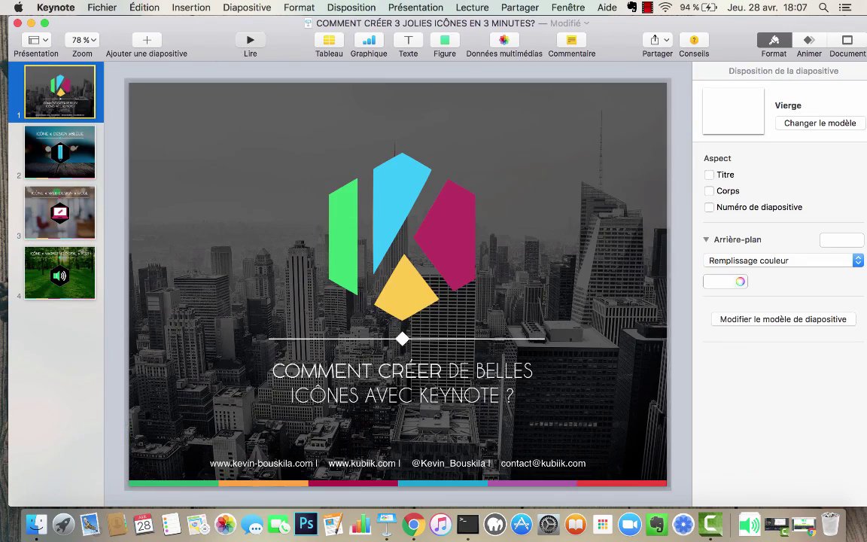
left_click(248, 39)
key("Right")
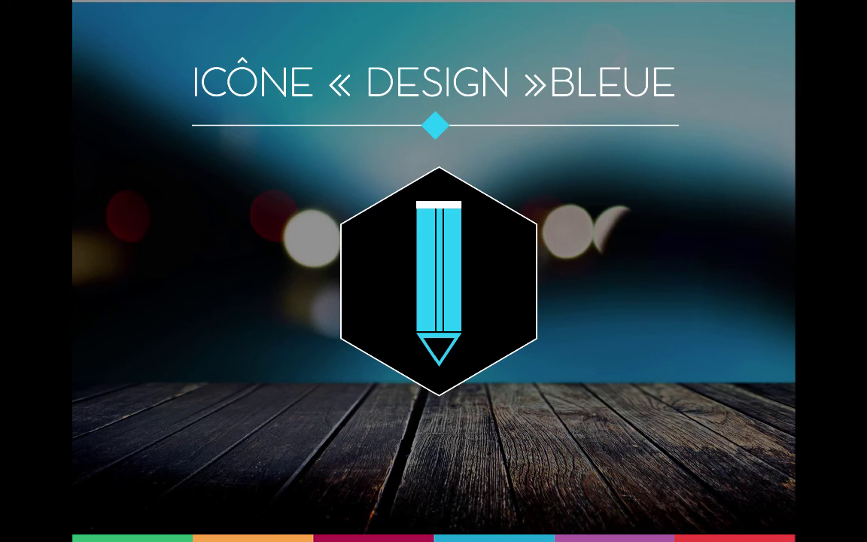
key("Right")
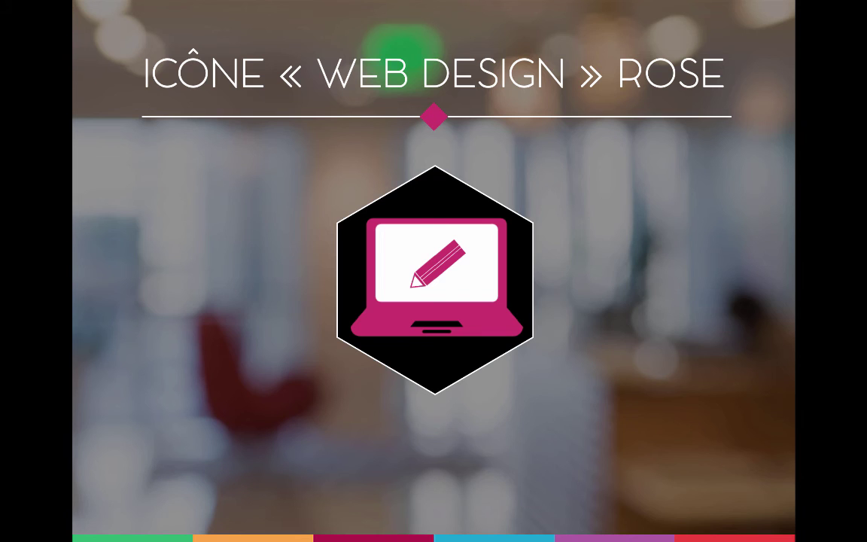
key("Right")
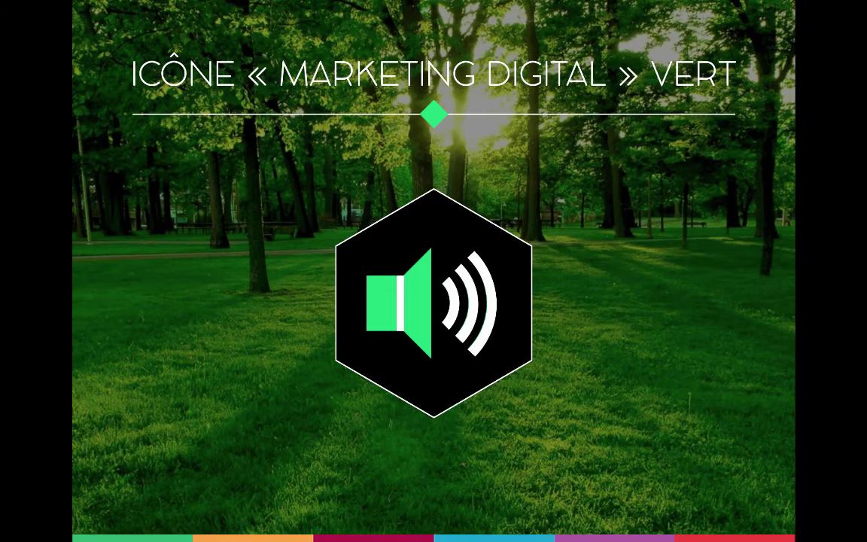